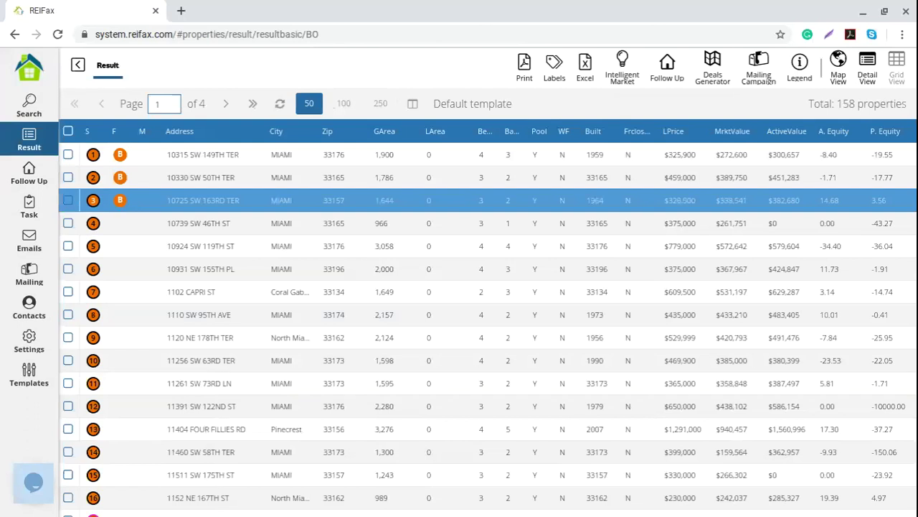
click(122, 161)
click(120, 202)
click(122, 157)
click(119, 200)
click(127, 246)
click(132, 177)
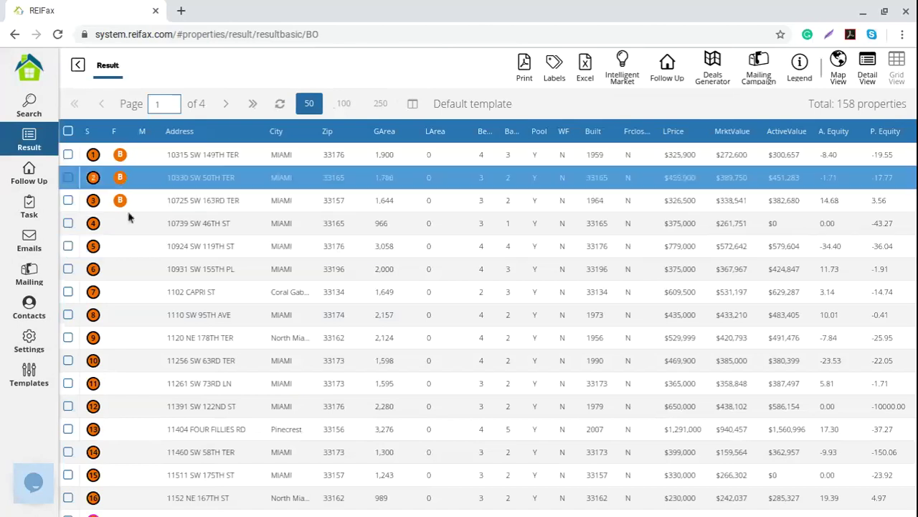
click(129, 227)
click(127, 201)
click(137, 219)
click(140, 199)
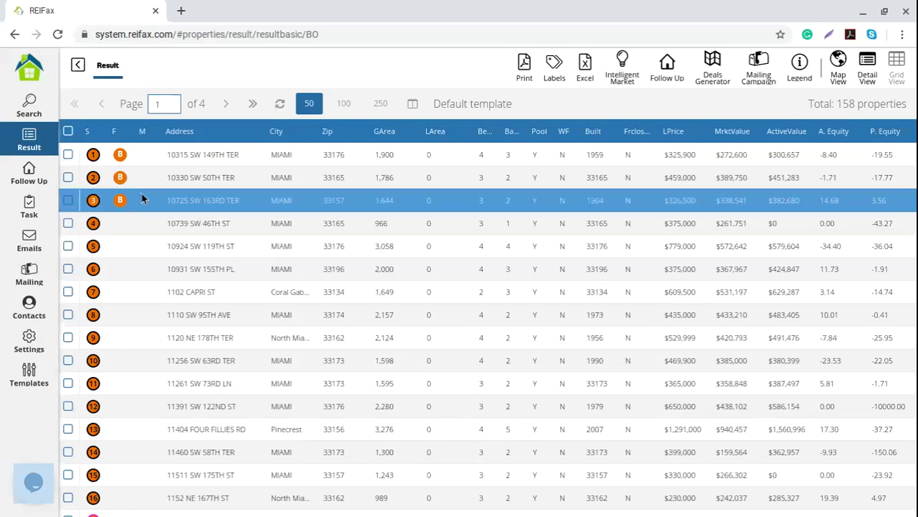
Step: Return to the property search, change the data type to For Sale, and run the search
key(alt+Left)
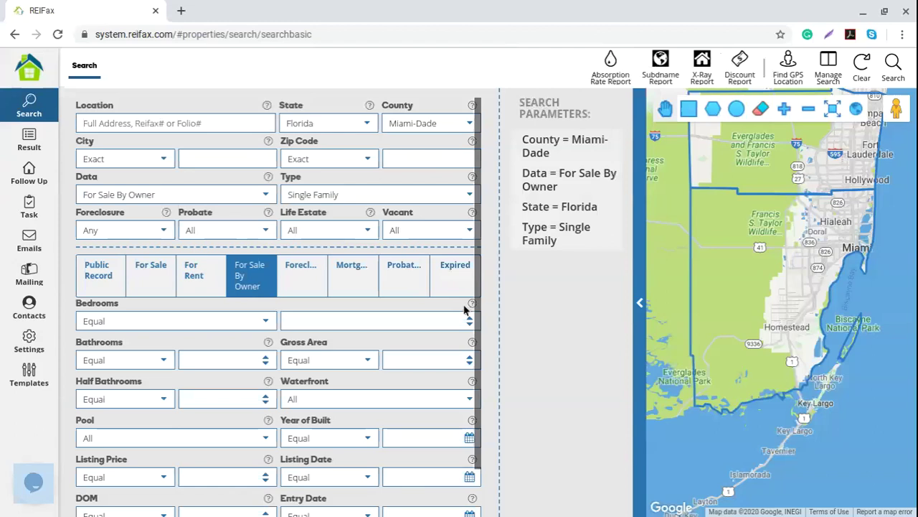
click(264, 195)
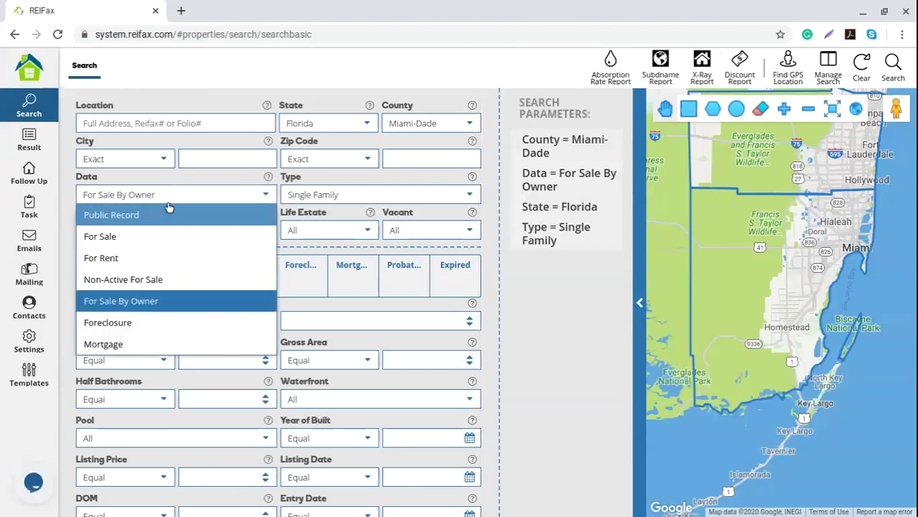
click(123, 236)
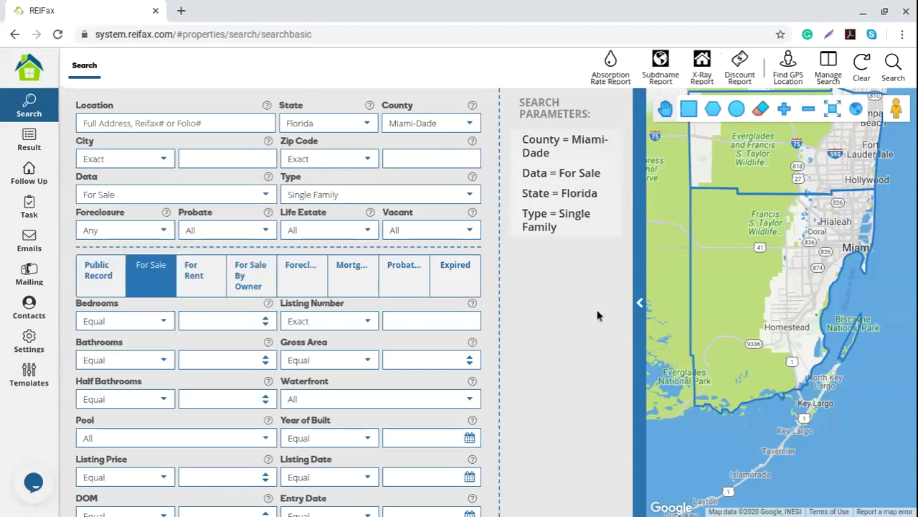
click(893, 68)
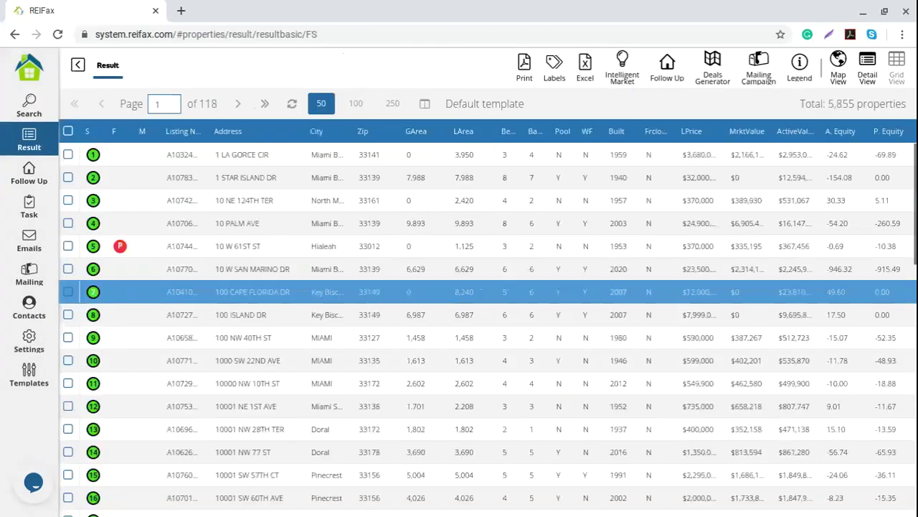
Step: Select properties 1, 2 and 3 in the results and dismiss the Follow Up dialog without adding them
click(137, 154)
click(137, 177)
click(137, 200)
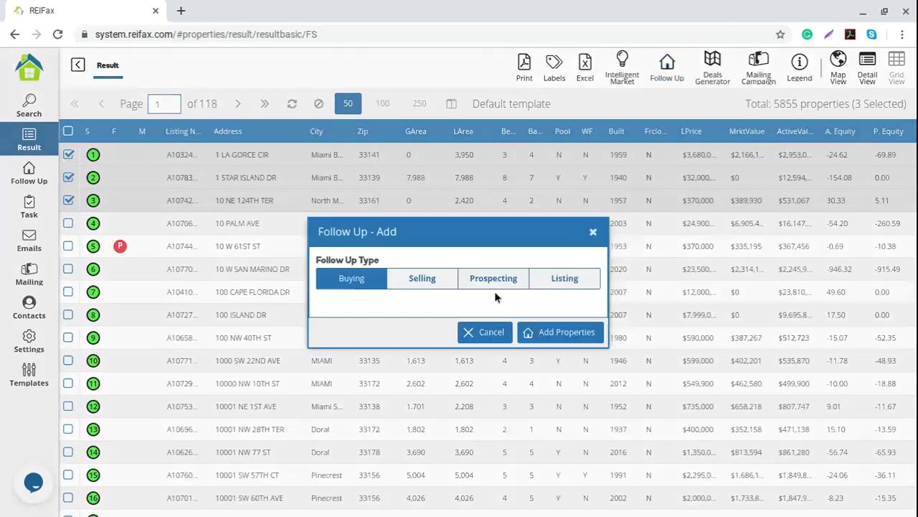
click(593, 231)
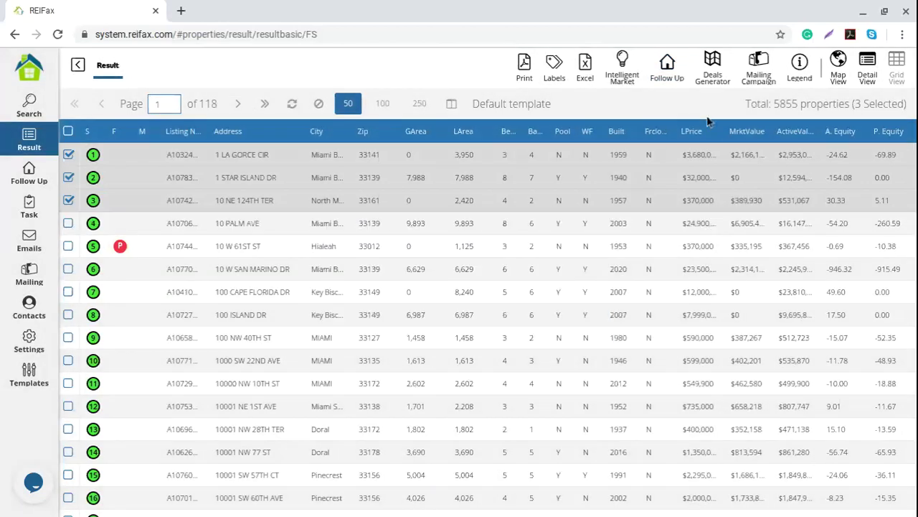
Step: Deselect properties 1 and 2, and include properties 9 and 10 in the selection alongside property 3
mouse_move(730, 130)
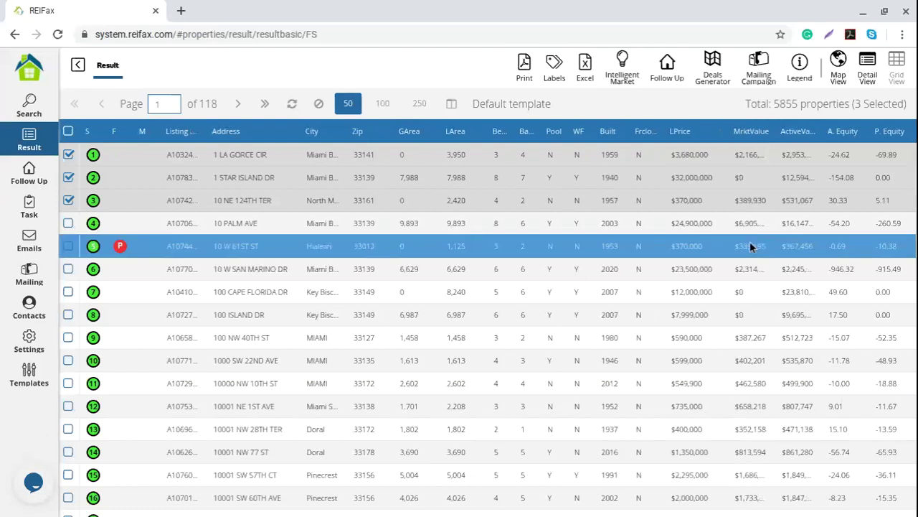
click(69, 178)
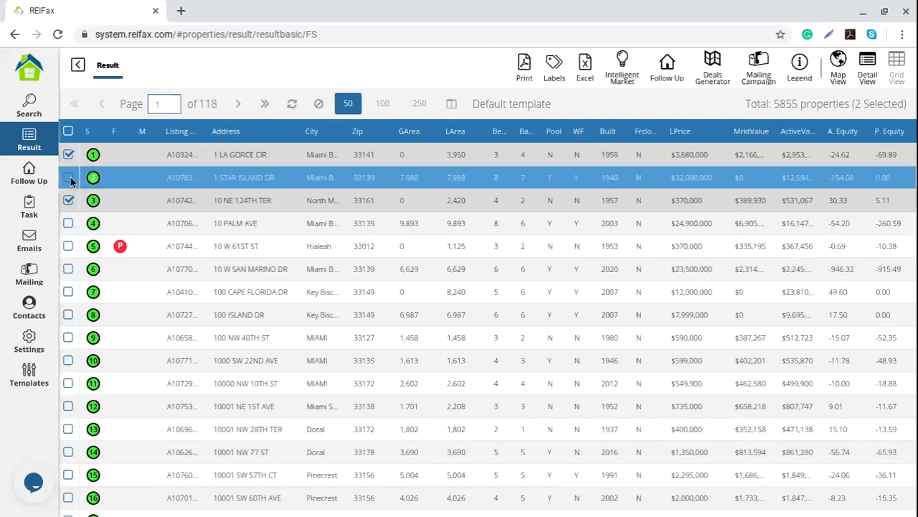
click(68, 155)
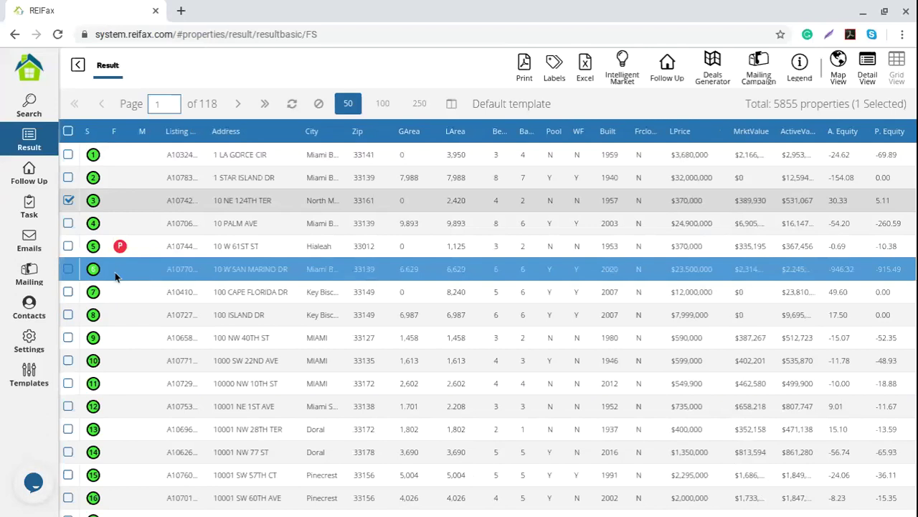
click(68, 337)
click(68, 360)
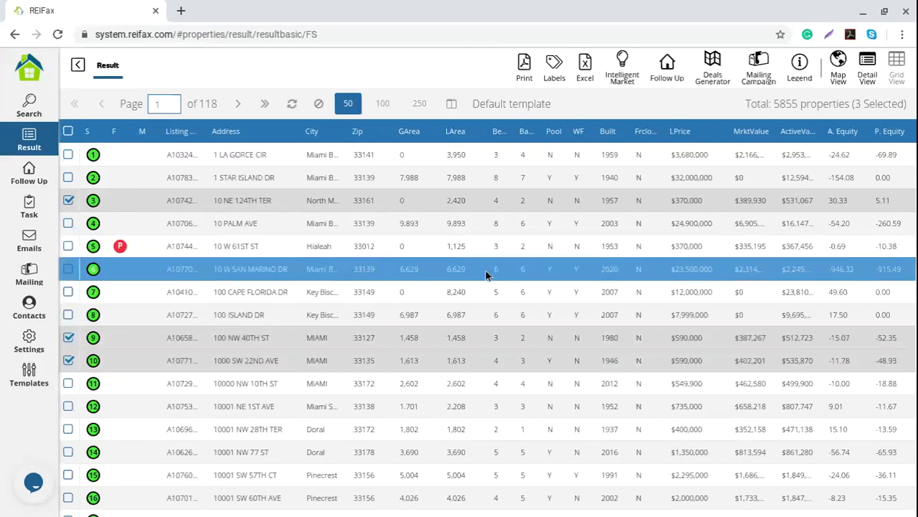
Step: Add the selected properties to Follow Up with the Buying type
click(667, 68)
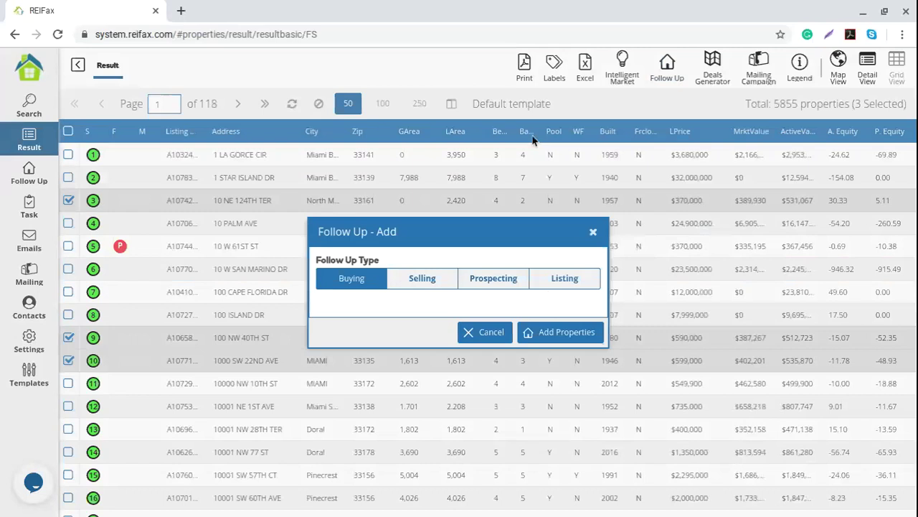
click(556, 339)
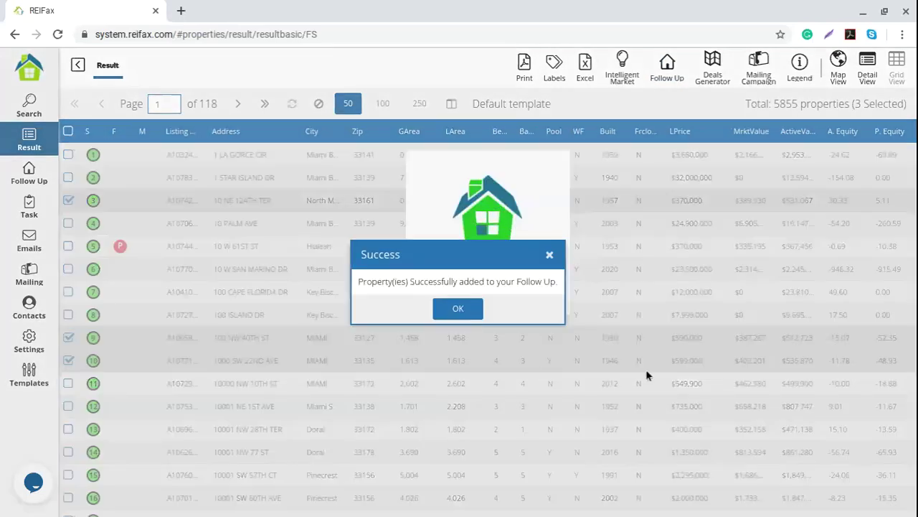
click(473, 311)
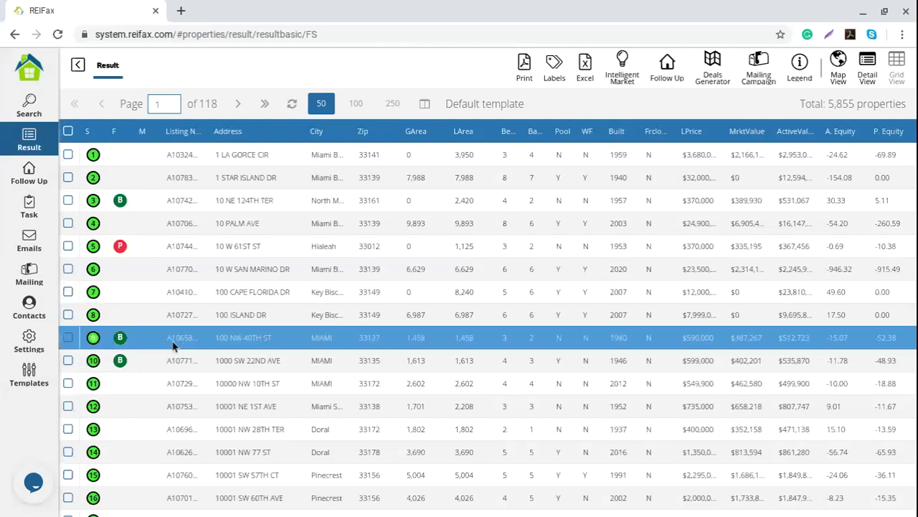
Step: Open the legend of the Follow Up Following list and examine its active, by-owner, non-active, expired and sold status colours
click(32, 176)
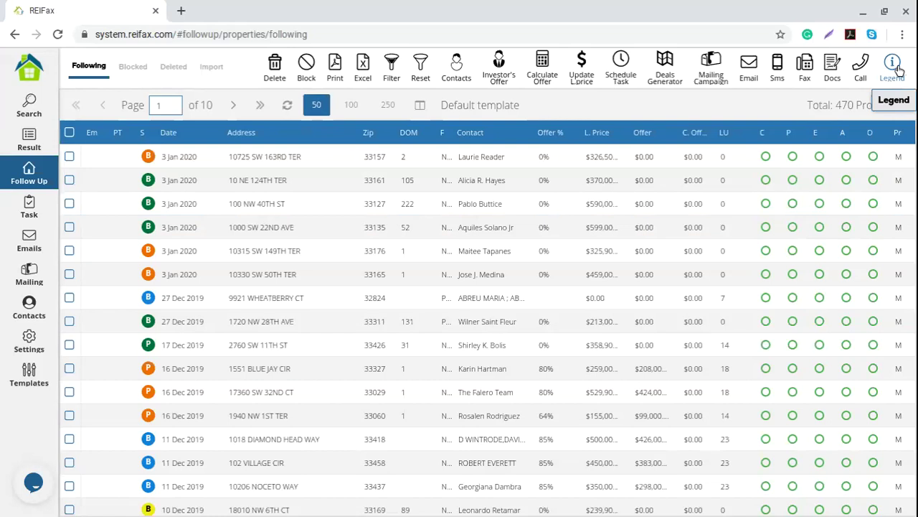
click(893, 66)
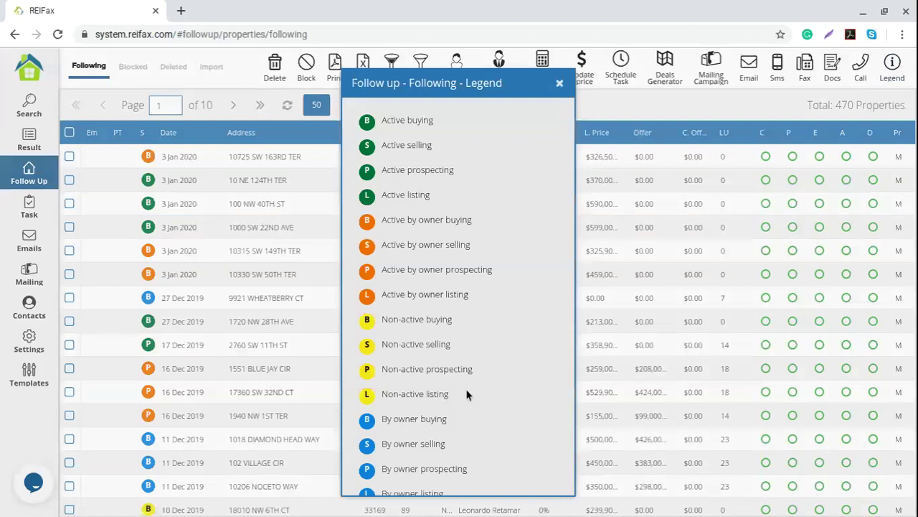
drag(382, 121, 407, 122)
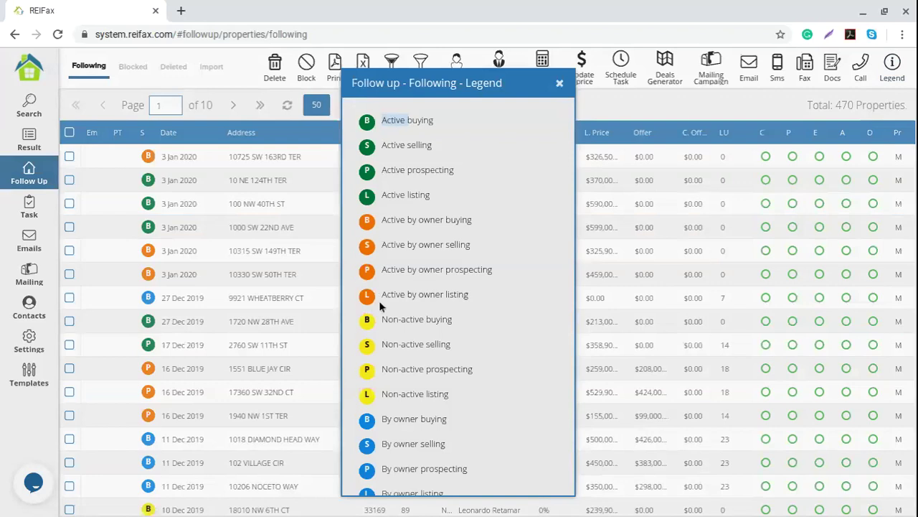
drag(382, 219, 443, 220)
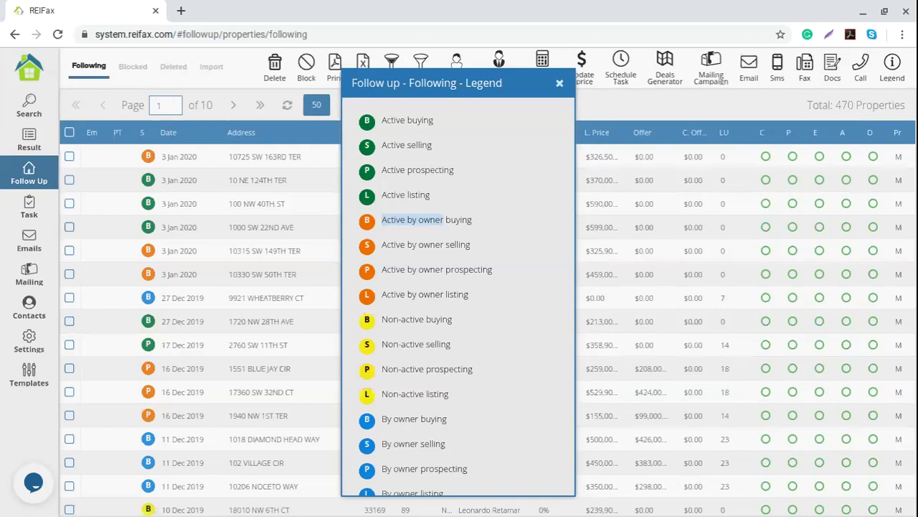
scroll(420, 318, down, 3)
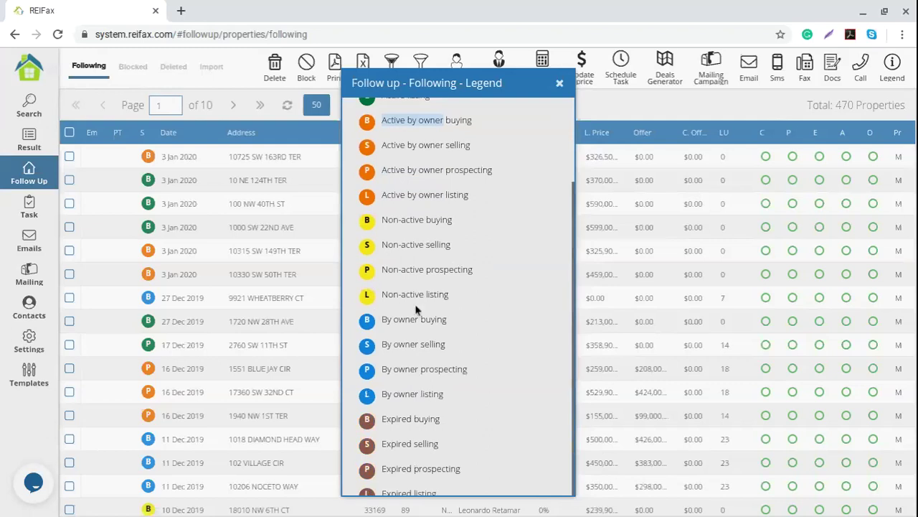
drag(382, 220, 432, 220)
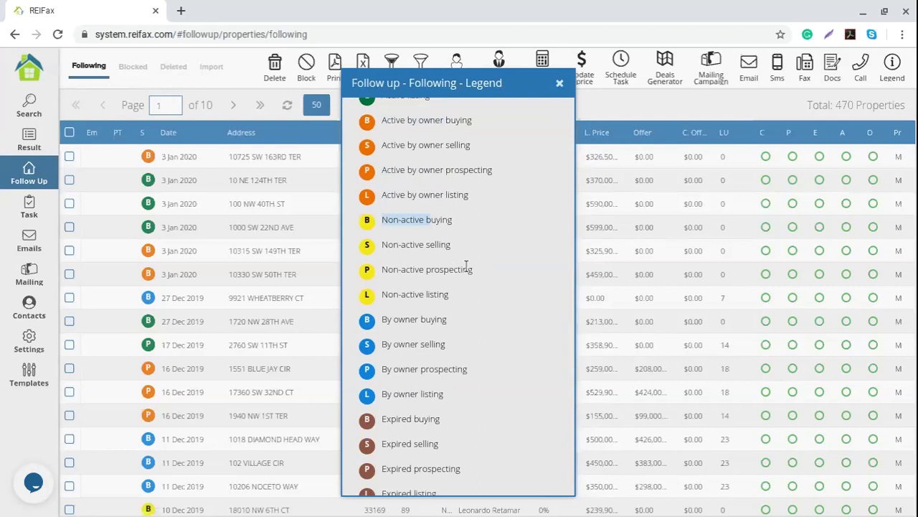
scroll(466, 266, down, 2)
drag(438, 193, 385, 205)
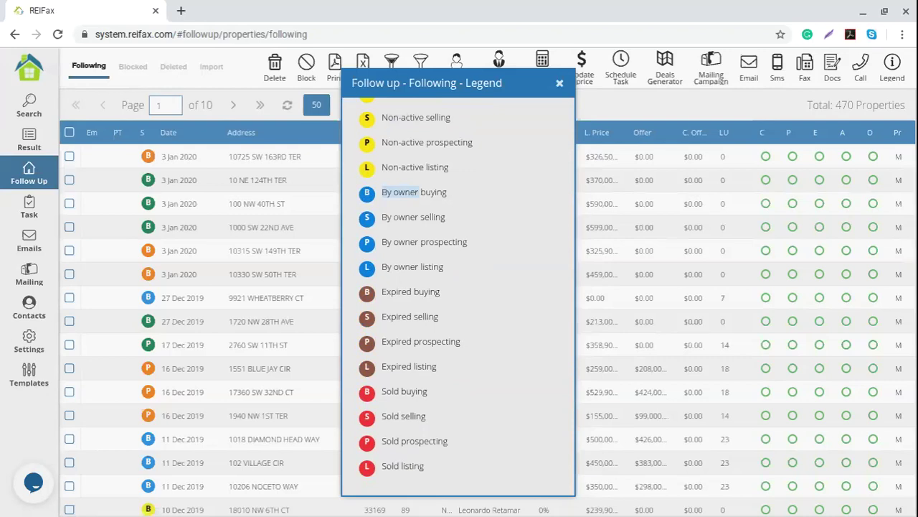
click(406, 246)
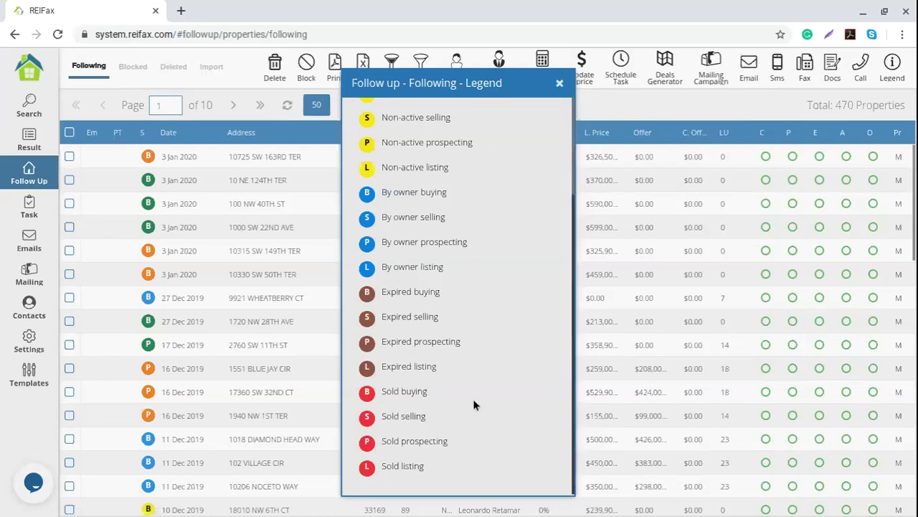
Step: Review the buying, selling and prospecting letter markers under the active status, and close the legend
scroll(474, 402, up, 5)
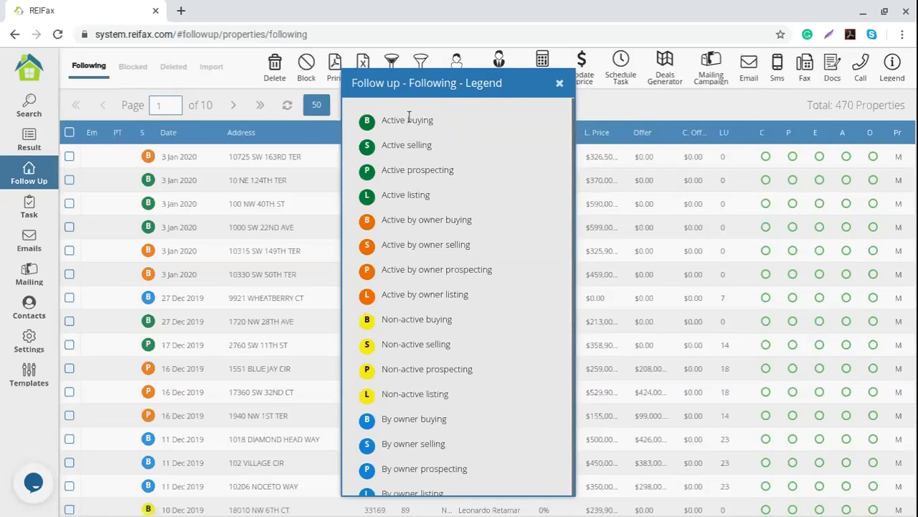
double_click(409, 120)
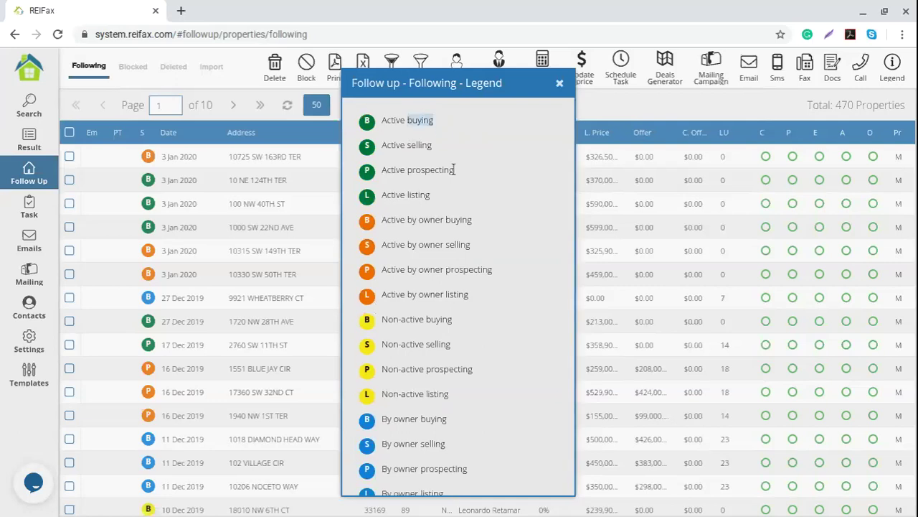
double_click(419, 145)
double_click(431, 170)
click(593, 108)
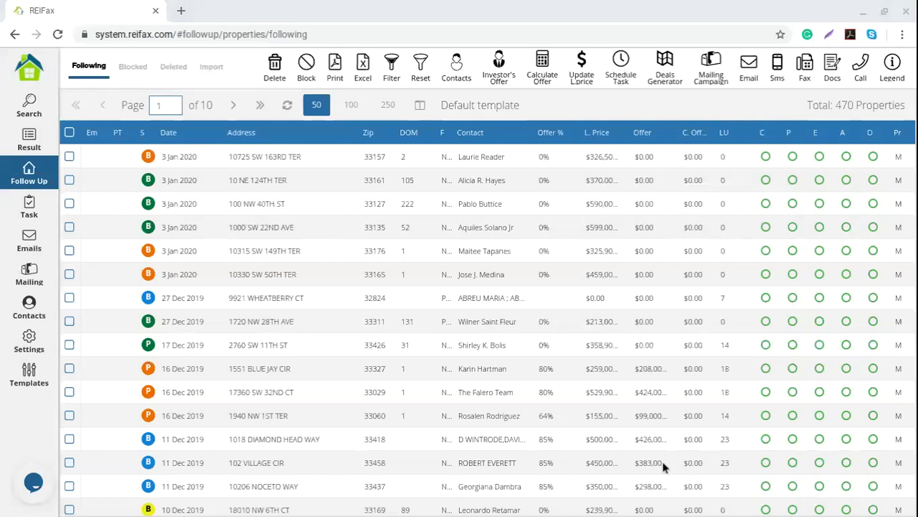
click(664, 321)
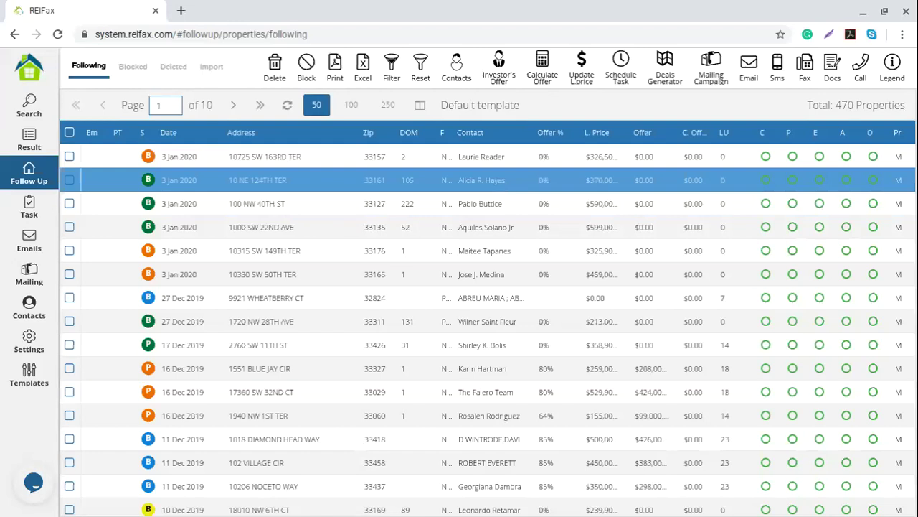
Step: Open the contacts assigned to the second property in the list, review the agent's and owner's details, and close them
click(501, 181)
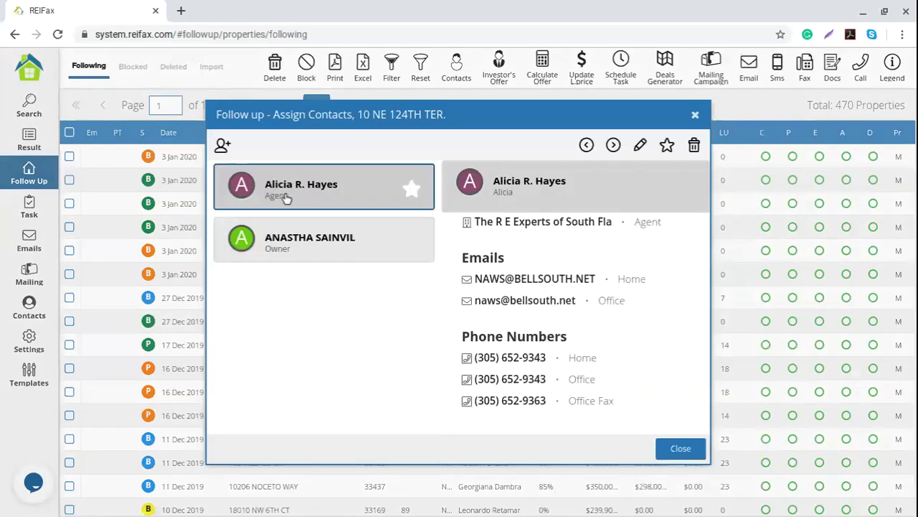
click(309, 252)
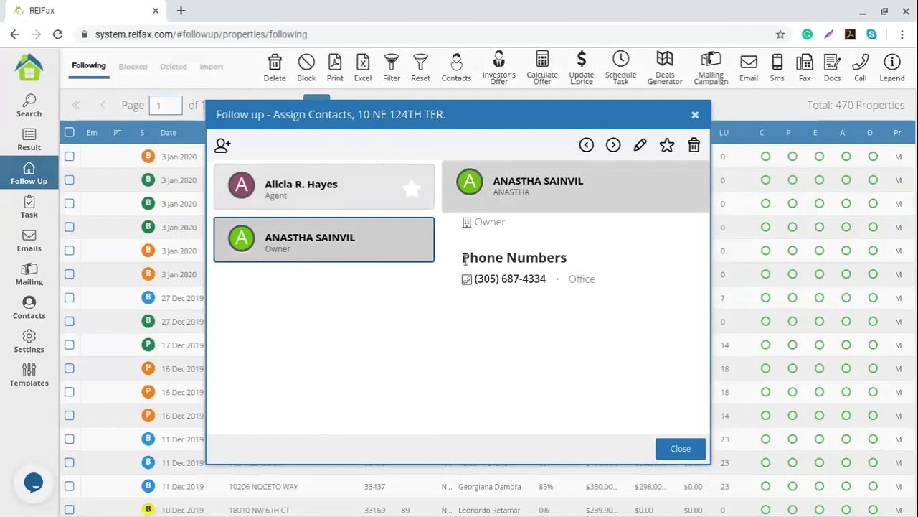
click(338, 176)
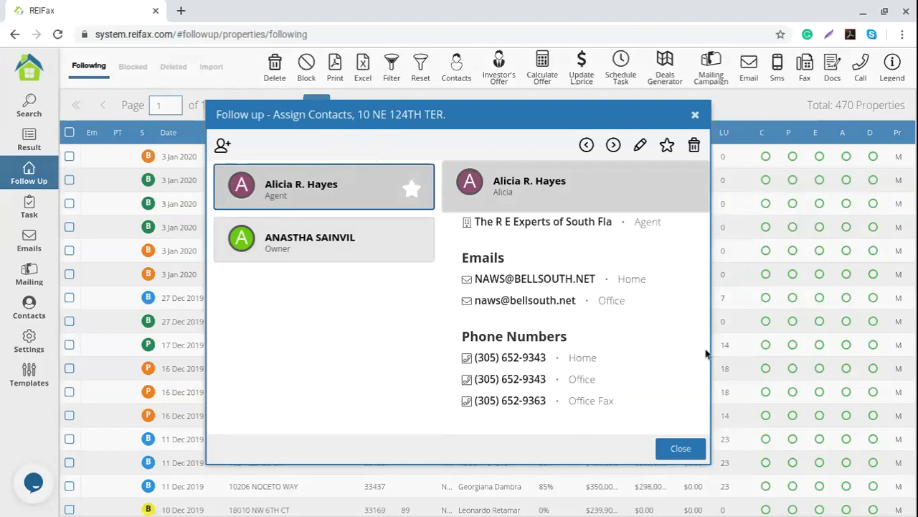
click(695, 116)
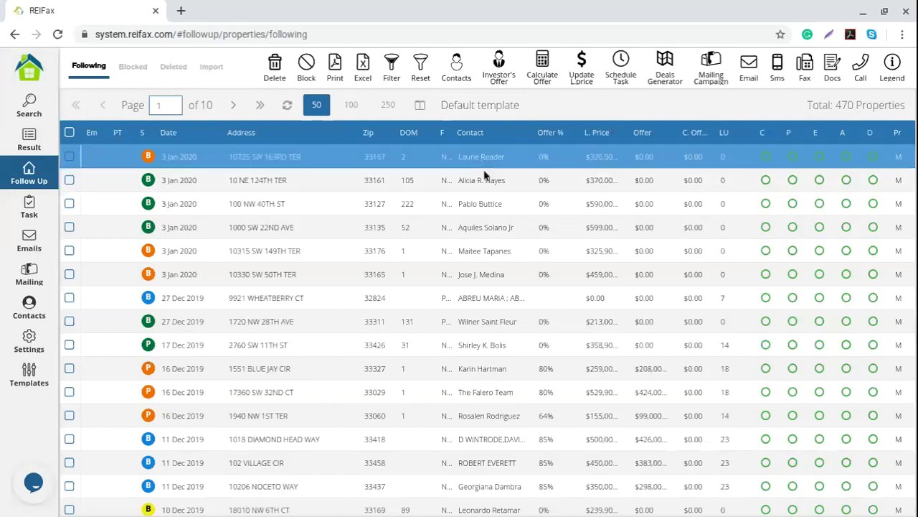
Step: Open the contacts assigned to the first property in the list and examine the agent's and attorney's contact details
click(463, 321)
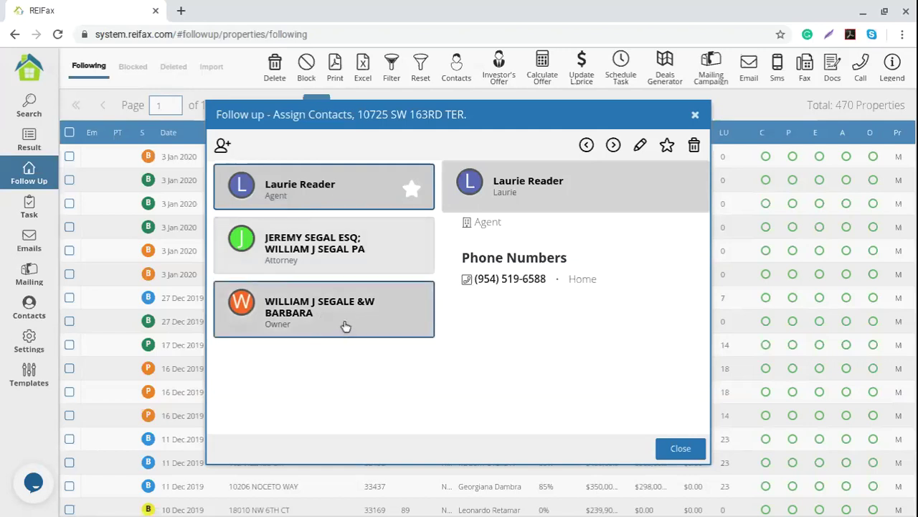
double_click(503, 221)
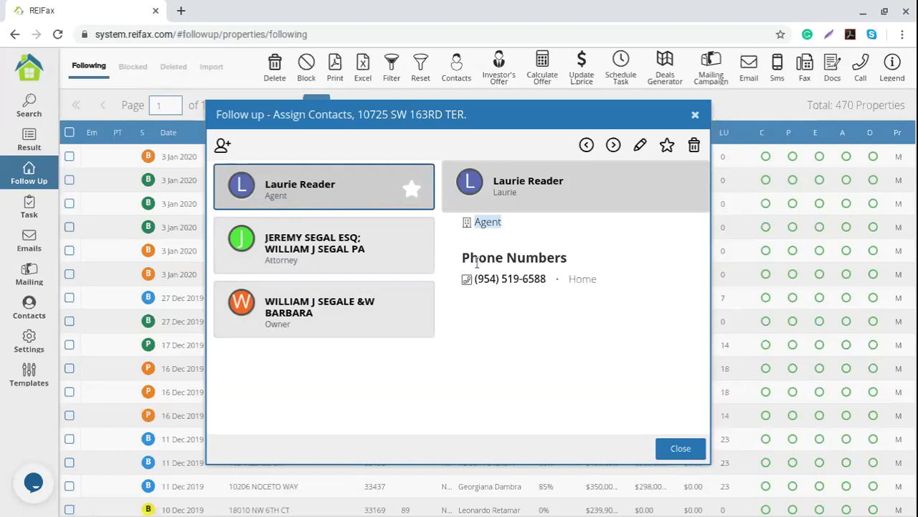
drag(541, 281, 474, 279)
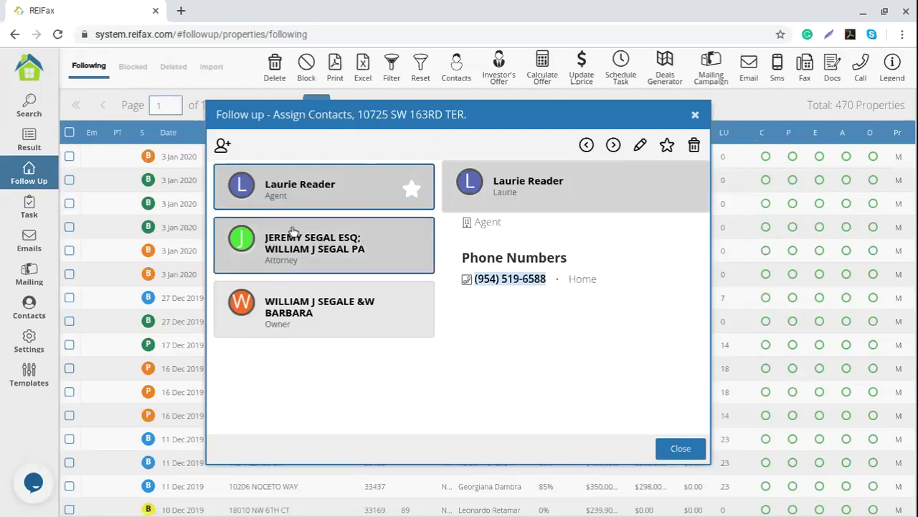
click(327, 249)
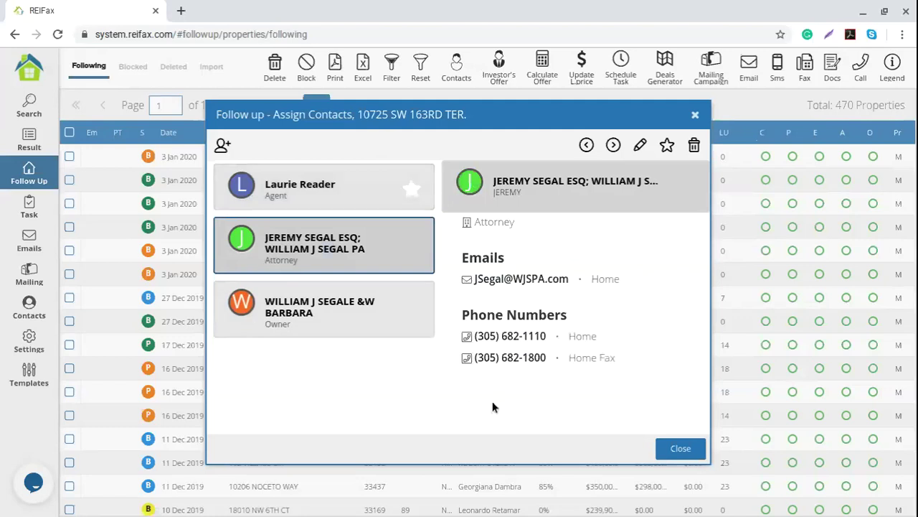
Step: Review the attorney's role, email address and phone numbers in the first property's assigned contacts, and close them
drag(479, 221, 551, 231)
click(487, 282)
drag(477, 279, 578, 289)
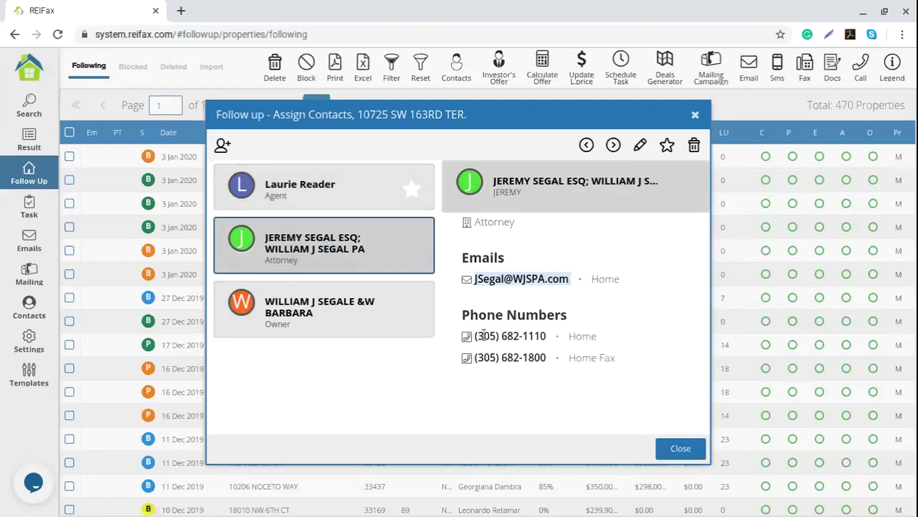
drag(477, 335, 571, 368)
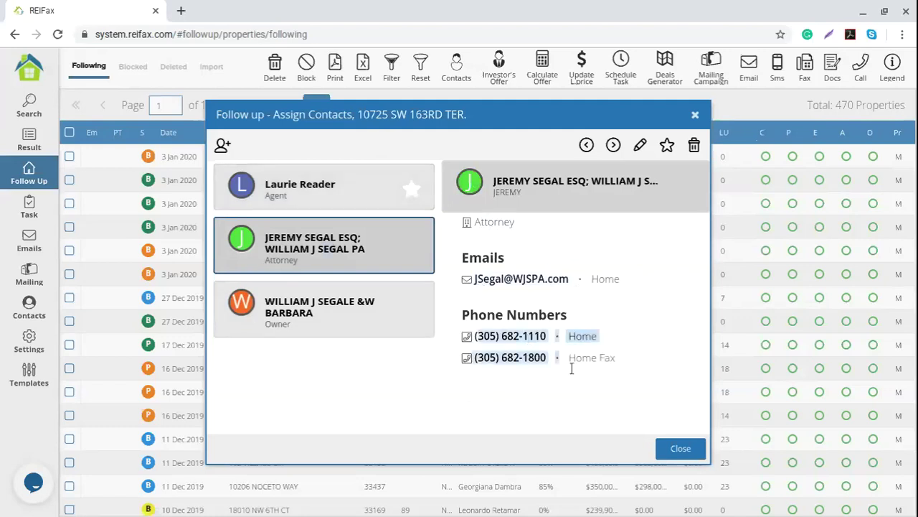
click(695, 116)
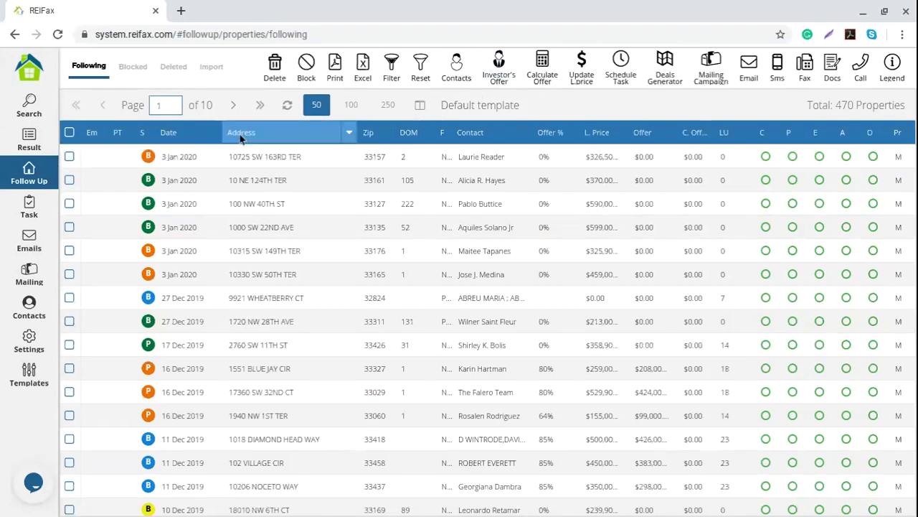
Step: Open the overview of the first property in the list and review its public record, sales history and owner information
click(224, 151)
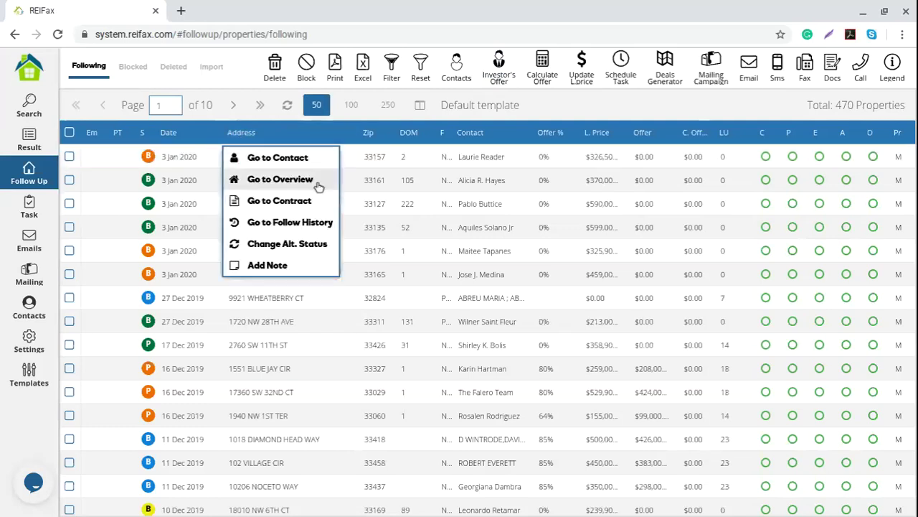
click(280, 179)
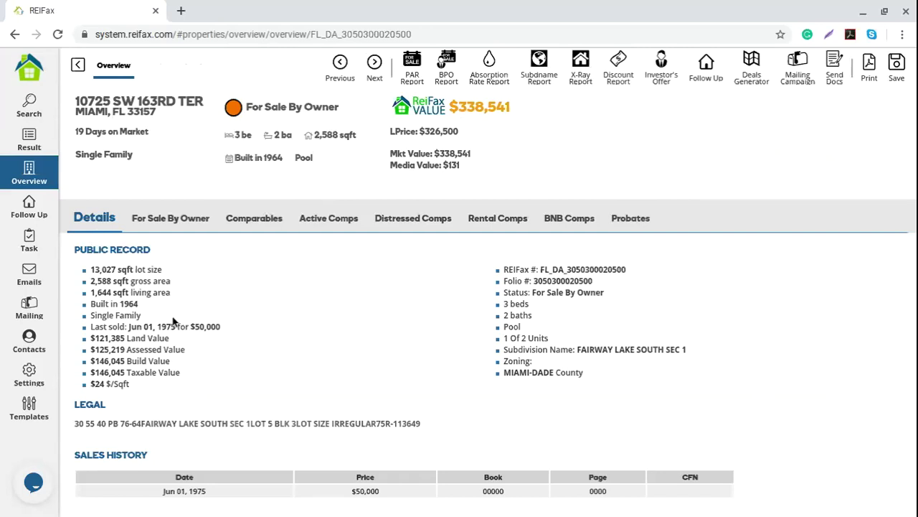
scroll(172, 321, down, 1)
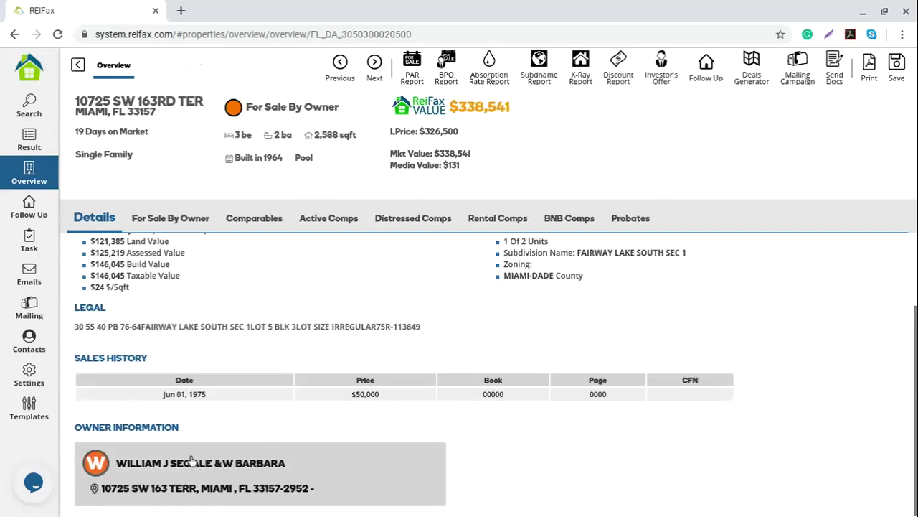
scroll(192, 359, up, 2)
Step: Examine the property's For Sale By Owner listing details and asking price
click(180, 219)
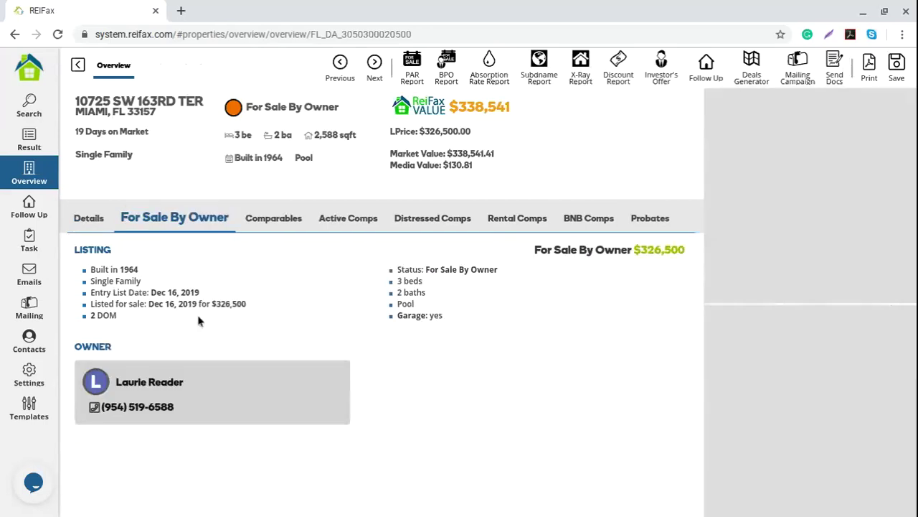
drag(83, 249, 335, 343)
drag(633, 249, 685, 249)
click(687, 272)
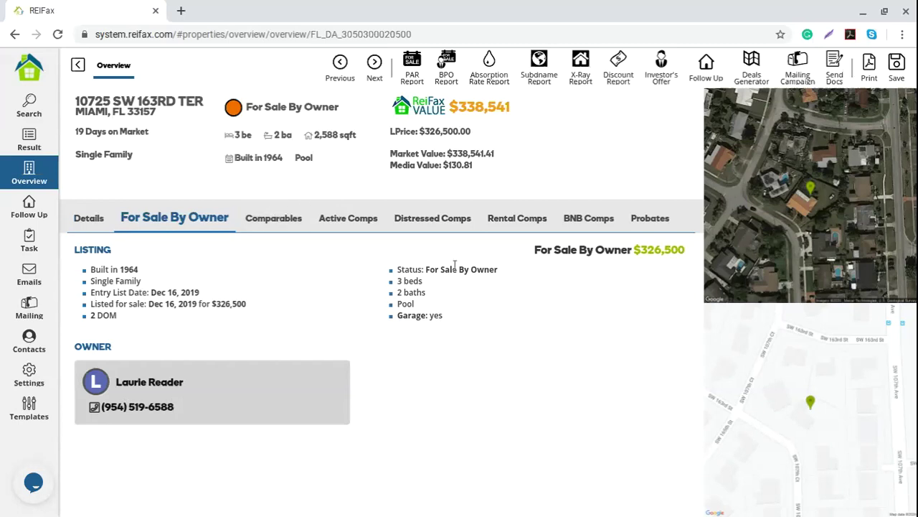
Step: Examine the property's probate information, including the notice, file, division, deceased and publication date
click(655, 221)
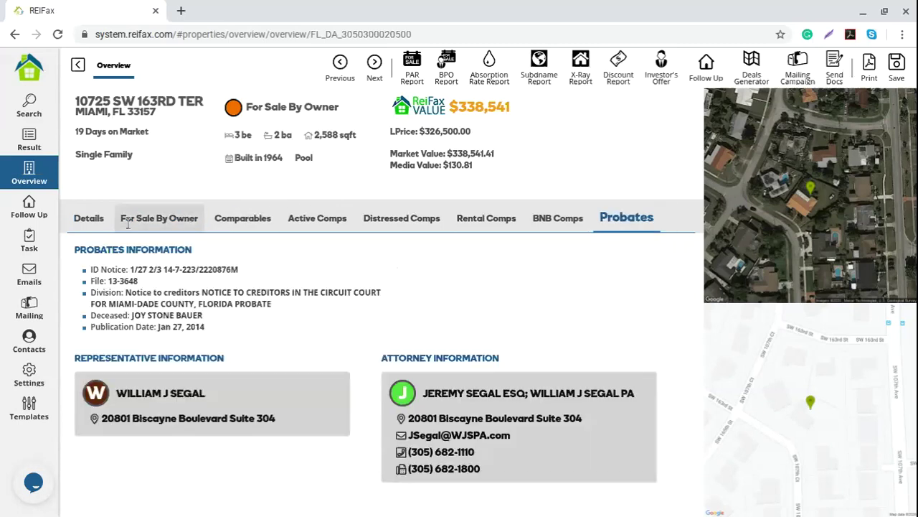
drag(95, 270, 262, 276)
drag(106, 281, 353, 336)
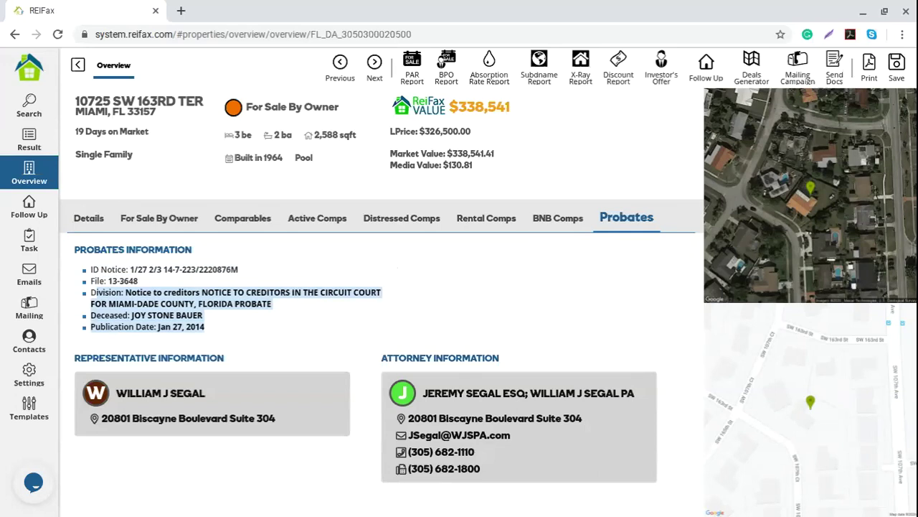
click(116, 311)
drag(116, 313, 235, 320)
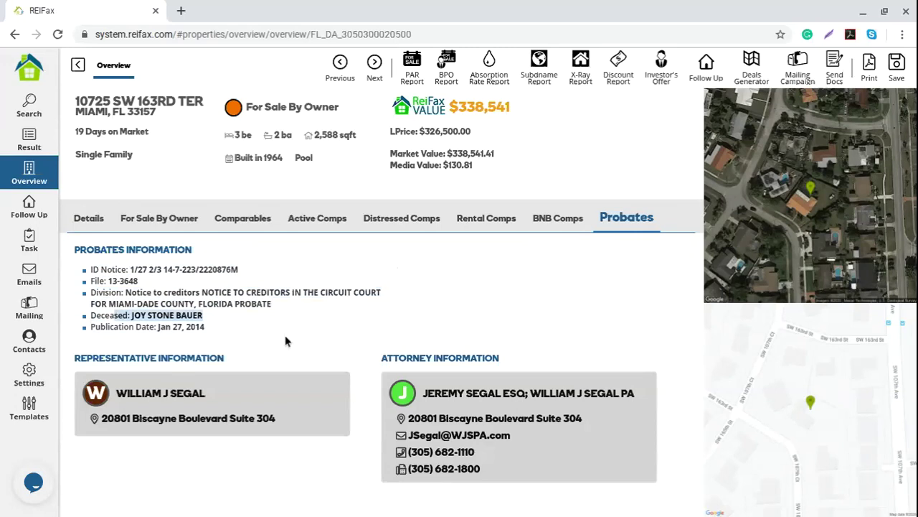
Step: Recheck the owner in the property's details and its For Sale By Owner listing, and return to the Following list
click(92, 219)
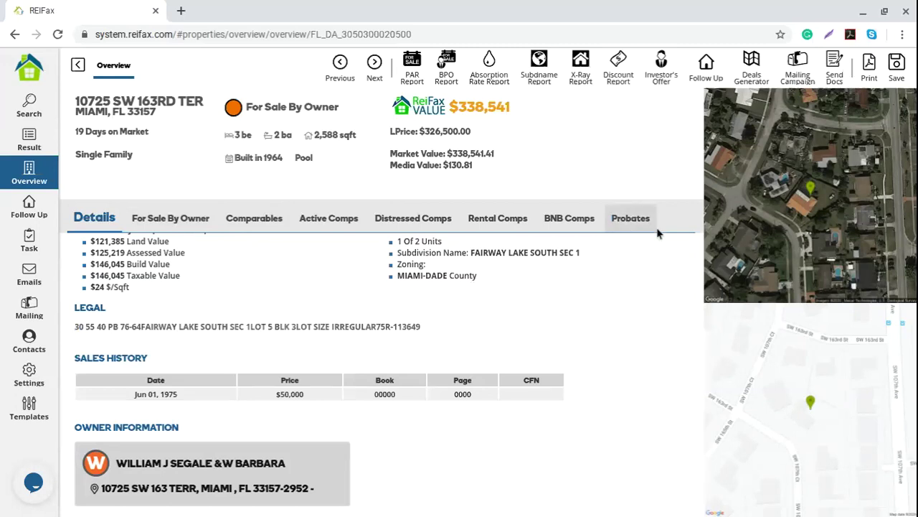
click(184, 214)
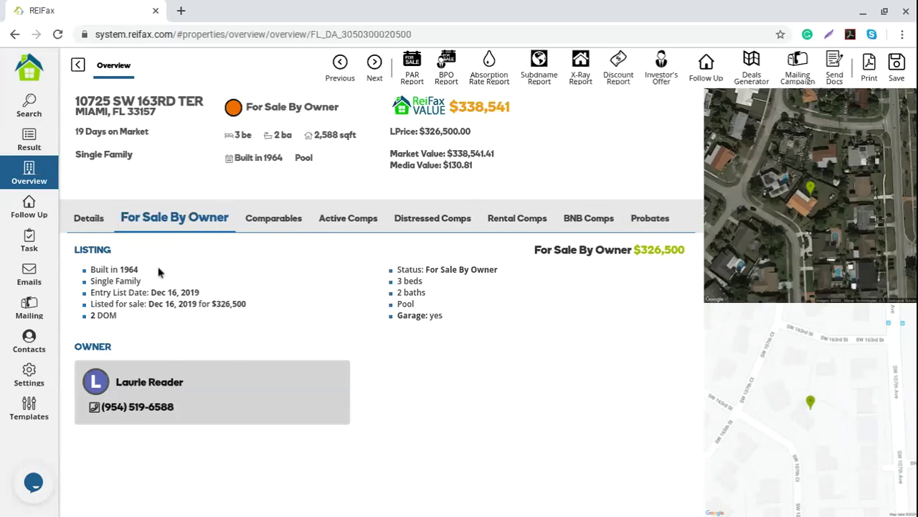
click(77, 65)
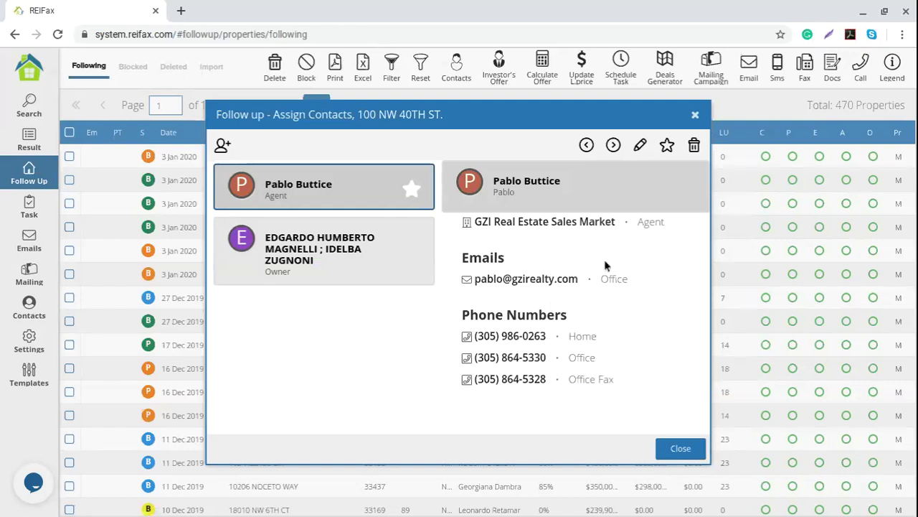
Step: Review the agent's contact details assigned to the third property in the list, and close the contacts
click(694, 117)
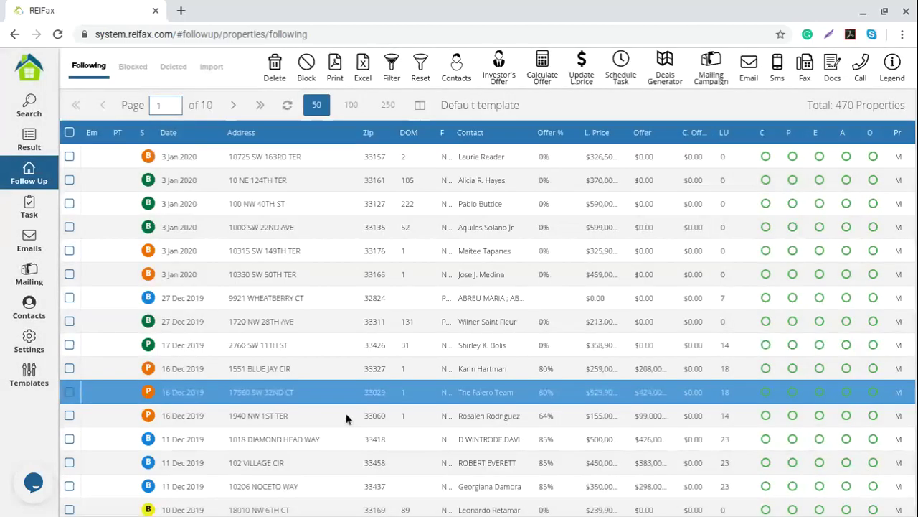
click(346, 419)
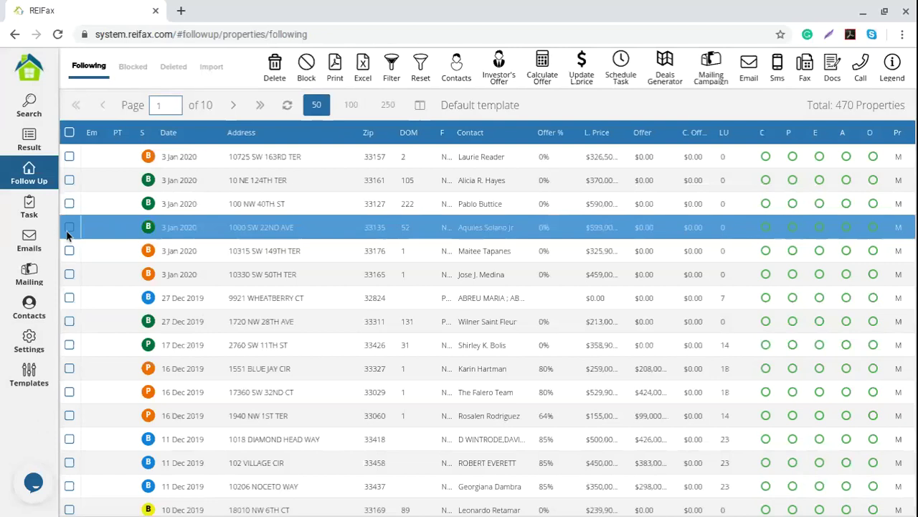
Step: Select the six properties dated 3 Jan 2020 in the Following list
click(70, 274)
click(70, 250)
click(69, 226)
click(70, 203)
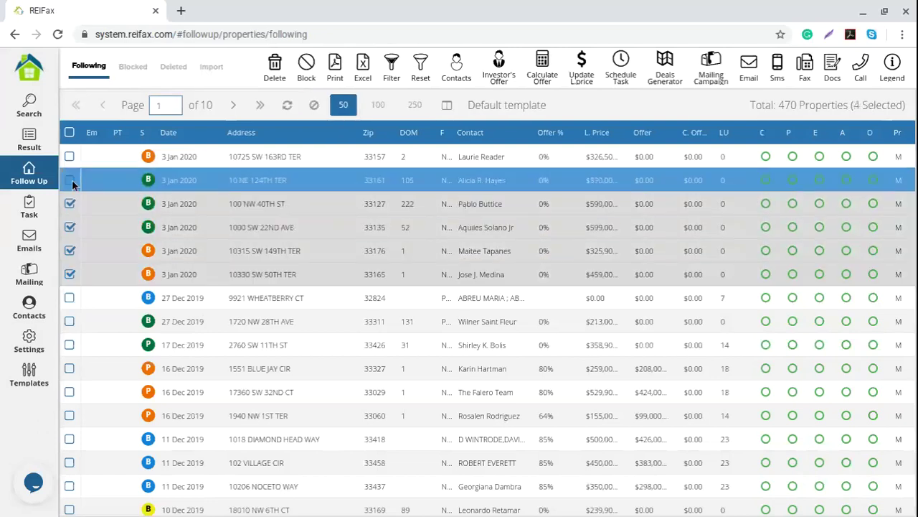
click(69, 180)
click(70, 156)
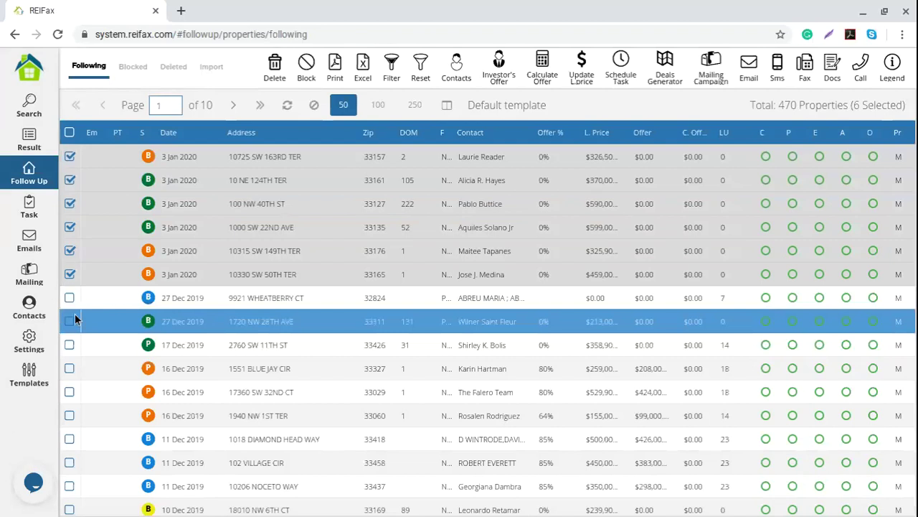
Step: Deselect the three orange by-owner properties dated 3 Jan 2020, keeping only the three green active ones selected
click(70, 274)
click(69, 251)
click(69, 156)
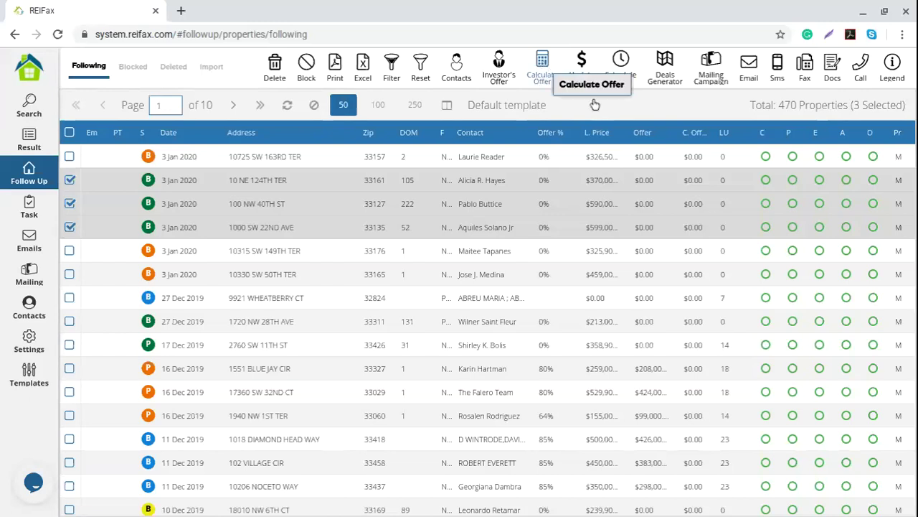
Step: Calculate offers for the three selected properties with an offer factor of 70 and a rounding option
click(542, 68)
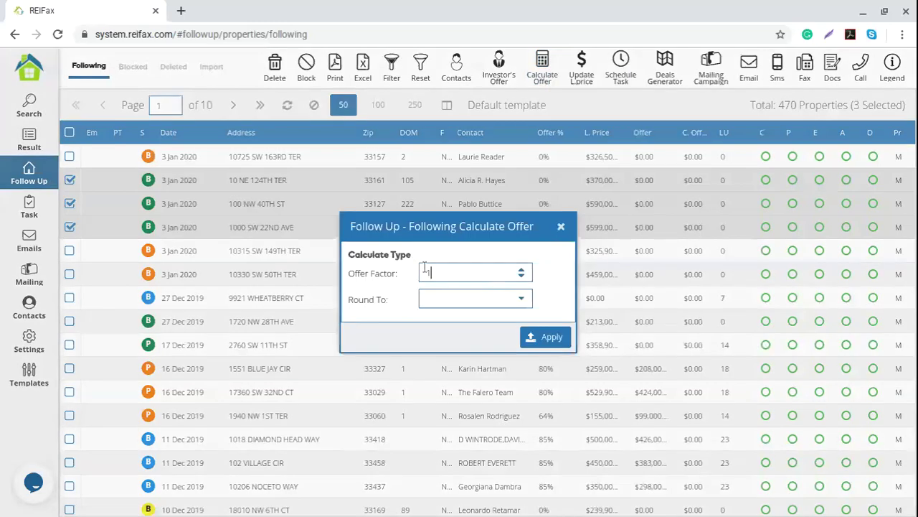
text(70)
click(522, 299)
click(460, 362)
click(556, 339)
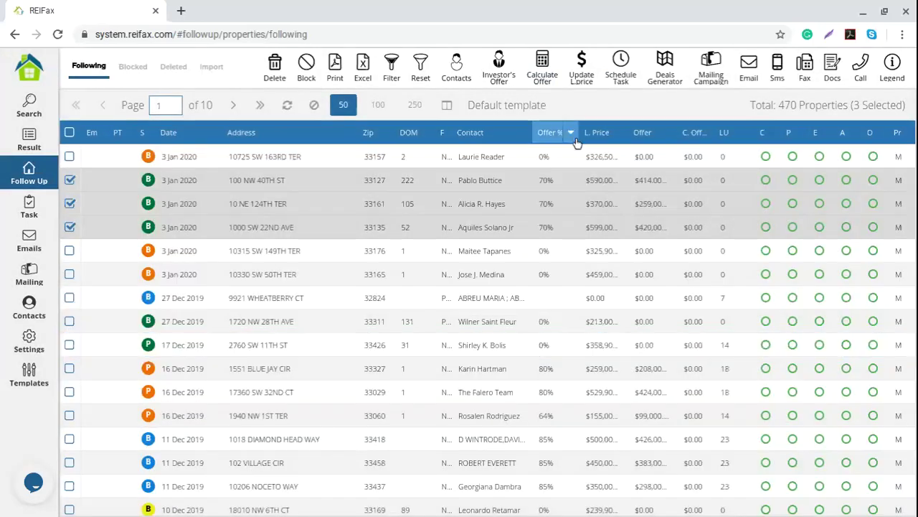
drag(674, 132, 690, 134)
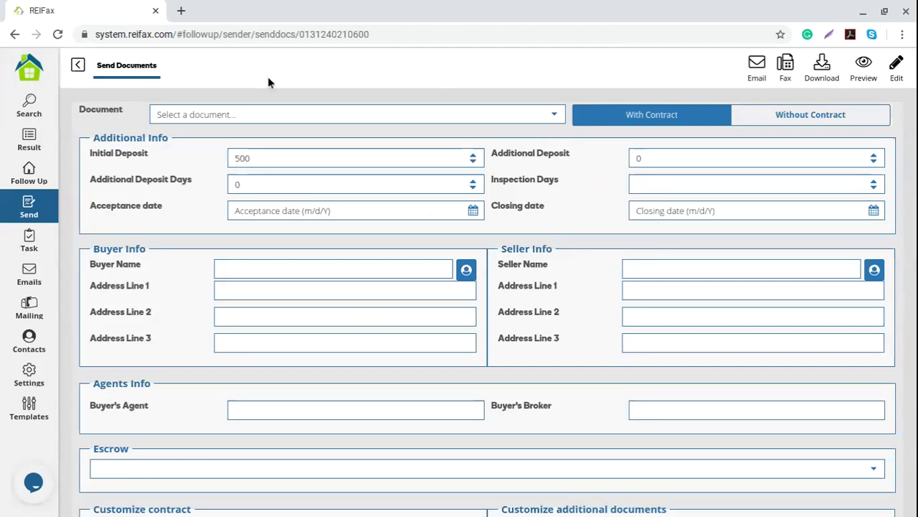
Step: Choose MP HOMEOWNER DREIA 2019.6 as the contract document to send for the selected properties
click(553, 116)
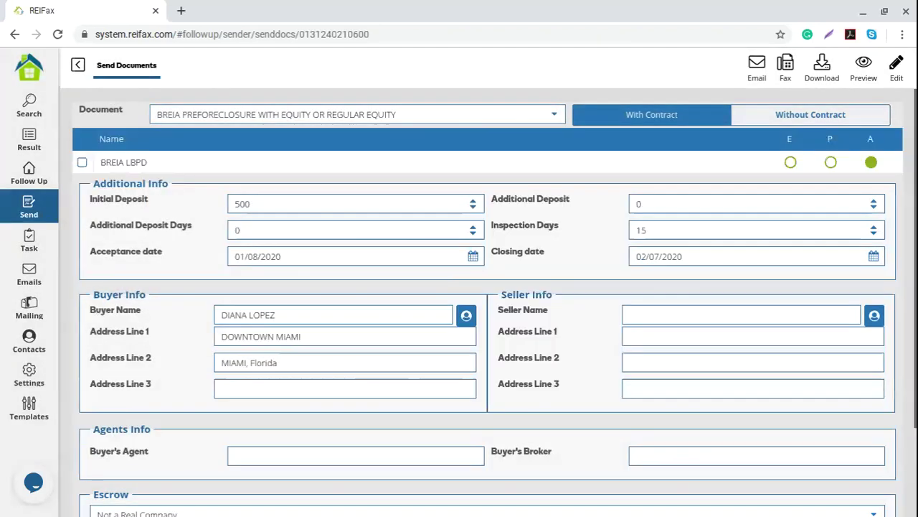
click(553, 116)
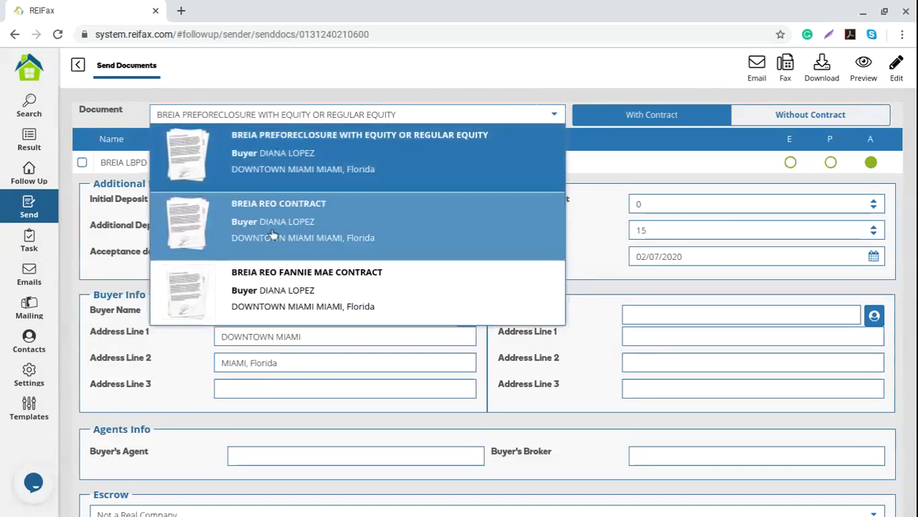
scroll(368, 257, down, 2)
scroll(366, 256, down, 3)
click(323, 205)
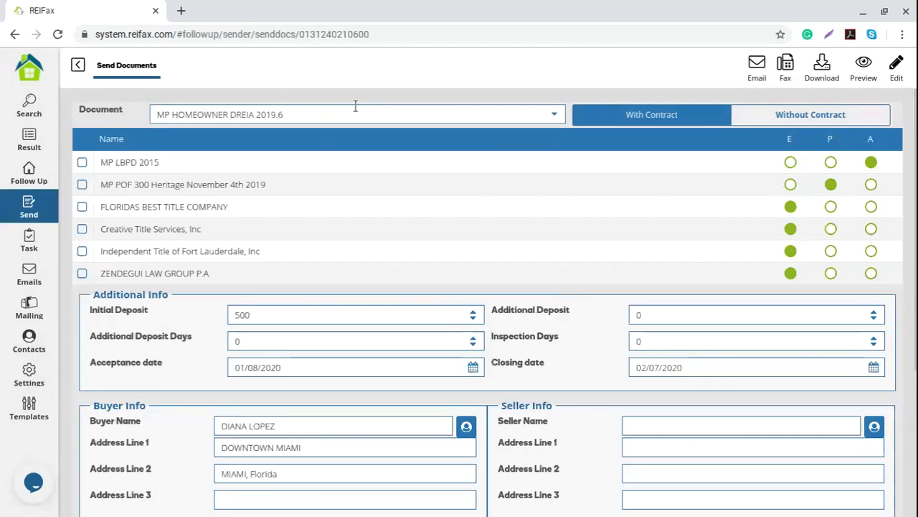
Step: Include the additional documents MP LBPD 2015, MP POF 300 Heritage November 4th 2019 and FLORIDAS BEST TITLE COMPANY
click(83, 162)
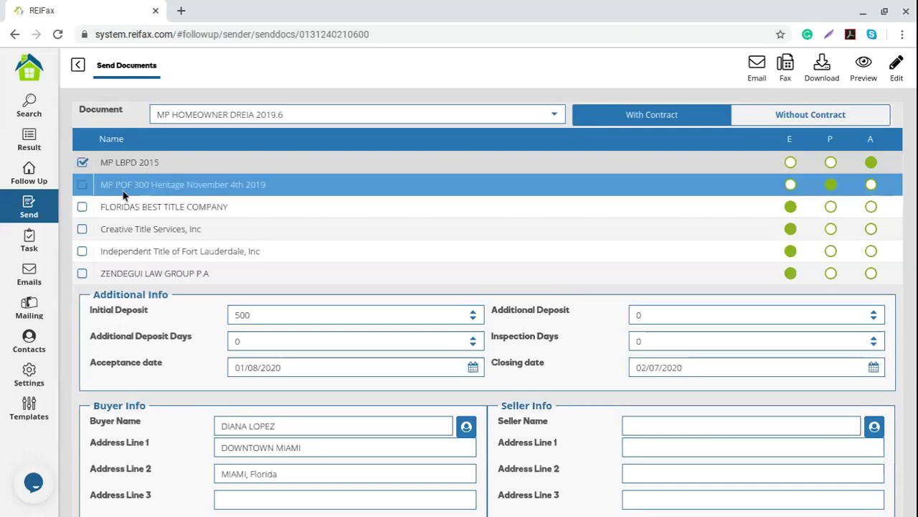
click(83, 187)
click(83, 207)
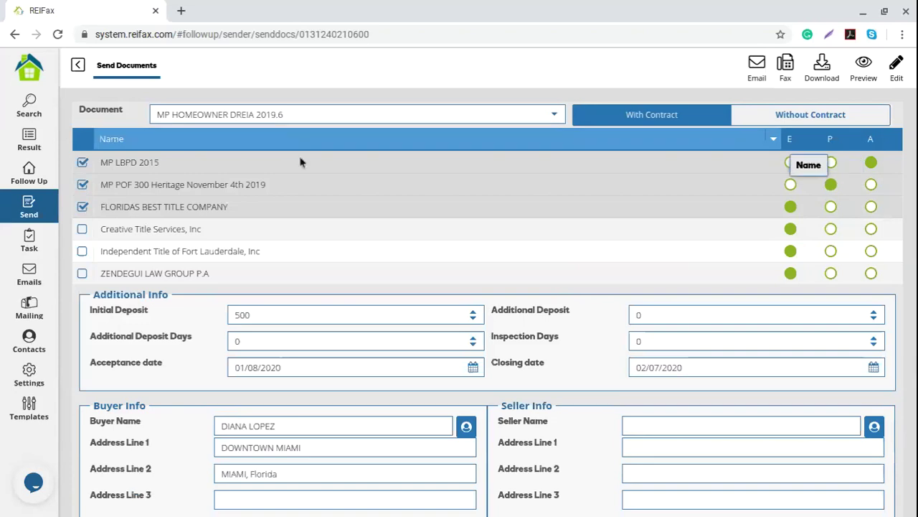
Step: Set the contract's initial deposit to 1000 and its inspection days to 7
scroll(280, 186, down, 2)
drag(260, 208, 156, 206)
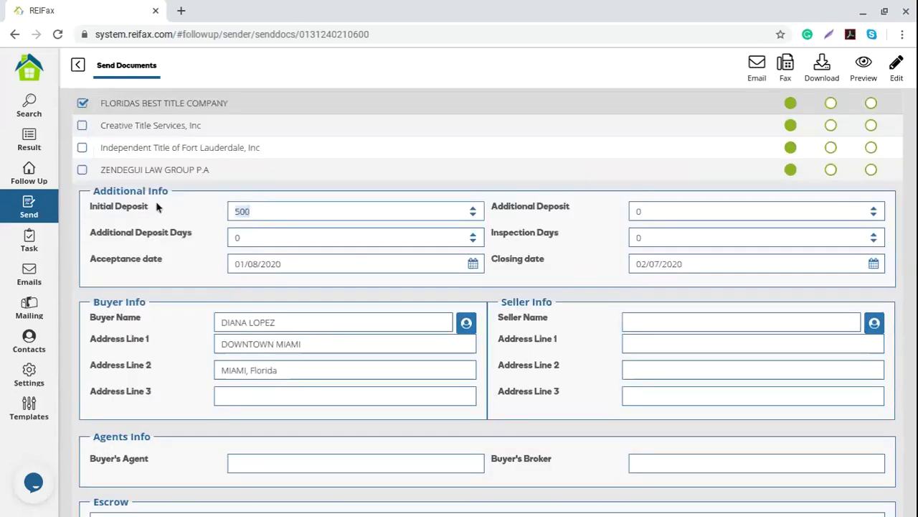
text(1000)
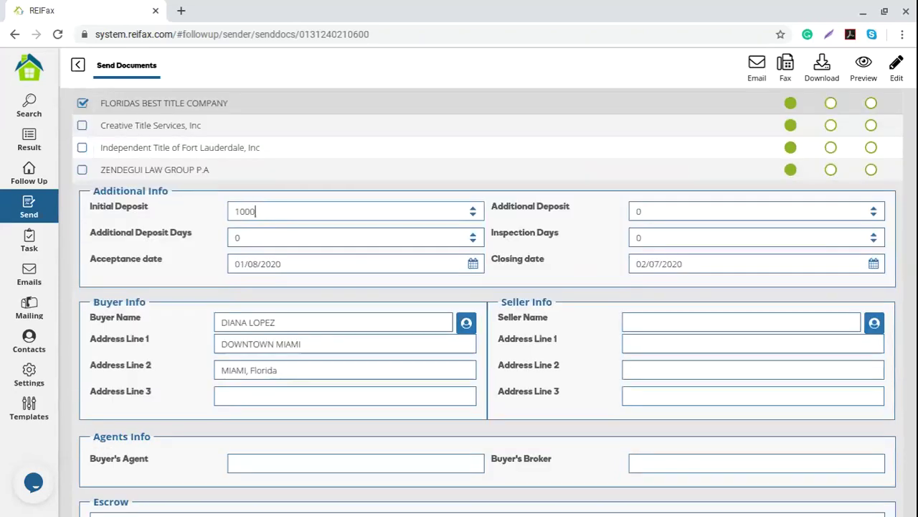
click(589, 236)
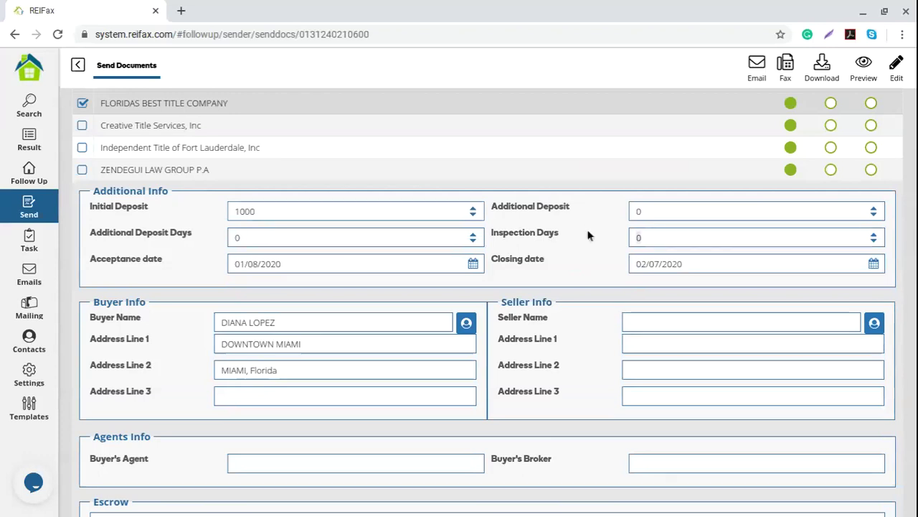
text(7)
click(717, 231)
Step: Review the buyer, seller, agents, escrow and font settings in the rest of the Send Documents form
scroll(292, 389, down, 2)
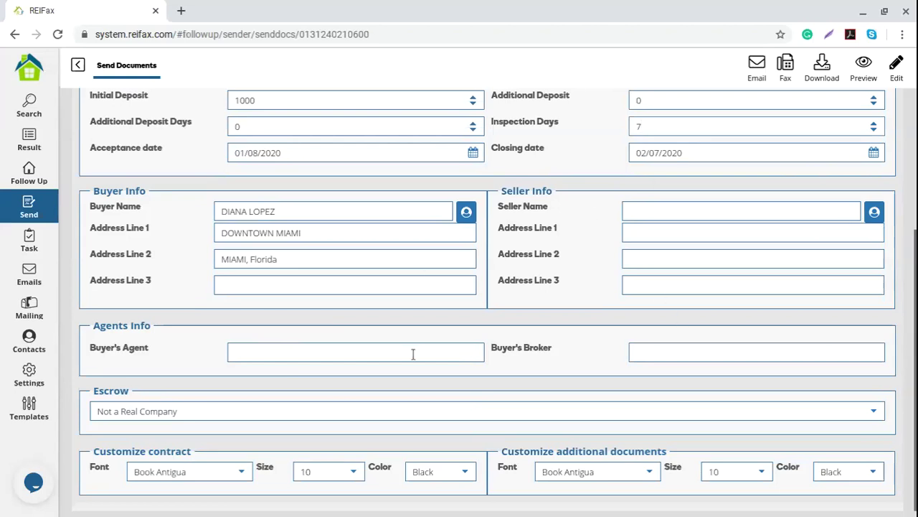
scroll(413, 354, down, 1)
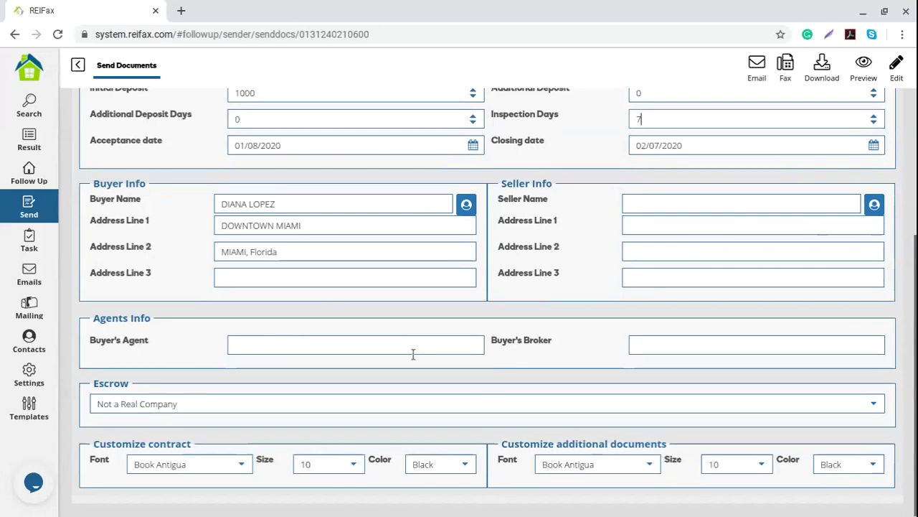
scroll(715, 249, up, 3)
click(716, 249)
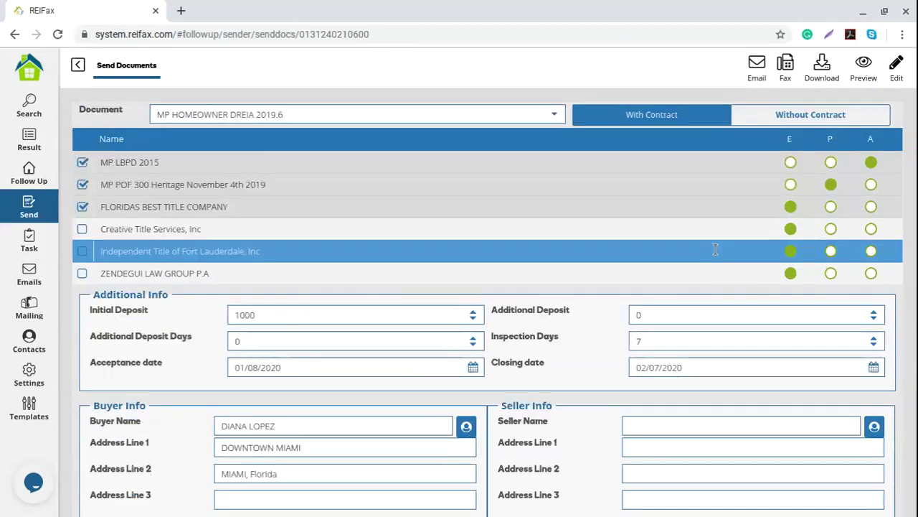
Step: Preview the assembled contract documents for the first property in the list
click(641, 340)
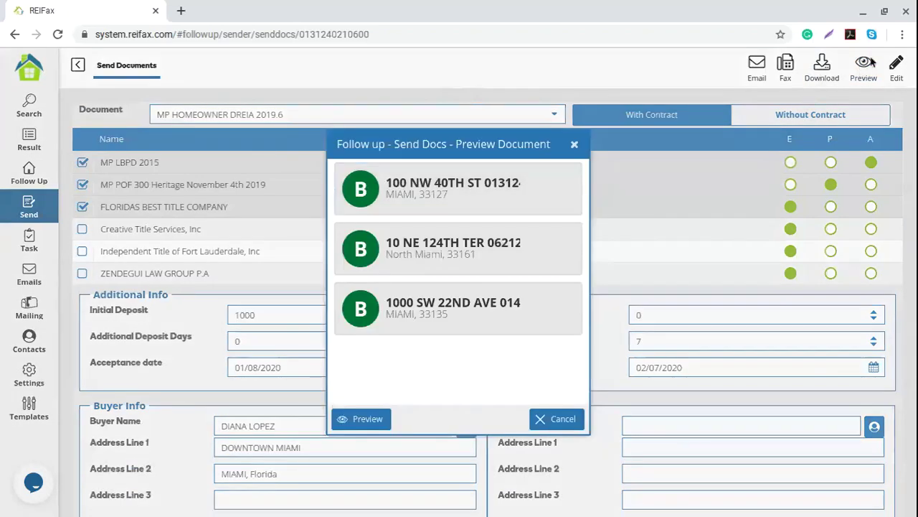
click(453, 200)
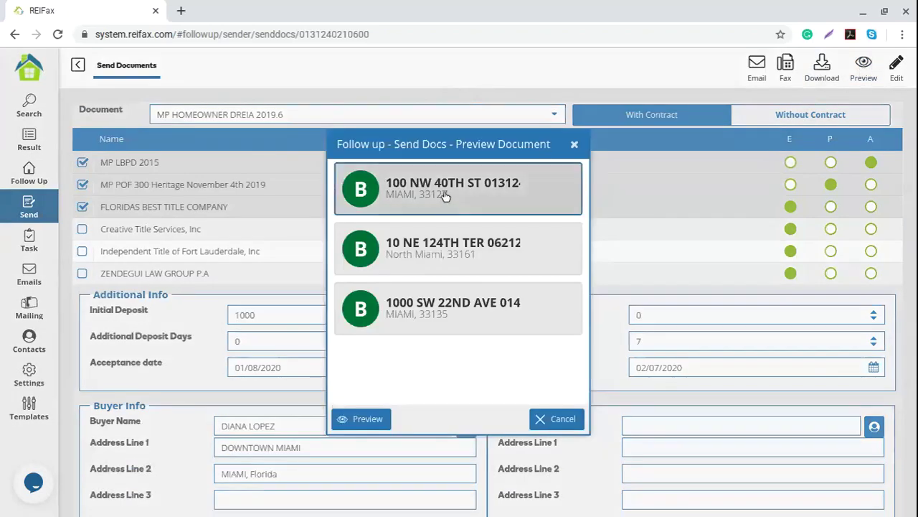
click(362, 423)
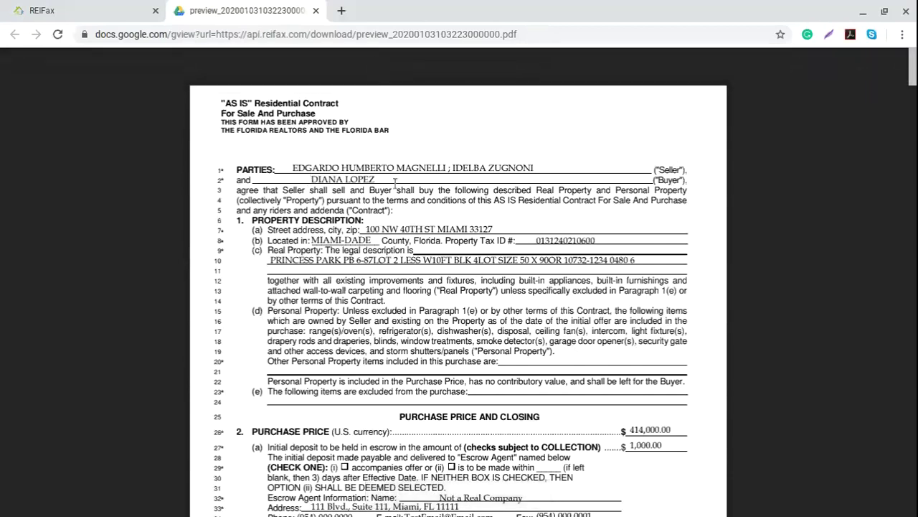
Step: Examine page 1 of the previewed contract, checking the purchase price, deposit, escrow agent, acceptance period, closing date and buyer's initials
scroll(437, 254, down, 1)
scroll(436, 255, down, 1)
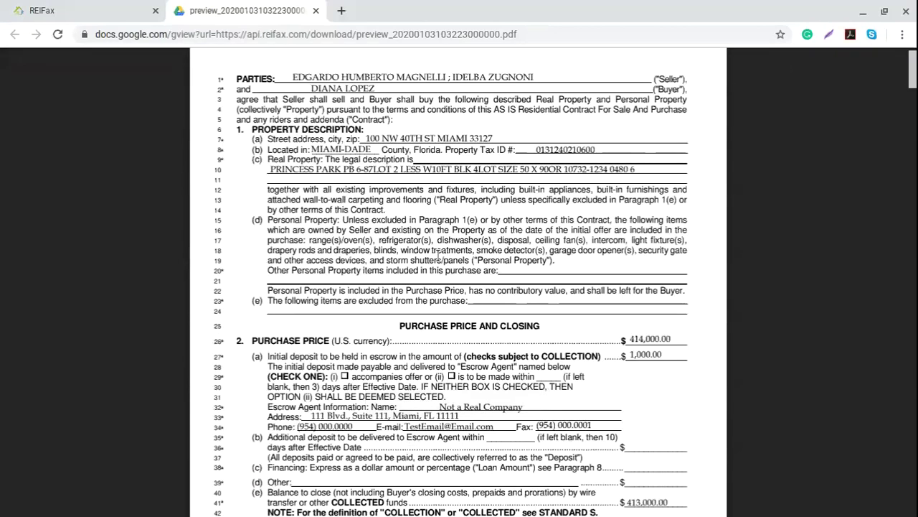
scroll(438, 256, down, 3)
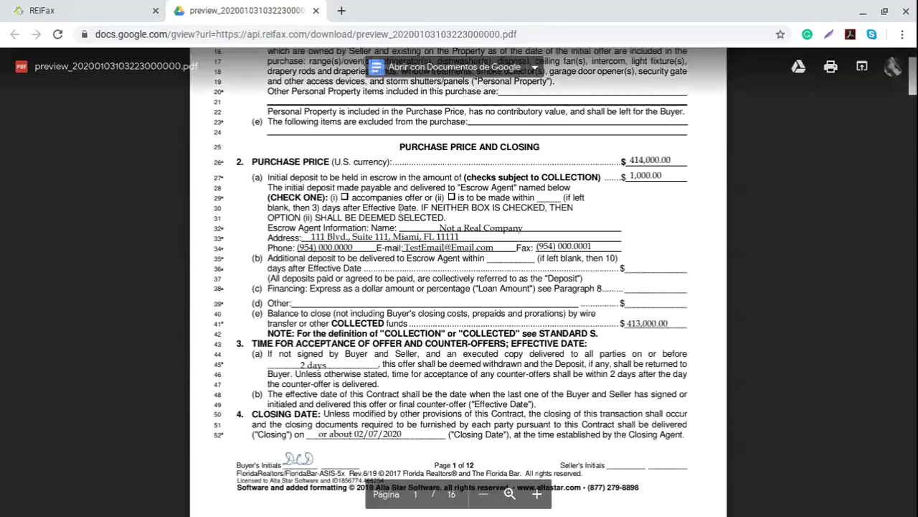
scroll(401, 212, down, 1)
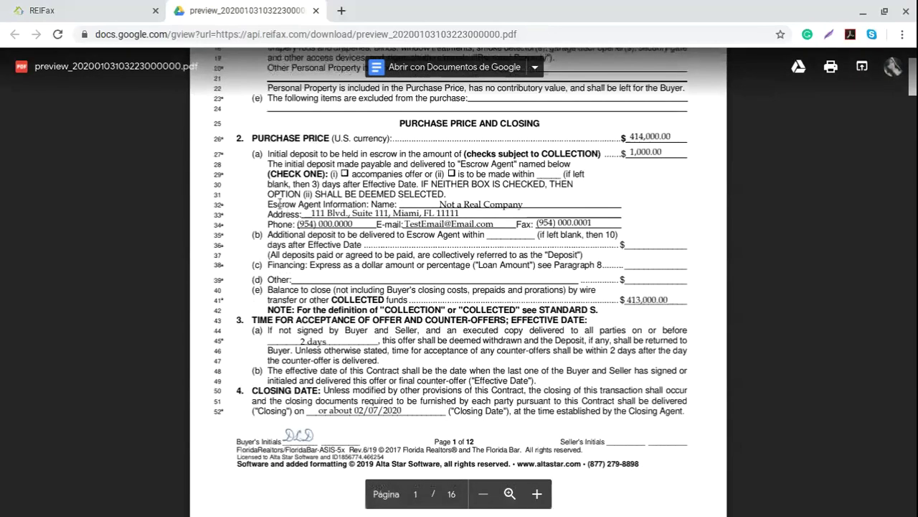
drag(267, 204, 369, 203)
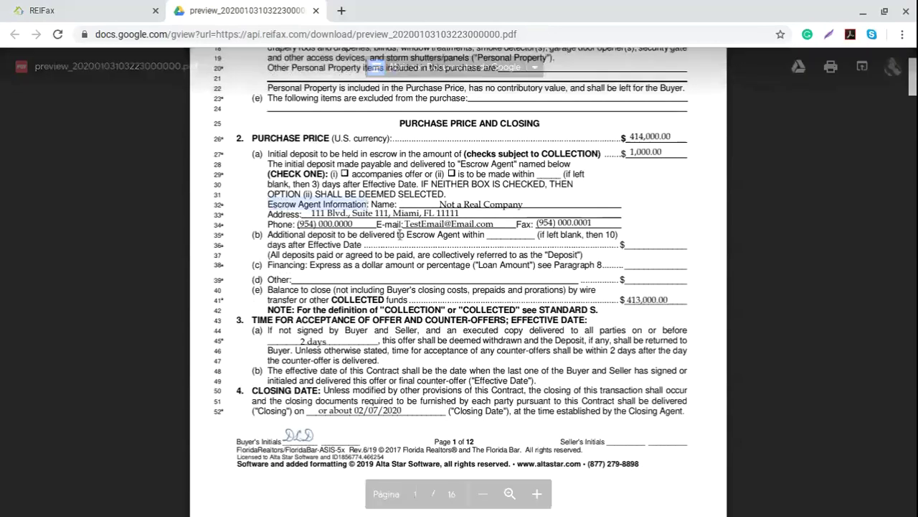
scroll(550, 231, down, 3)
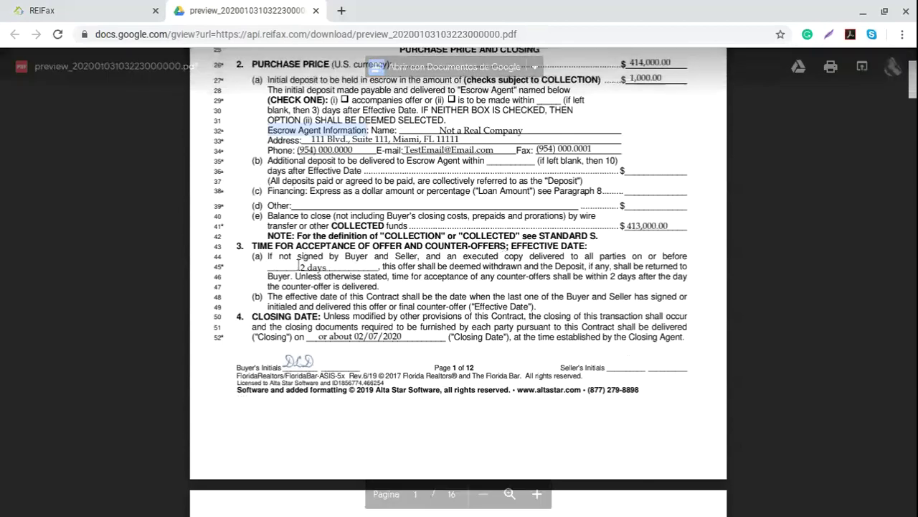
drag(299, 262, 361, 276)
click(396, 328)
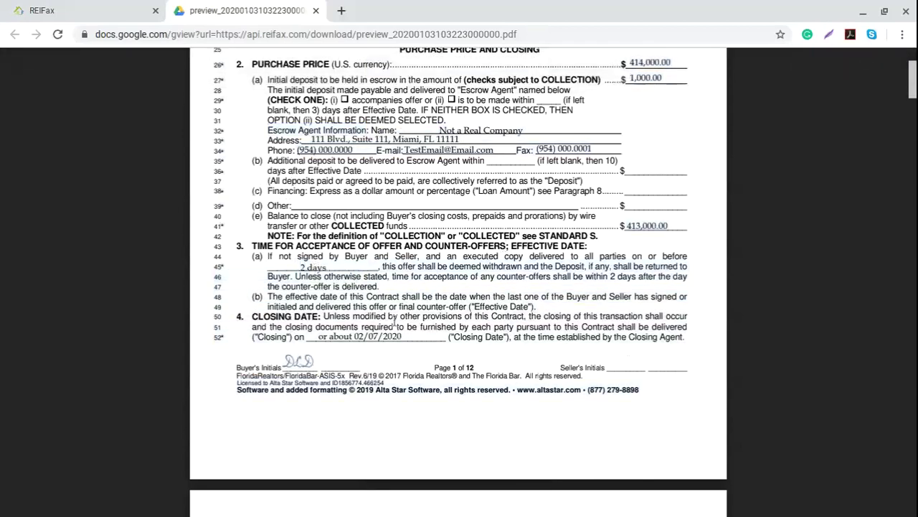
drag(282, 359, 334, 369)
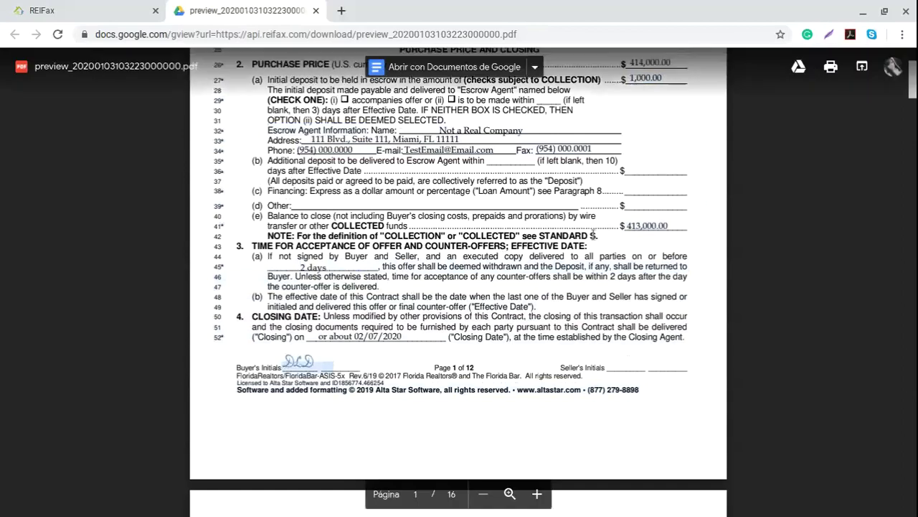
scroll(467, 288, down, 1)
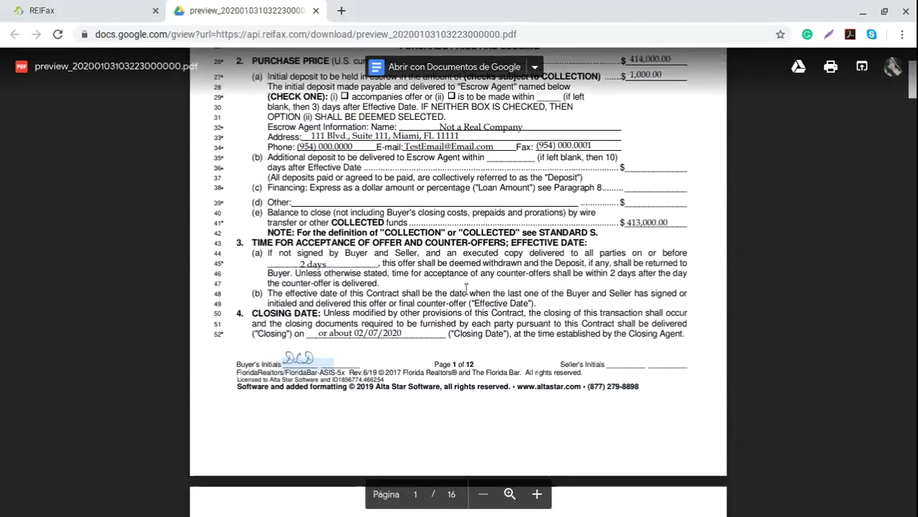
scroll(466, 289, down, 3)
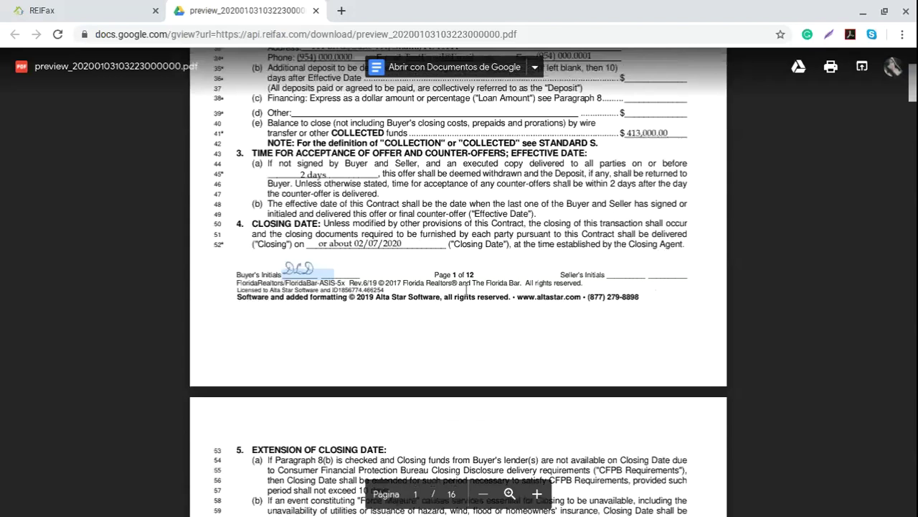
scroll(467, 288, down, 3)
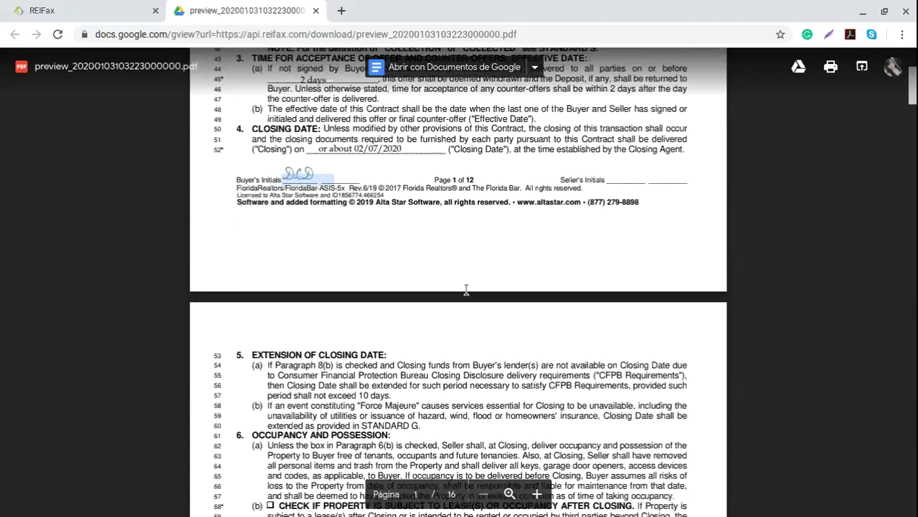
Step: Skim the remaining pages of the previewed contract and close the preview
key(End)
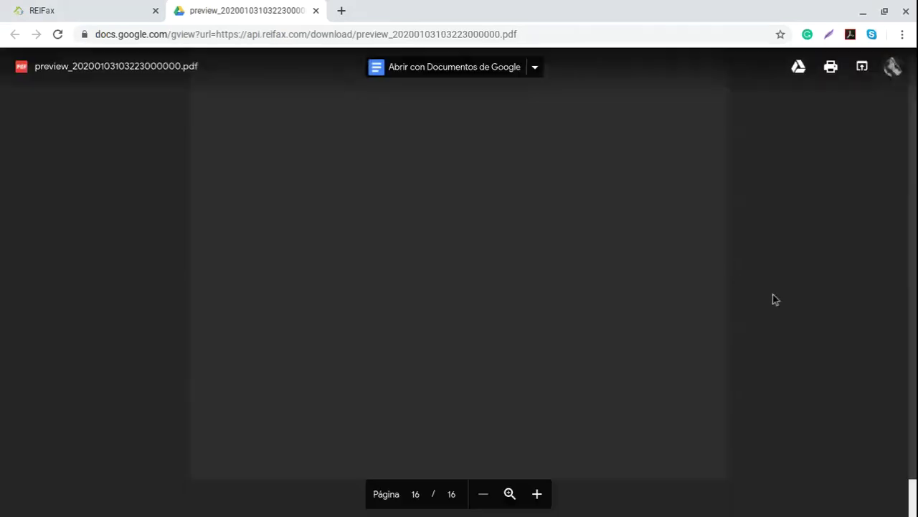
scroll(773, 294, up, 15)
scroll(763, 306, up, 10)
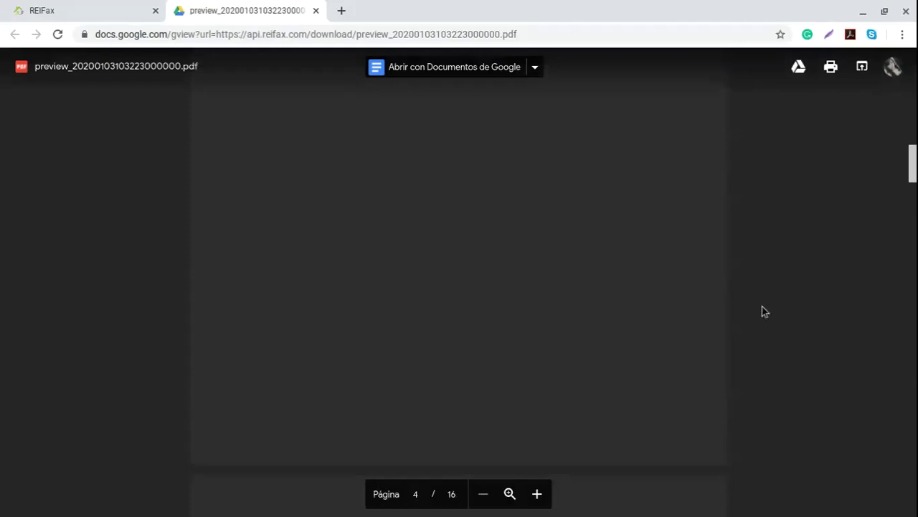
scroll(762, 311, up, 3)
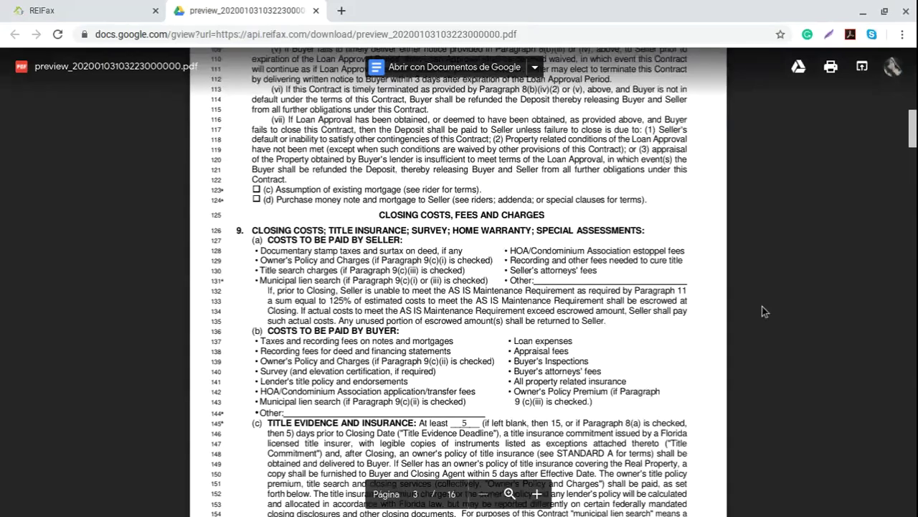
key(ctrl+w)
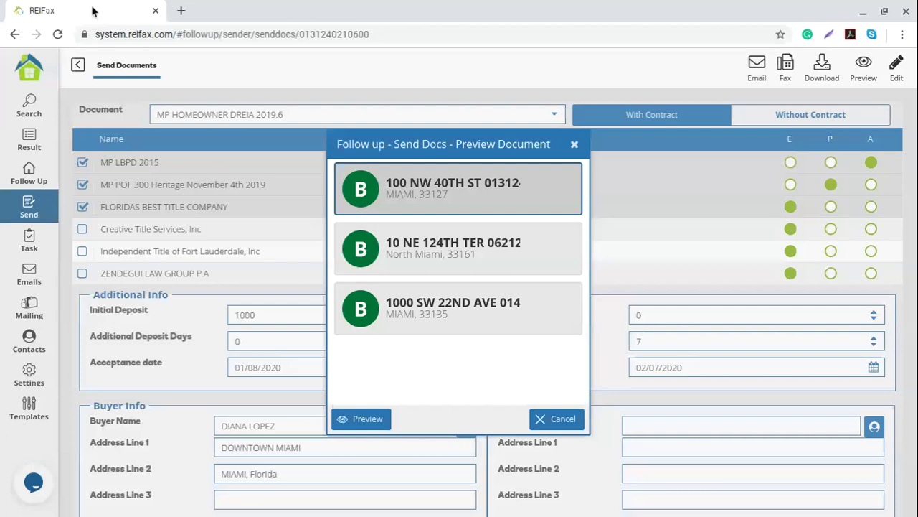
key(Escape)
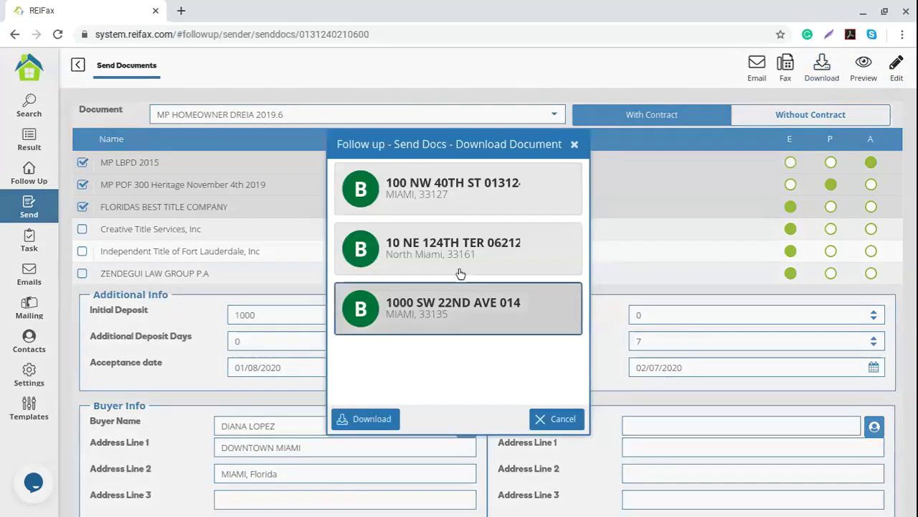
Step: Download the contract documents for the North Miami property and check the terms on the first page of the PDF
click(460, 264)
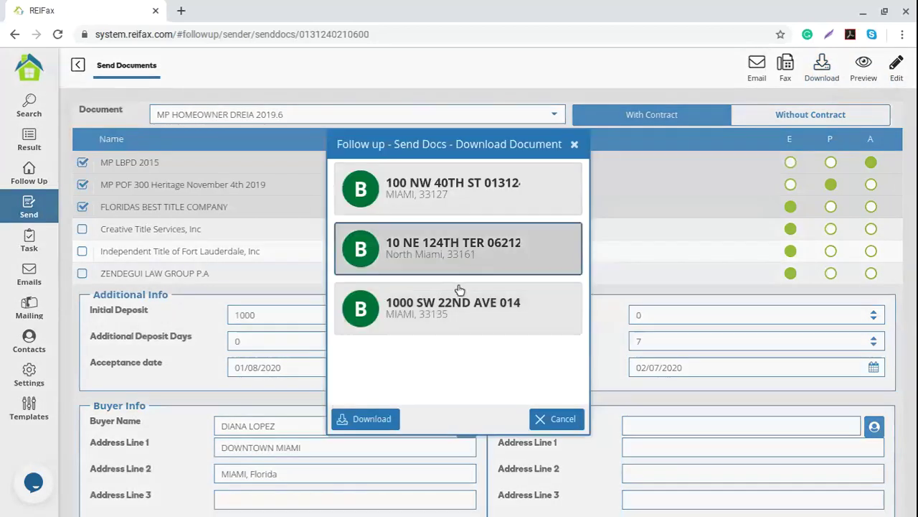
click(370, 419)
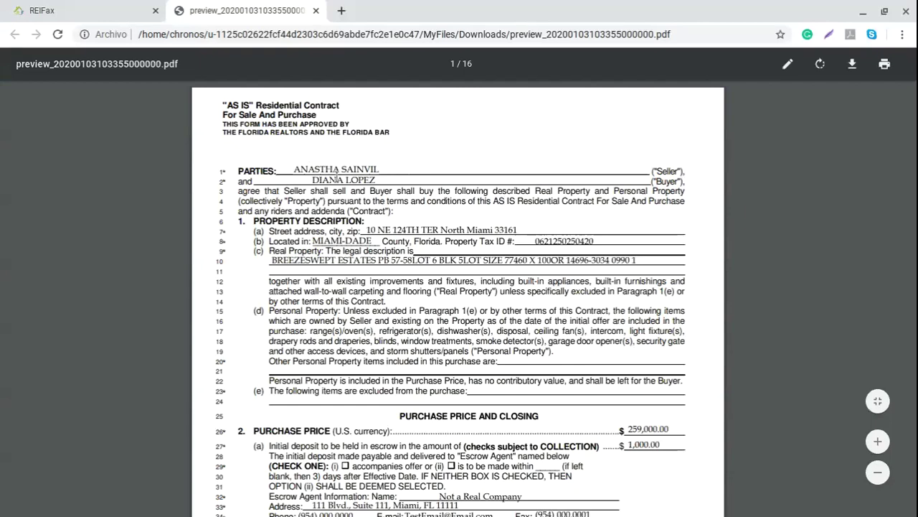
scroll(337, 178, down, 1)
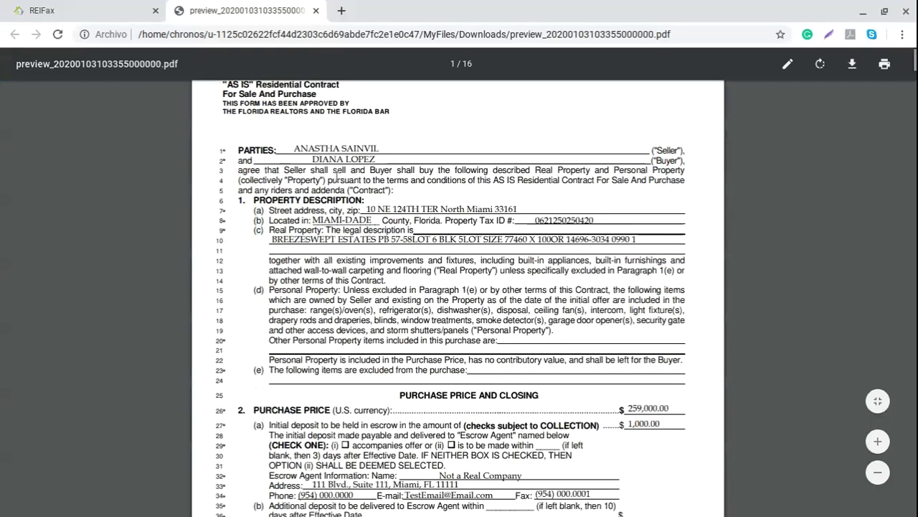
scroll(481, 253, down, 3)
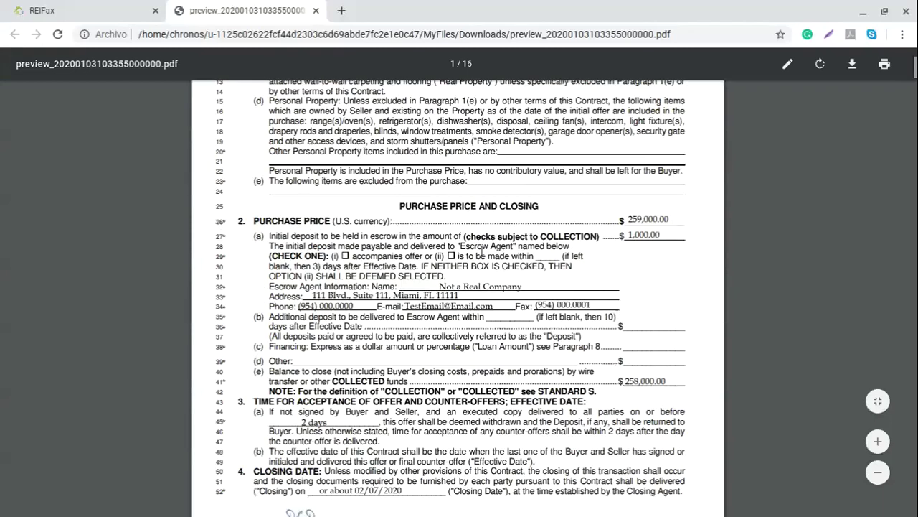
scroll(481, 253, down, 2)
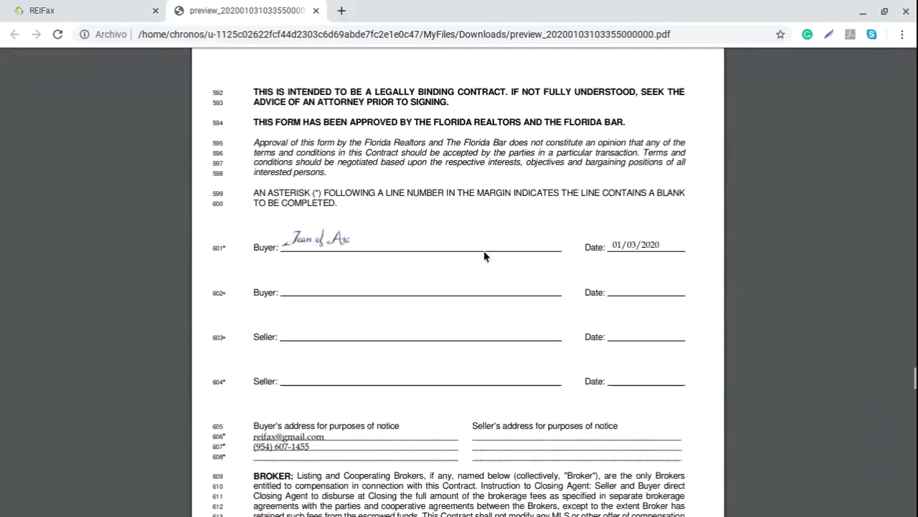
Step: Review the contract's addenda, additional terms, buyer signature and date, notice address and cooperating sales associate on pages 11 and 12
scroll(483, 256, up, 1)
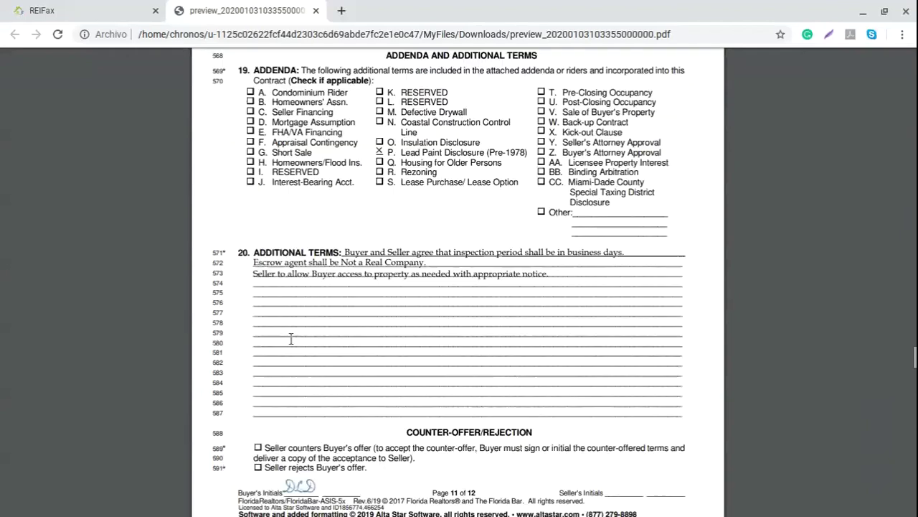
drag(386, 152, 474, 153)
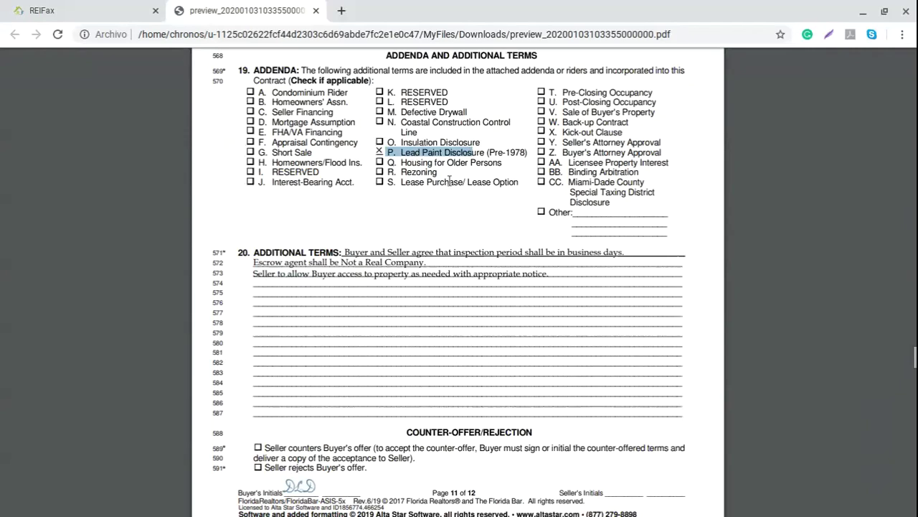
scroll(450, 184, down, 2)
scroll(450, 184, down, 1)
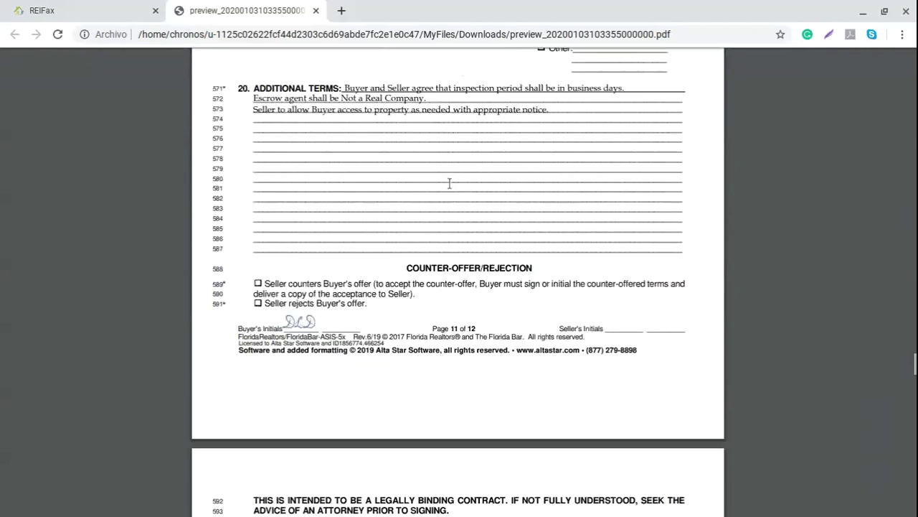
scroll(449, 184, down, 5)
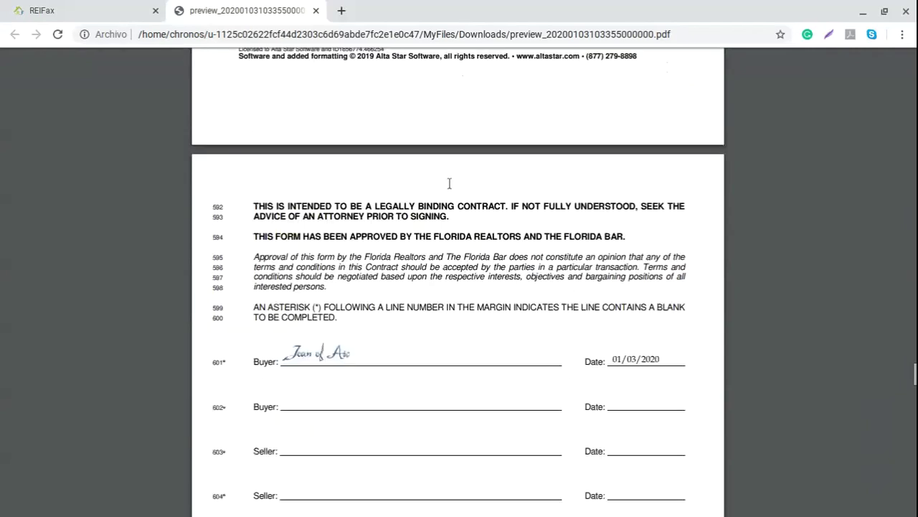
scroll(449, 184, down, 1)
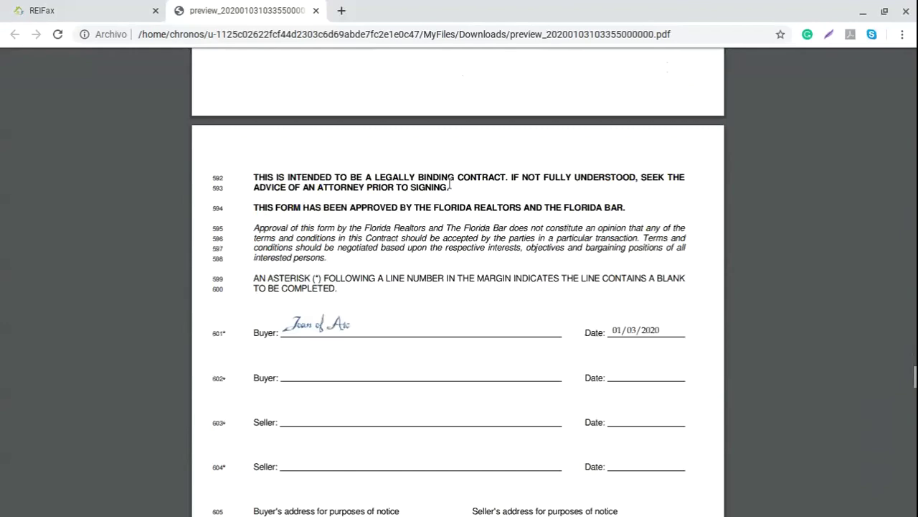
scroll(449, 184, down, 3)
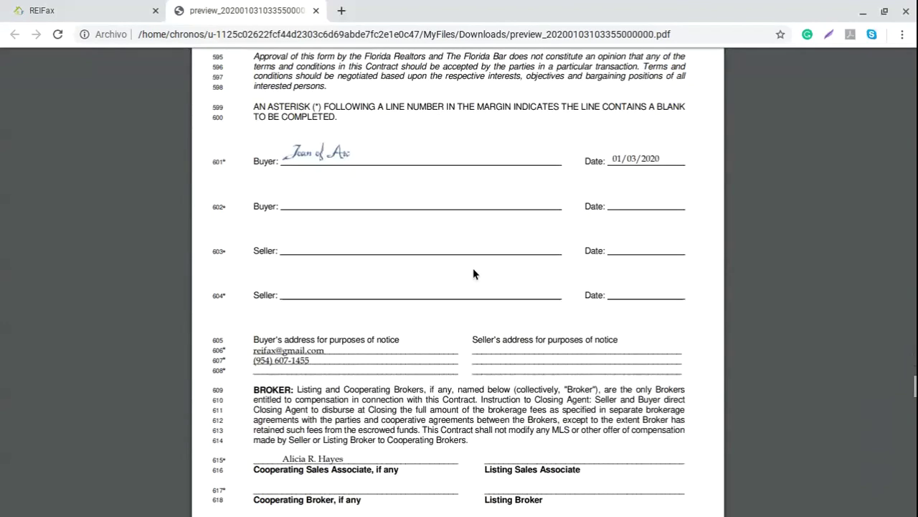
scroll(546, 278, down, 7)
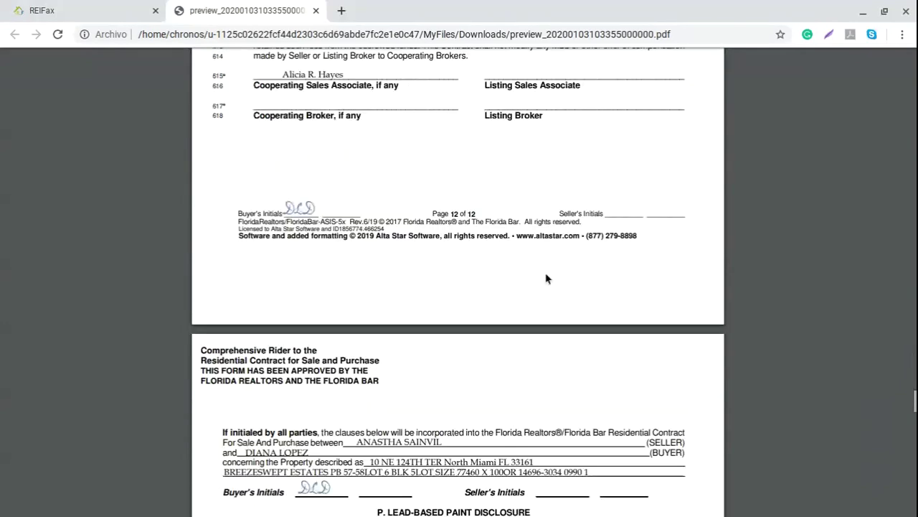
Step: Review the attached lead-based paint disclosure rider and the proof-of-funds pages that follow it
scroll(546, 278, down, 5)
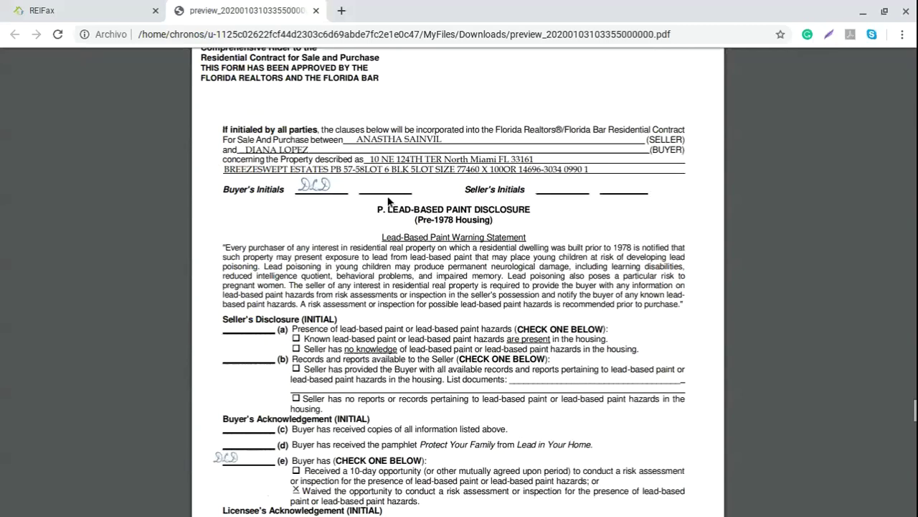
drag(388, 208, 531, 210)
scroll(546, 251, down, 1)
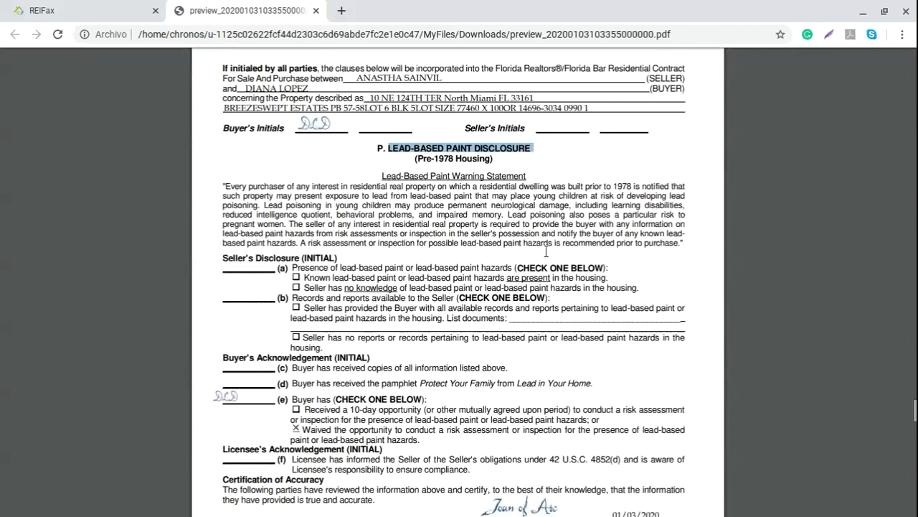
scroll(546, 251, down, 3)
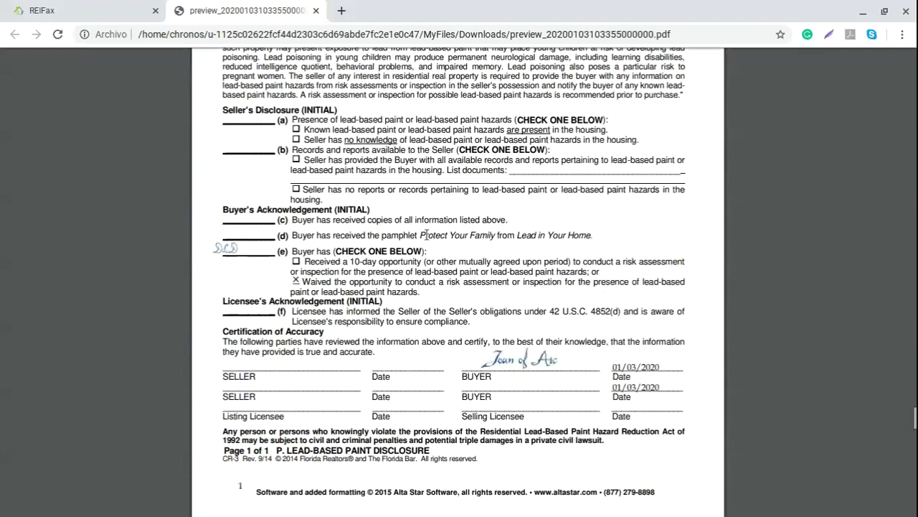
scroll(562, 302, down, 15)
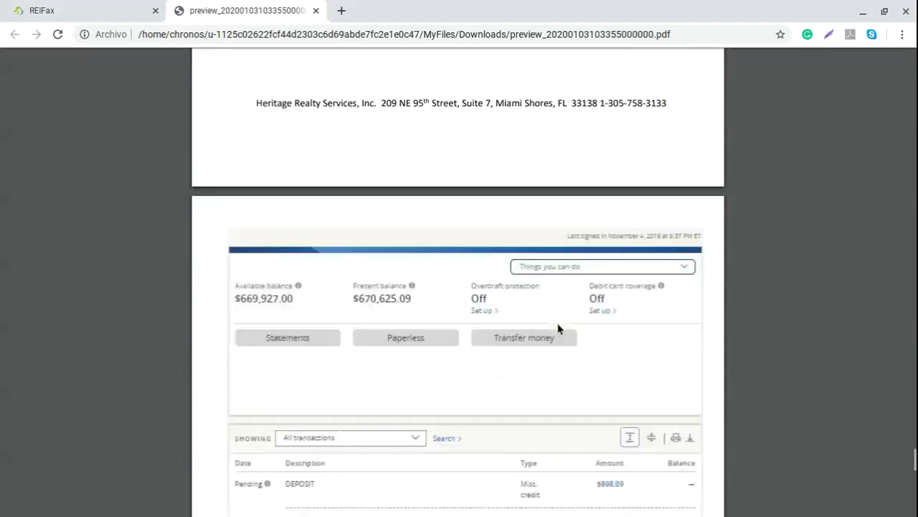
scroll(559, 329, down, 8)
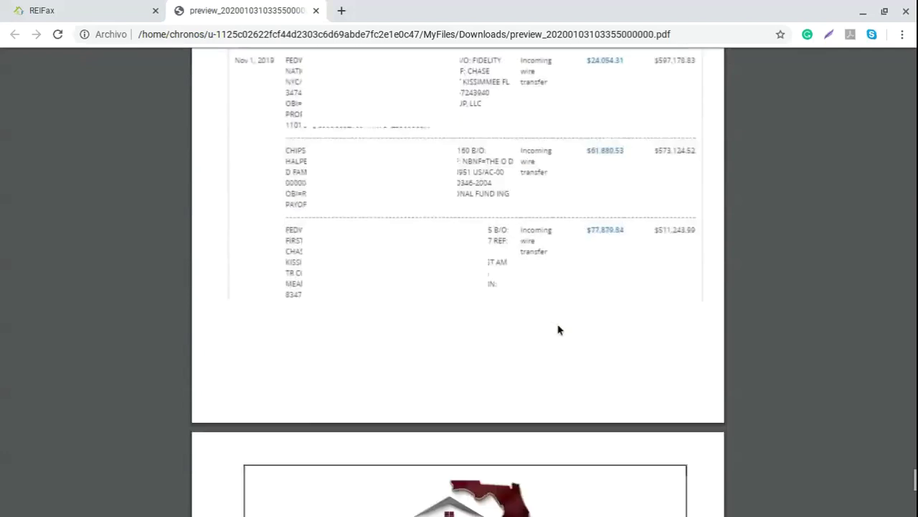
Step: Review the title company's escrow deposit letter at the end of the PDF, and close the PDF and the document download dialog
scroll(559, 329, down, 4)
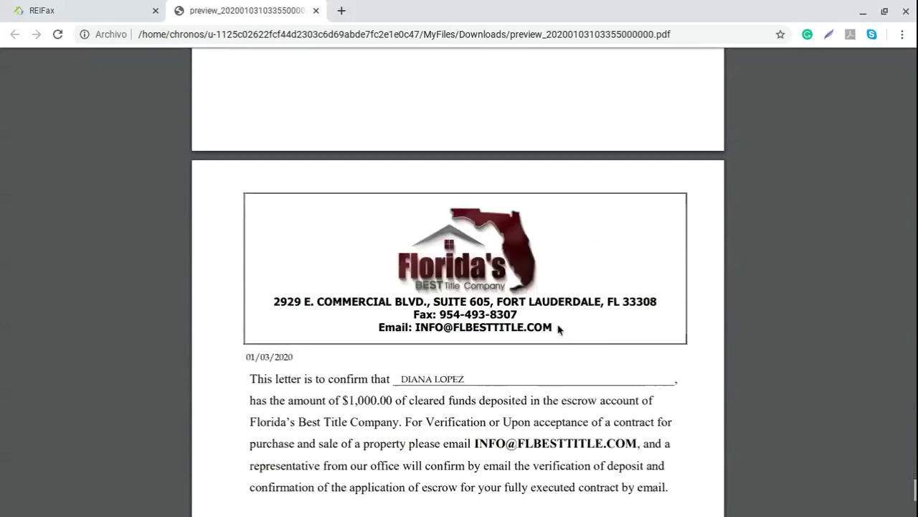
scroll(559, 328, down, 1)
scroll(559, 329, down, 5)
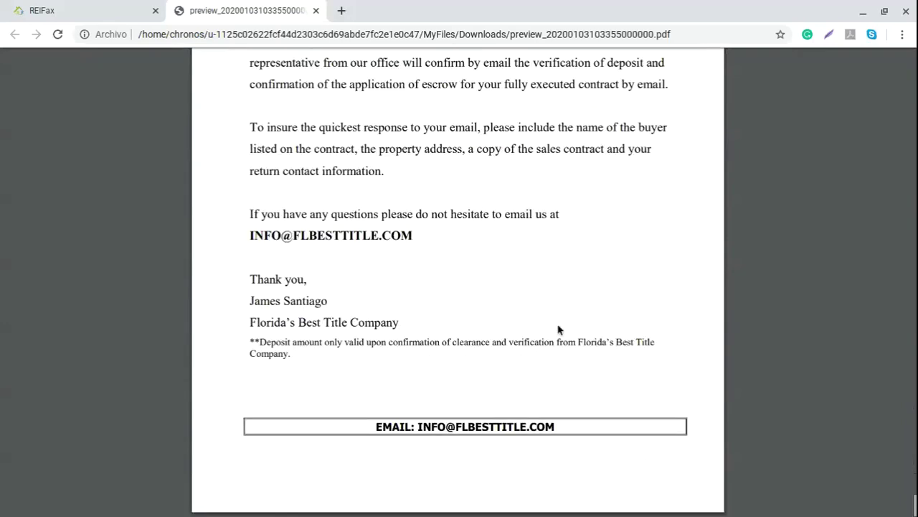
scroll(559, 329, up, 10)
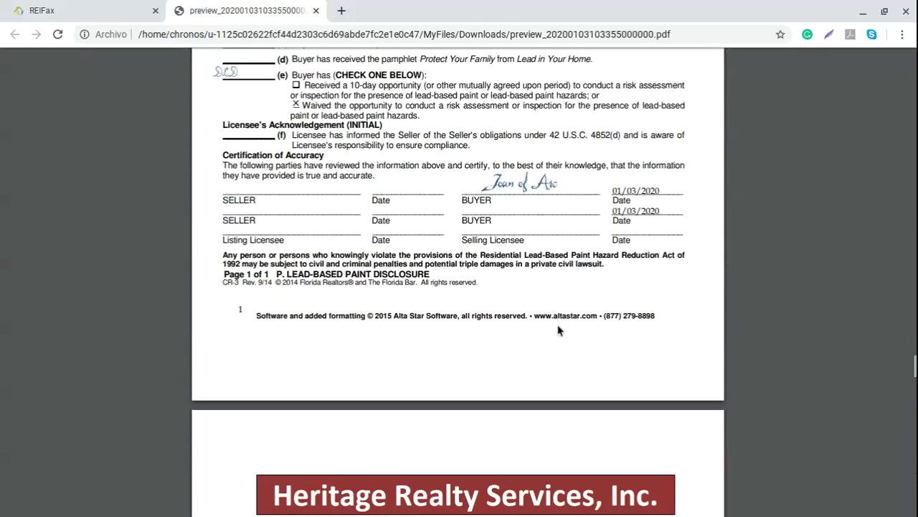
scroll(559, 329, up, 20)
click(316, 11)
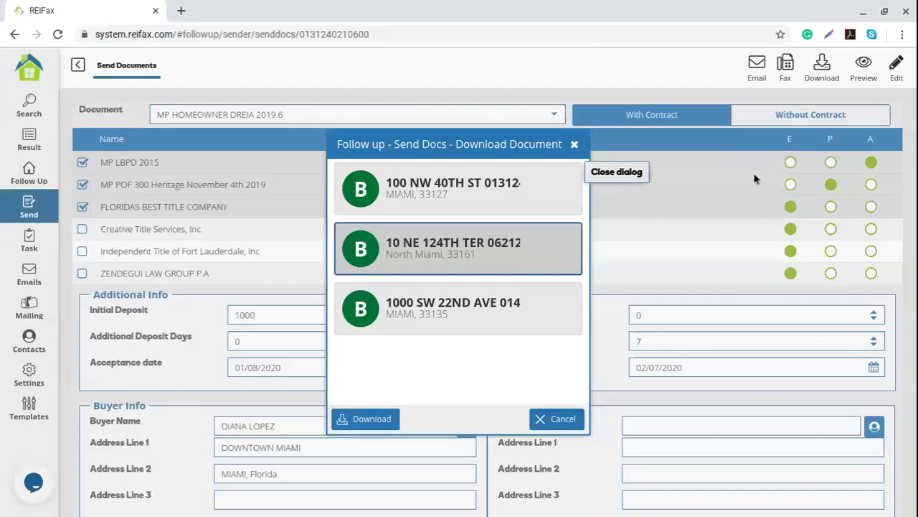
click(755, 179)
Step: Open the MP HOMEOWNER DREIA 2019.6 contract template for editing, accept overwriting the base template, and save its details
click(896, 65)
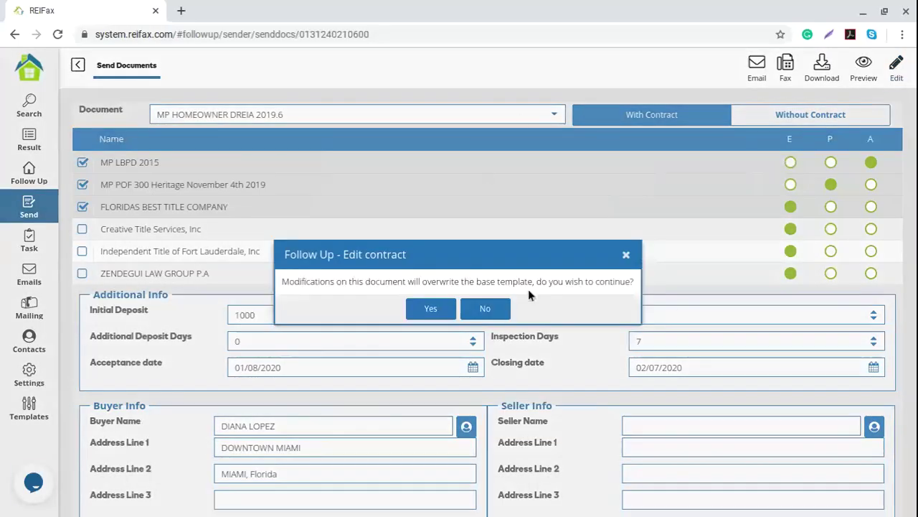
drag(282, 281, 637, 284)
click(637, 284)
click(433, 310)
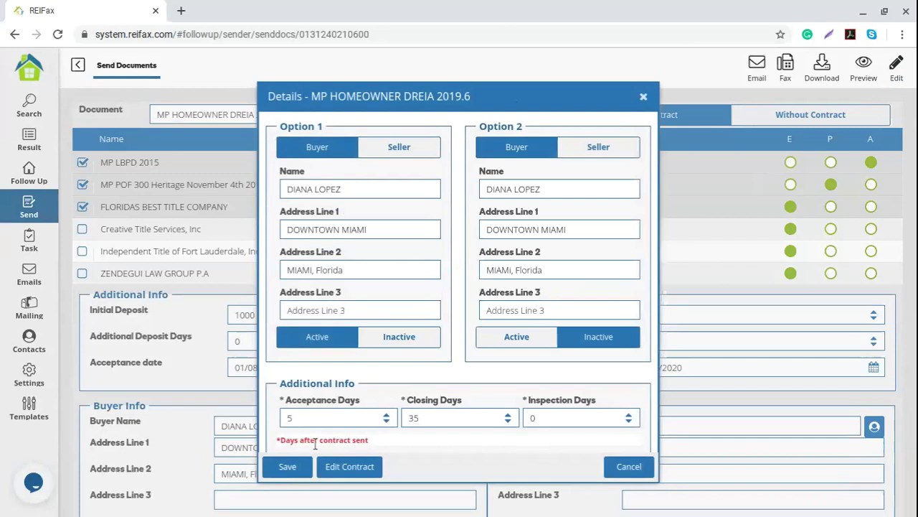
click(281, 466)
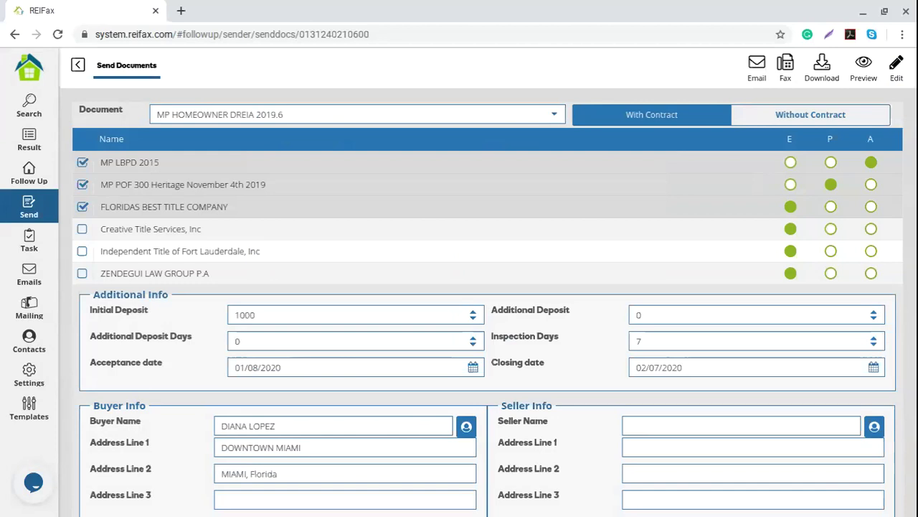
Step: Move the Assignability check mark on page 2 of the contract template to "may assign and thereby be released" and close the editor and details
click(430, 308)
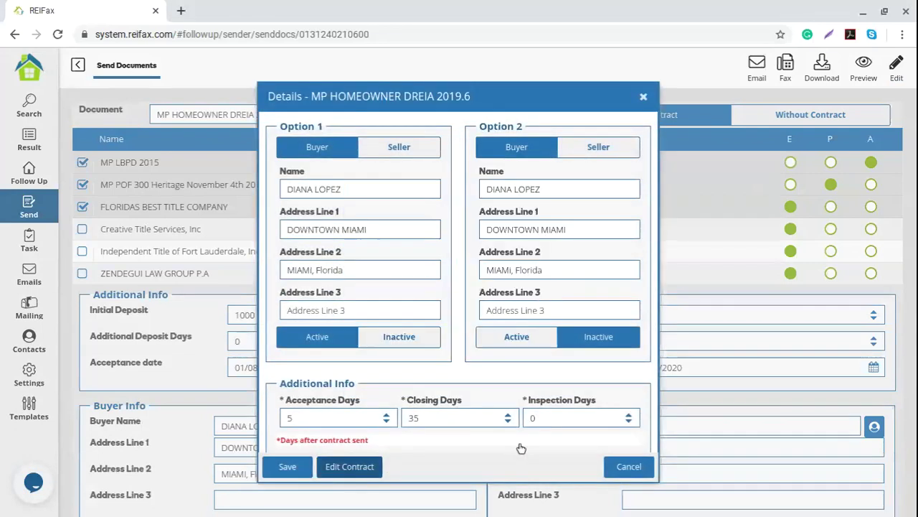
click(350, 466)
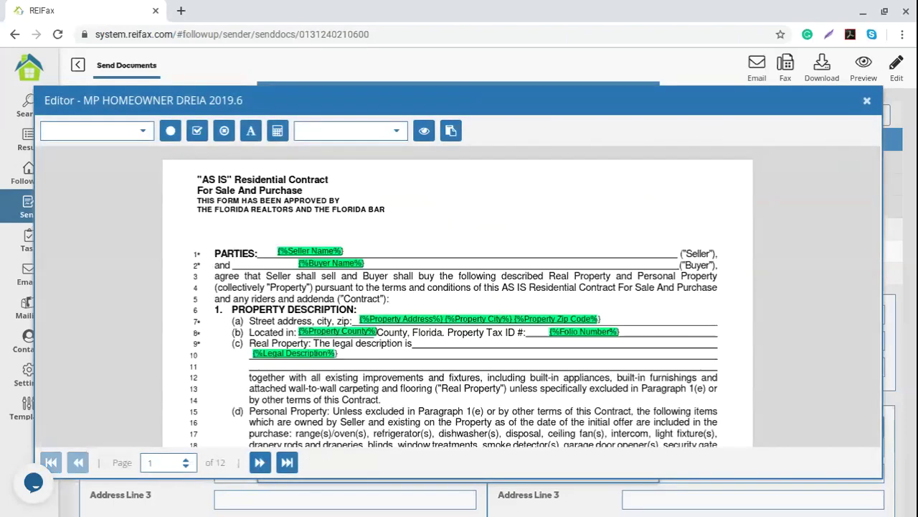
click(259, 463)
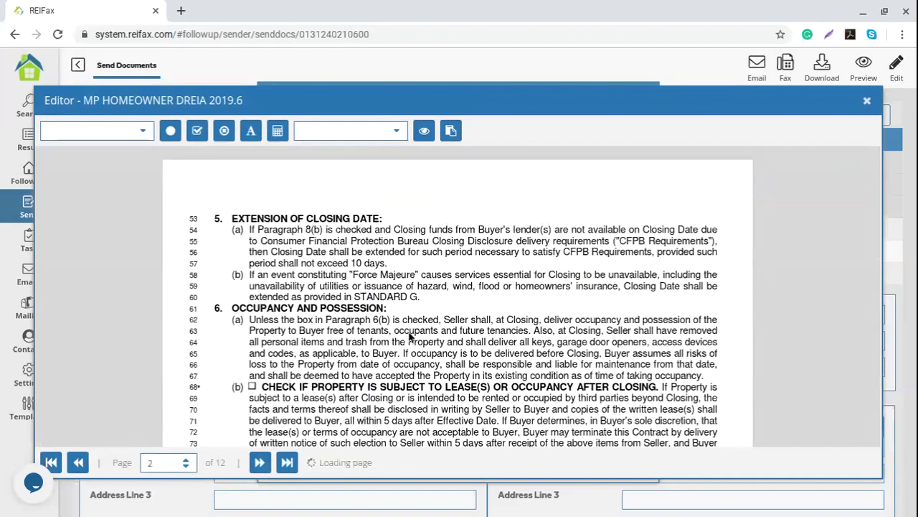
scroll(411, 338, down, 2)
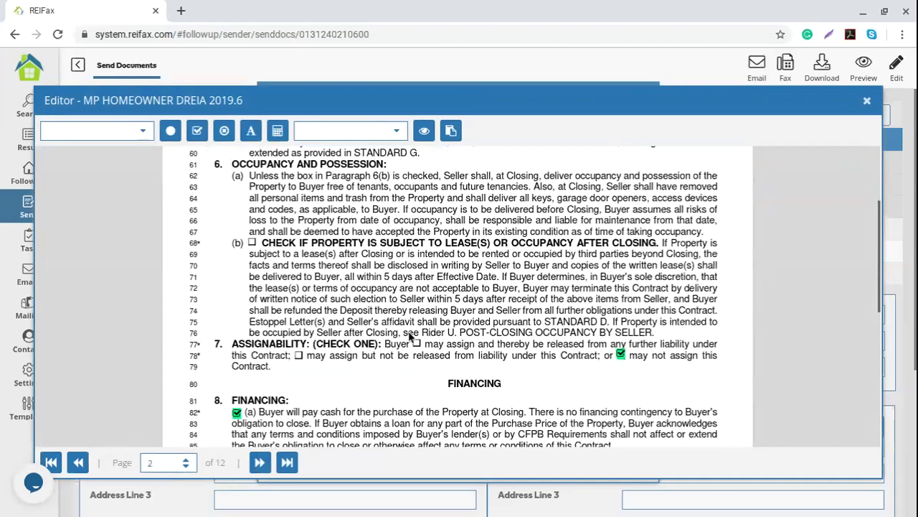
scroll(594, 308, down, 1)
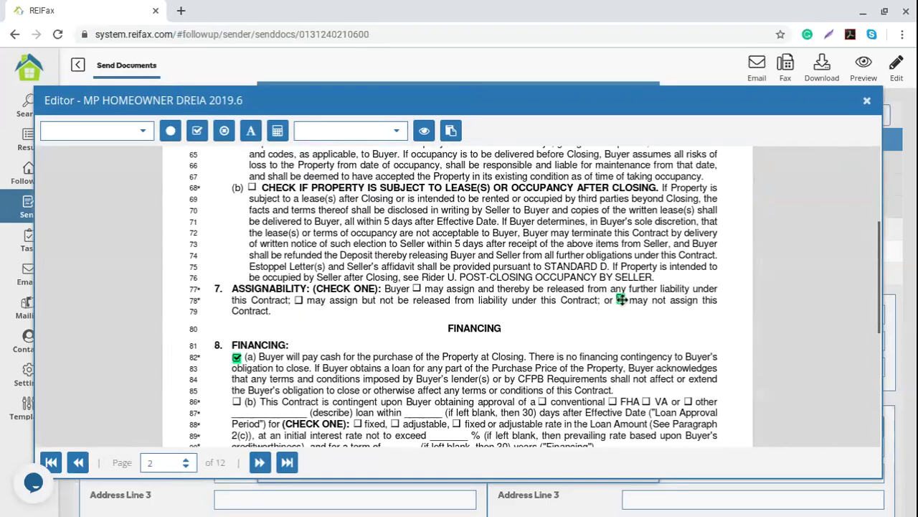
drag(622, 299, 416, 288)
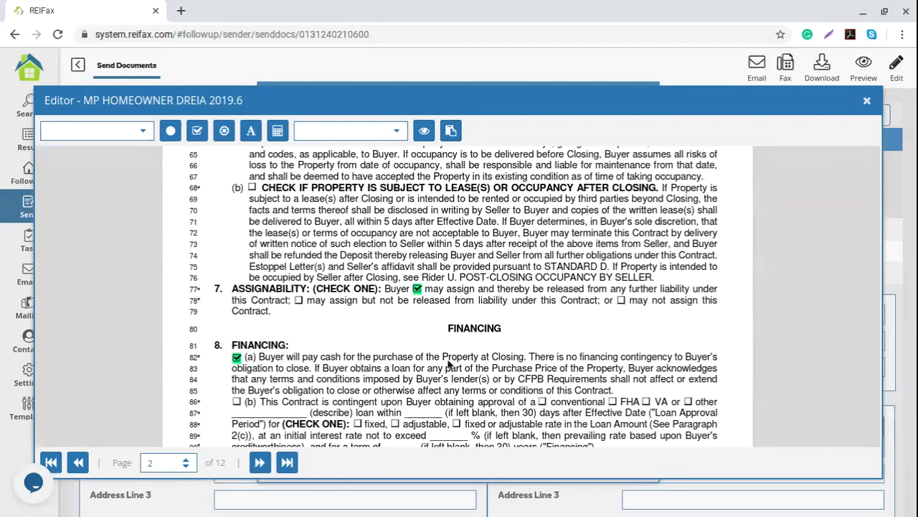
click(866, 106)
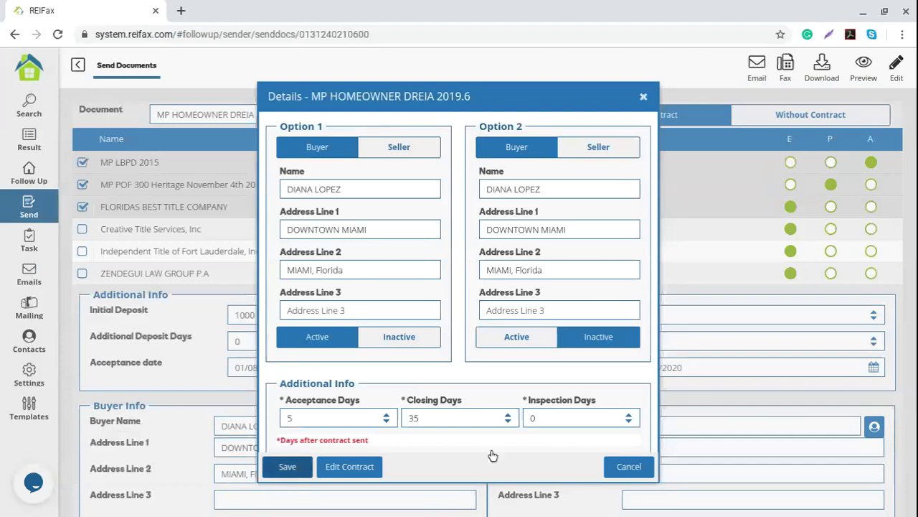
key(Escape)
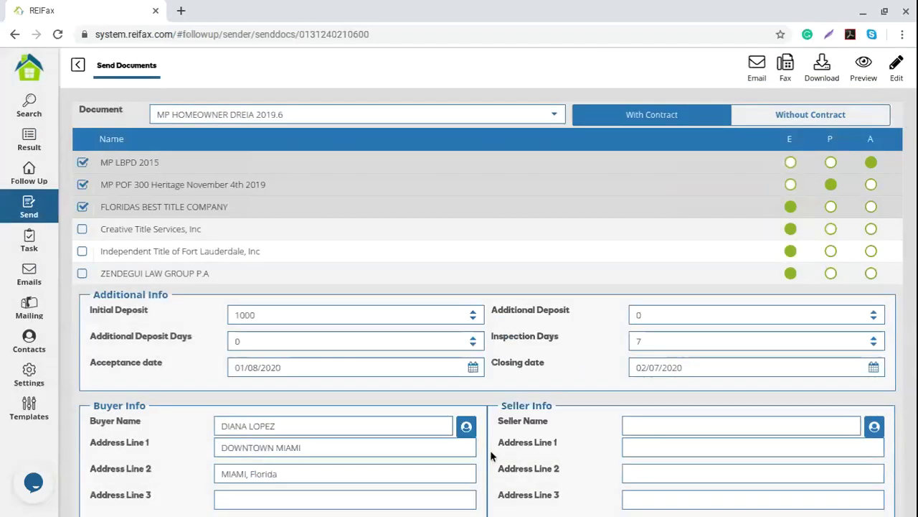
Step: Examine the available templates and the message text in the email for sending the documents, and close it without sending
click(756, 66)
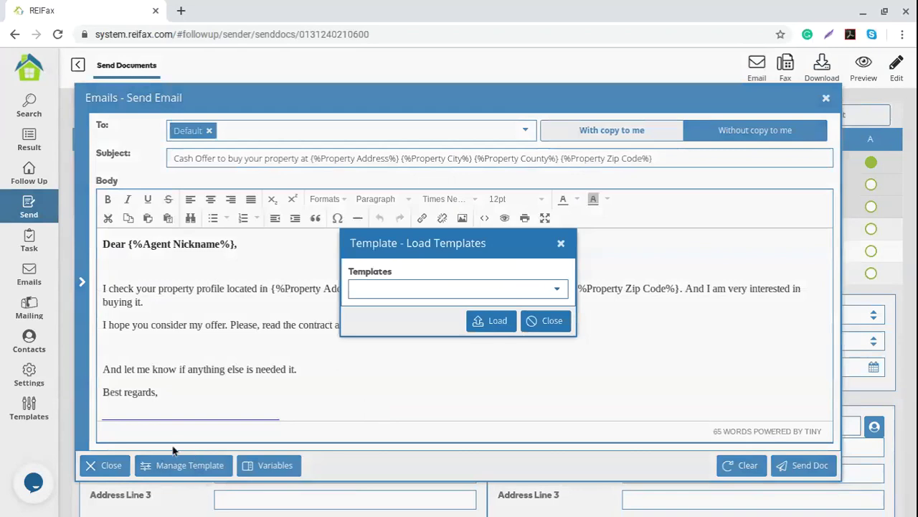
click(555, 289)
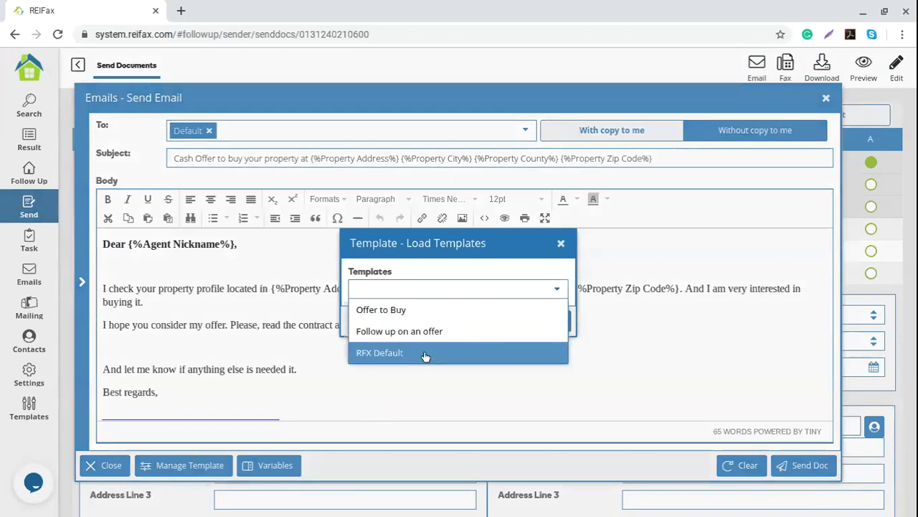
click(466, 269)
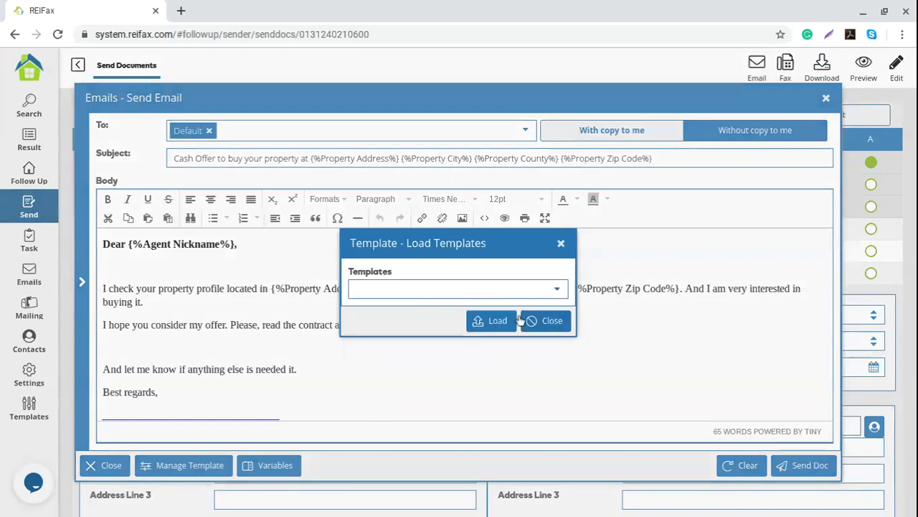
click(562, 246)
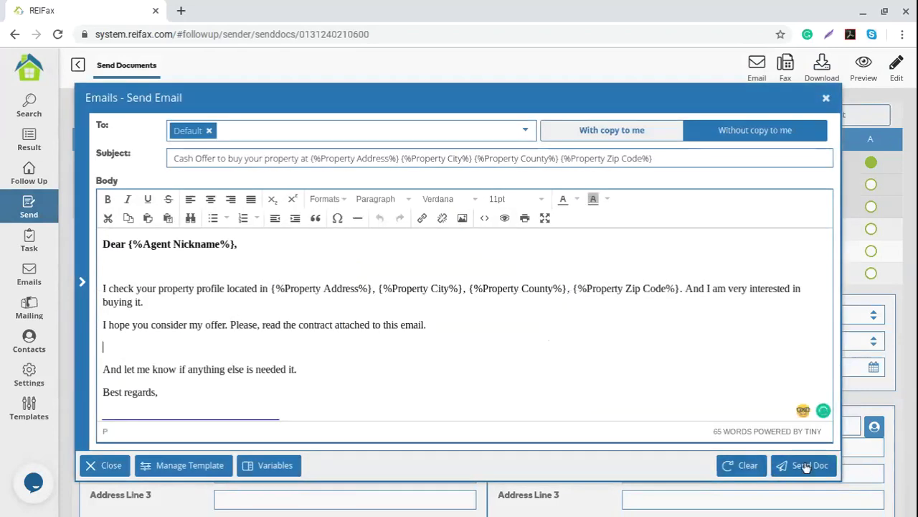
scroll(373, 329, down, 5)
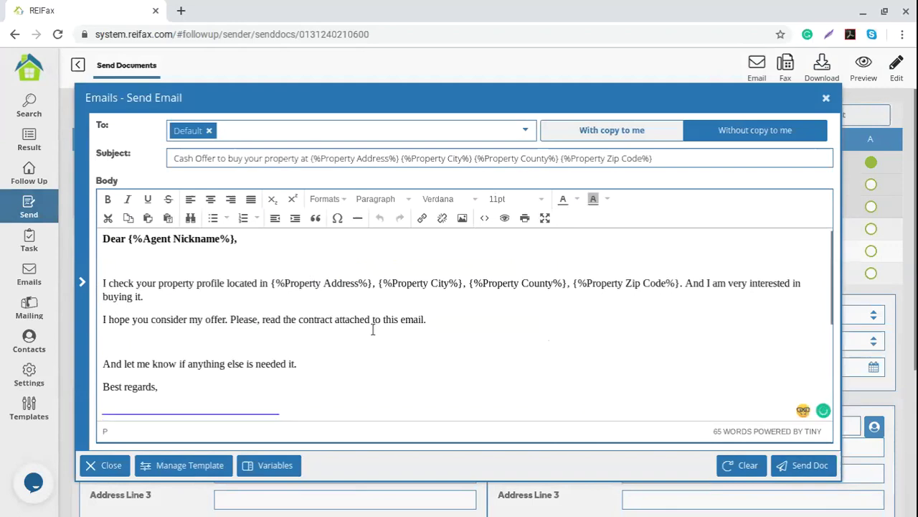
scroll(373, 329, up, 5)
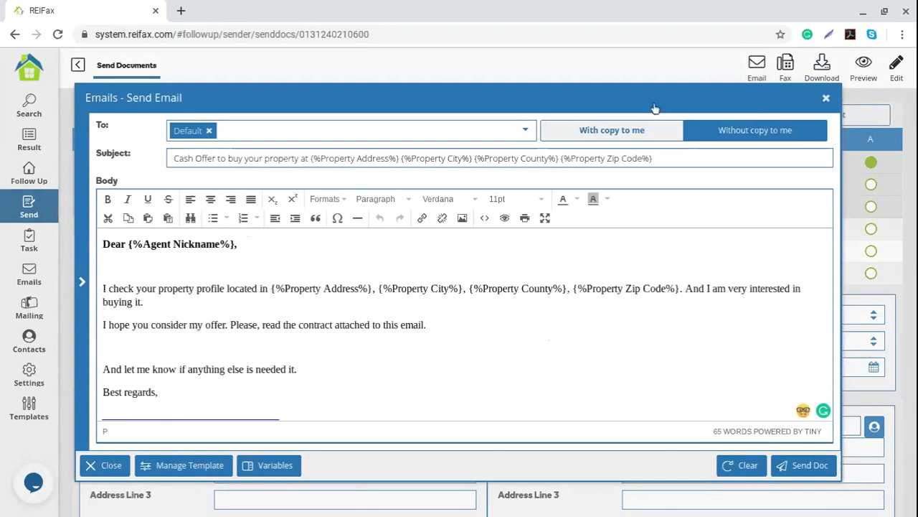
key(Escape)
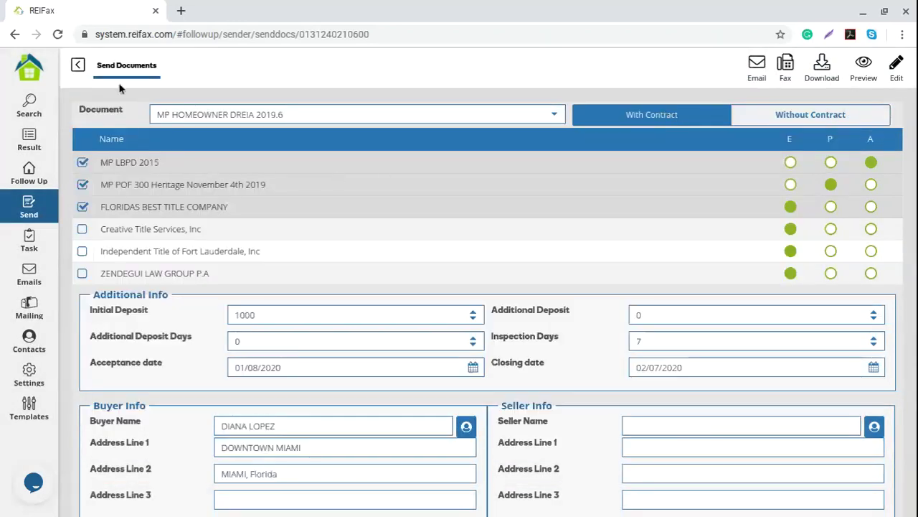
Step: Return to the list of followed properties and open a new email for the three selected properties
click(78, 64)
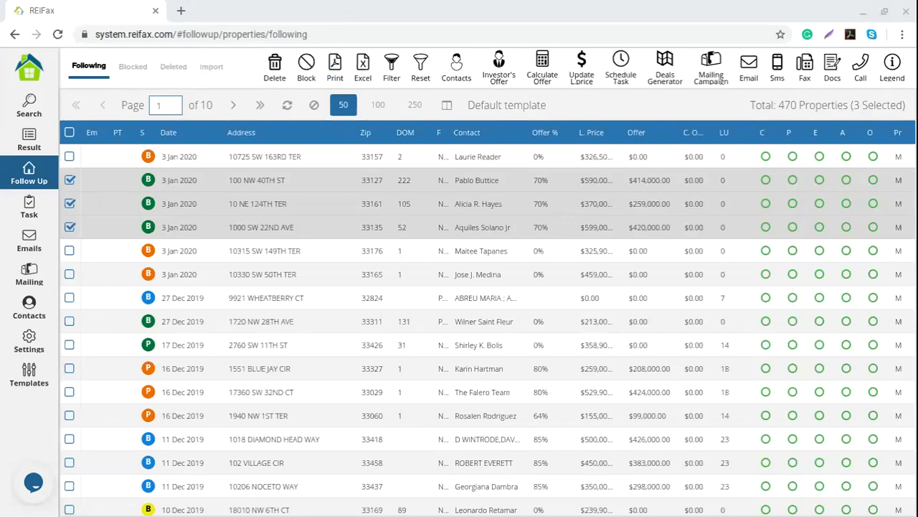
click(560, 338)
click(700, 103)
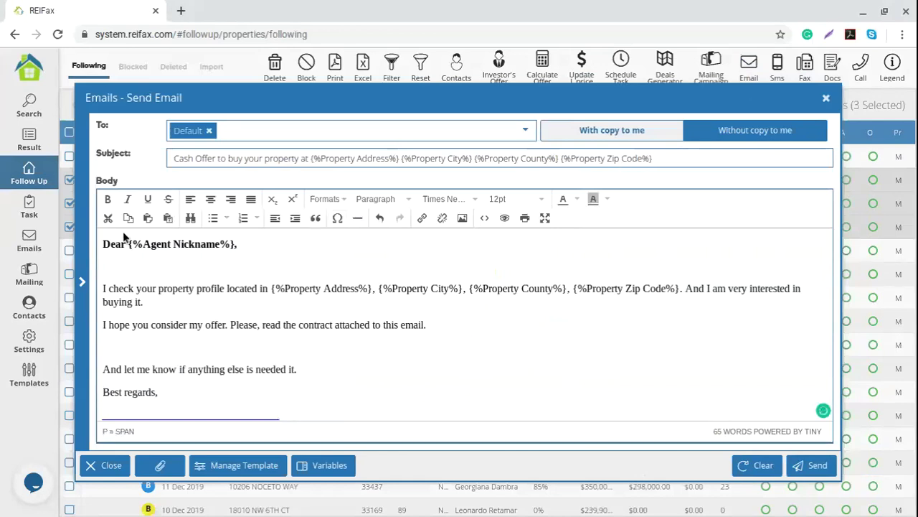
Step: Delete the sentence "Please, read the contract attached to this email." from the email body
drag(431, 324, 228, 325)
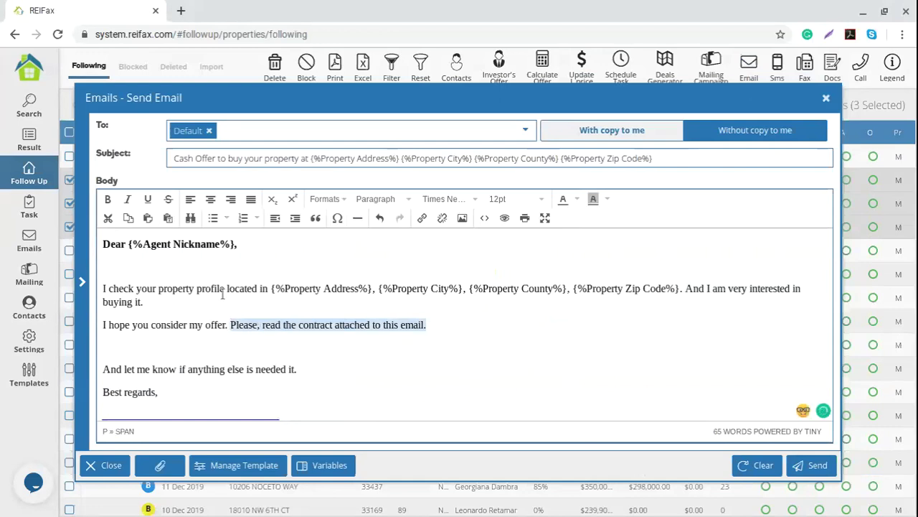
key(BackSpace)
click(426, 347)
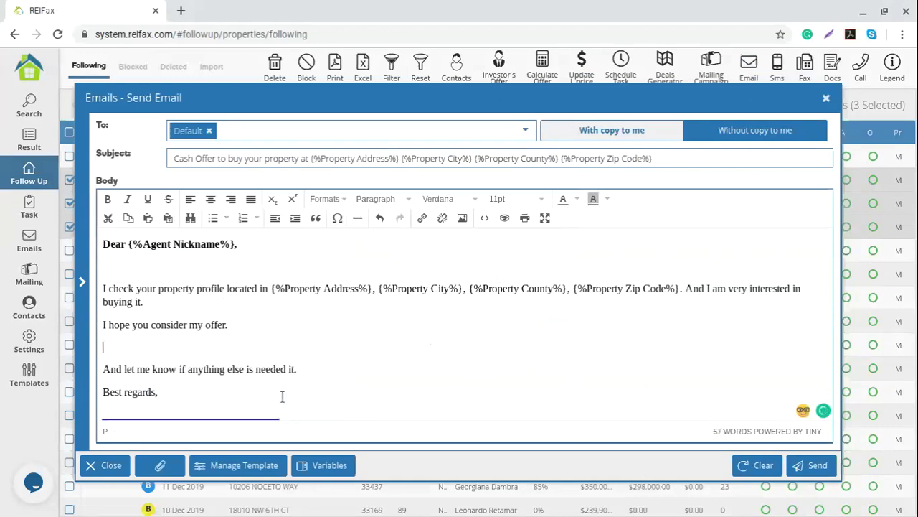
Step: Load the "Follow up on an offer" template into the email
click(230, 464)
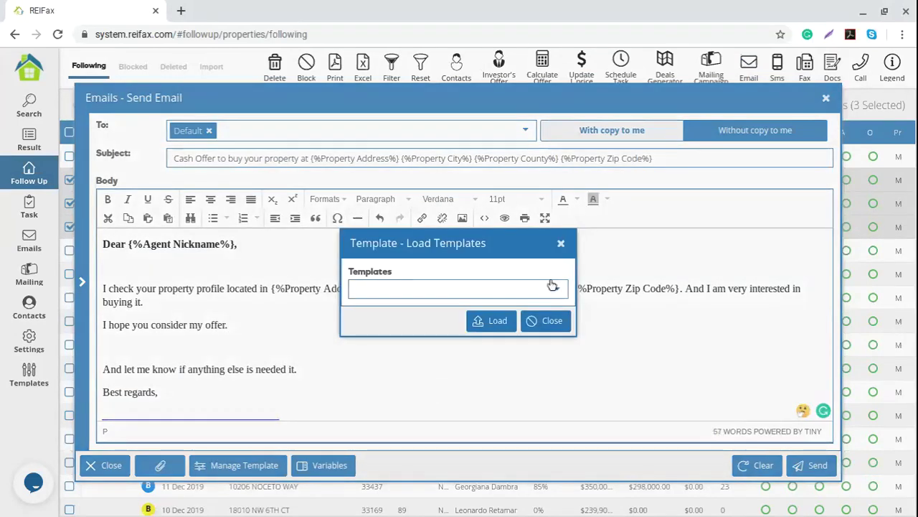
click(549, 287)
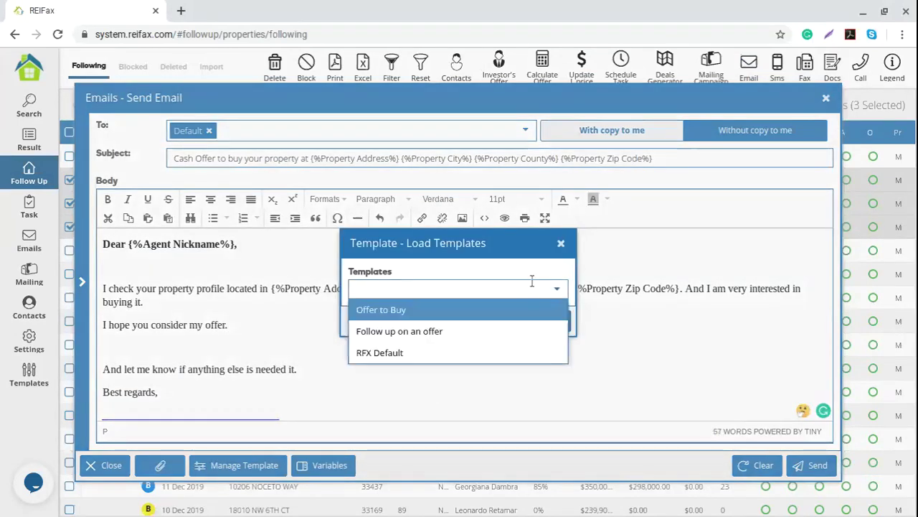
click(386, 337)
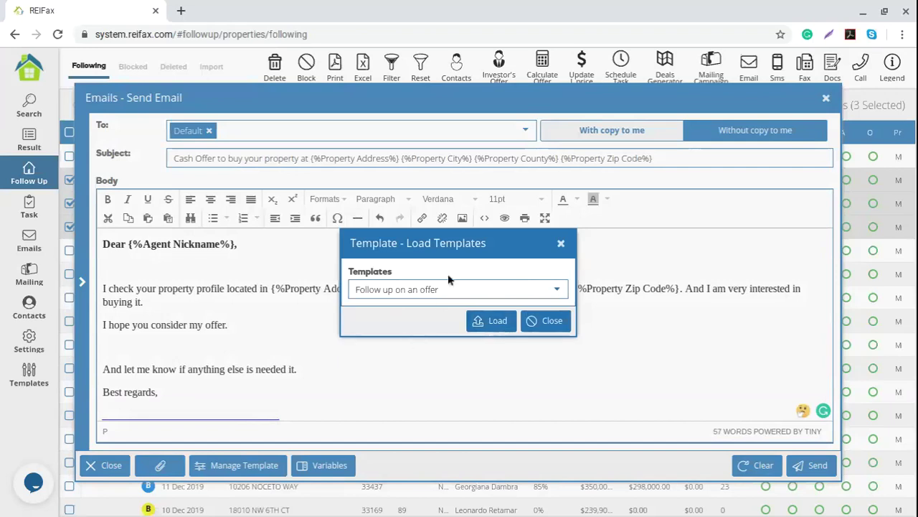
click(475, 324)
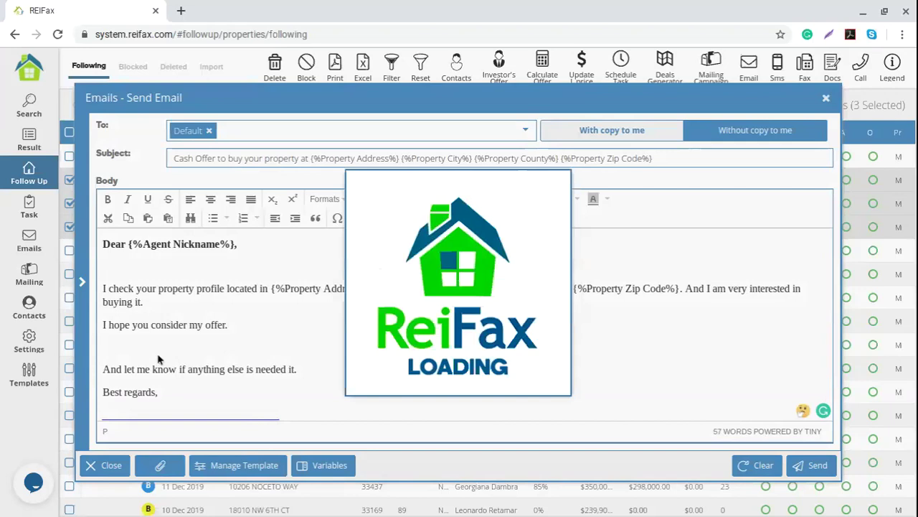
Step: Check the follow-up email's subject and body, attach preview_20200103103355000000.pdf, and close the email without sending it
drag(174, 158, 771, 157)
click(122, 245)
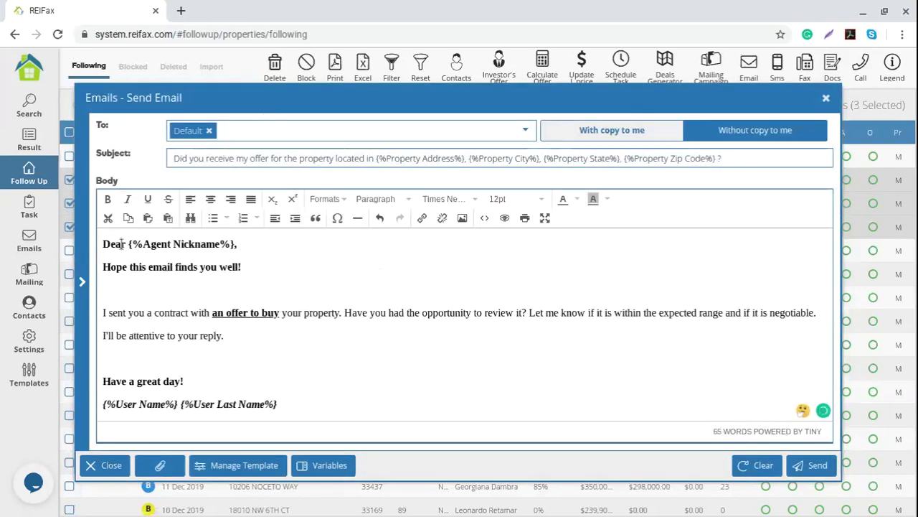
click(343, 359)
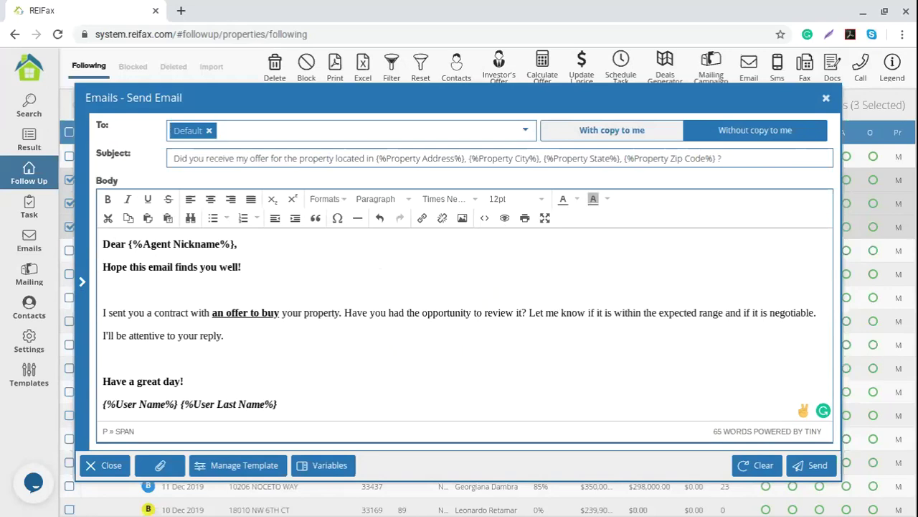
click(161, 467)
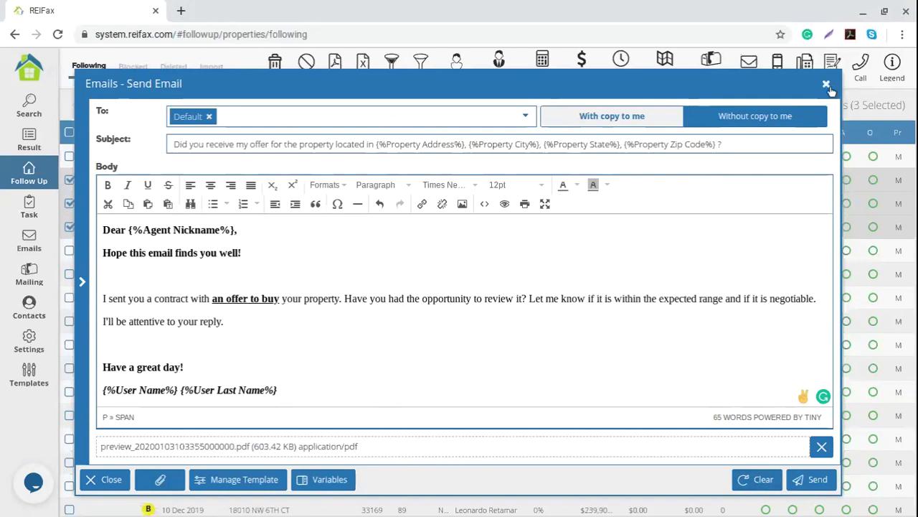
click(543, 63)
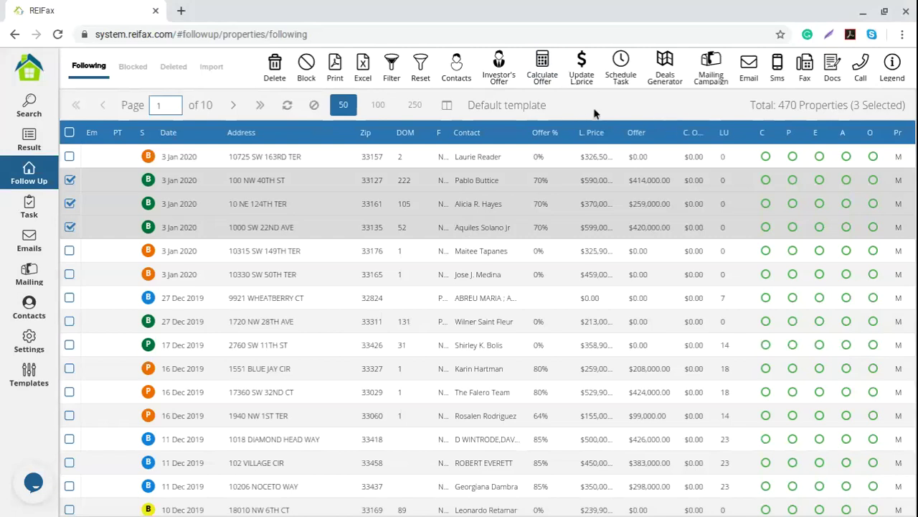
Step: Open the contacts assigned to the first selected property and view the agent's email and phone details
click(479, 271)
click(502, 250)
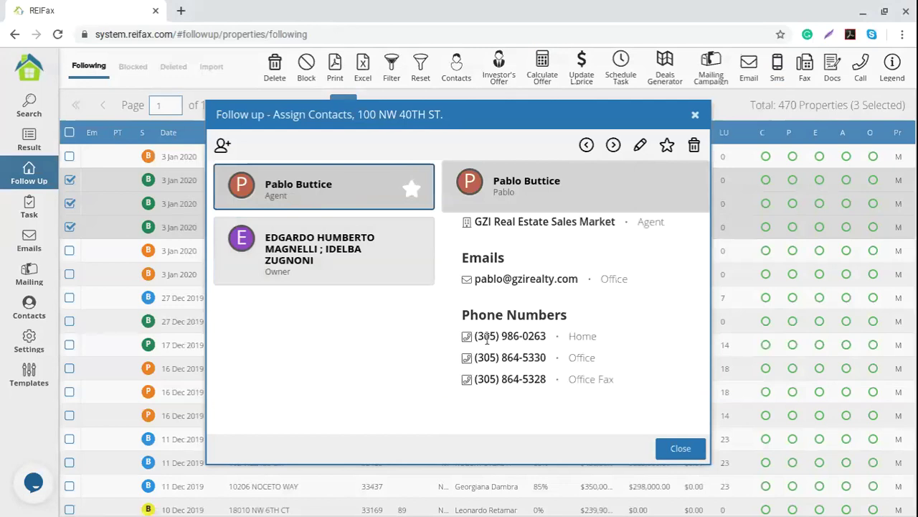
Step: Review the agent's email address and the home, office and office fax numbers in the contact details
drag(482, 278, 584, 282)
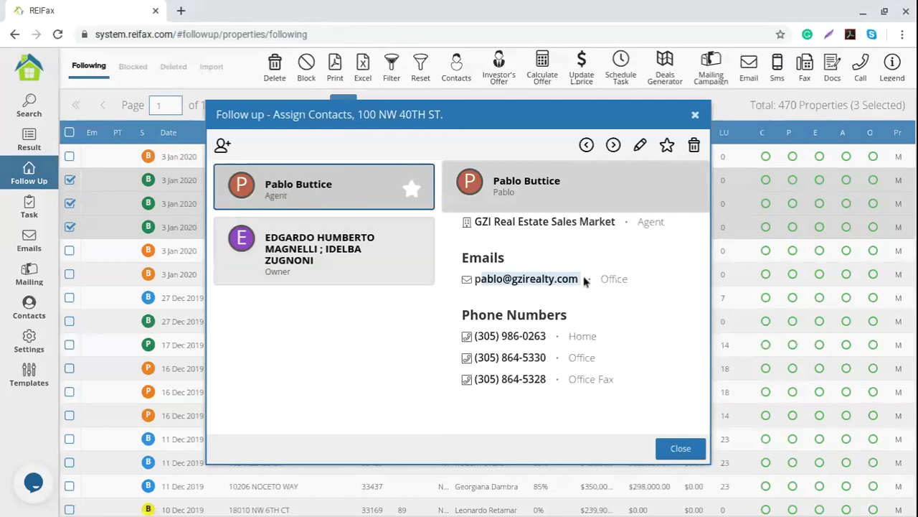
drag(481, 336, 634, 388)
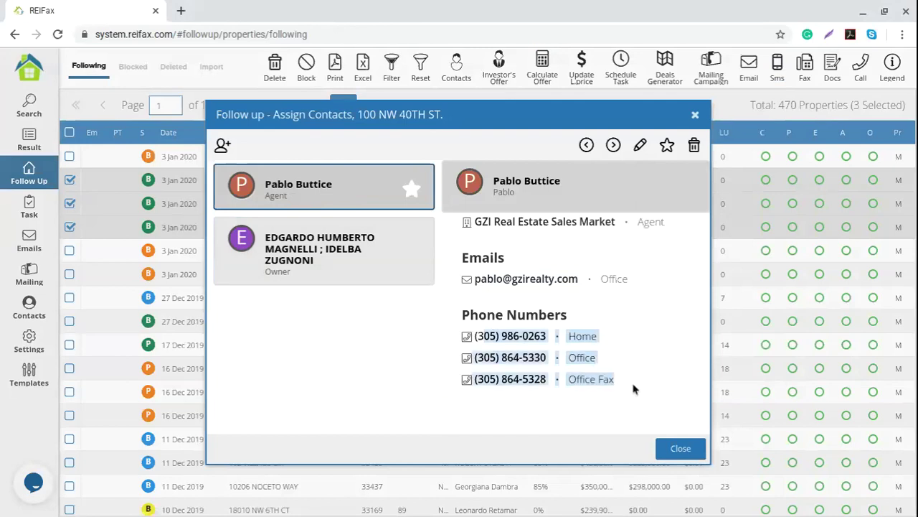
click(639, 375)
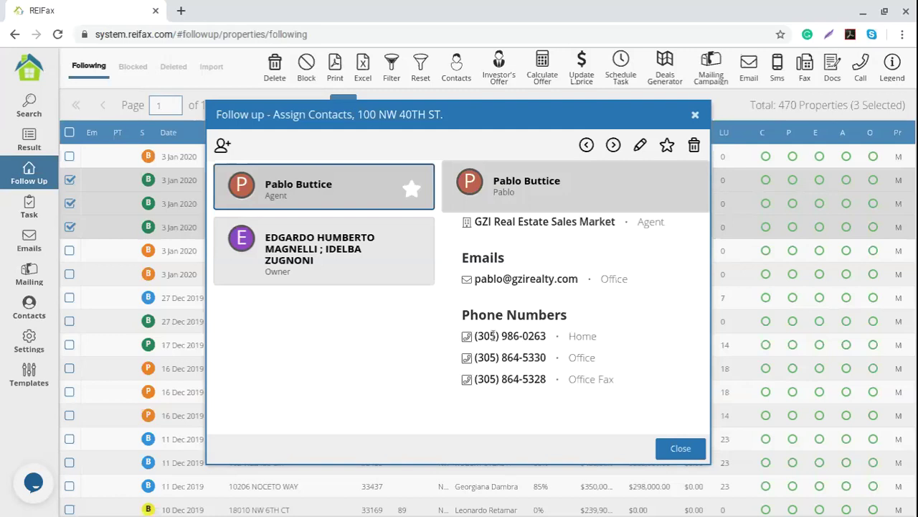
drag(477, 336, 547, 335)
drag(476, 357, 549, 357)
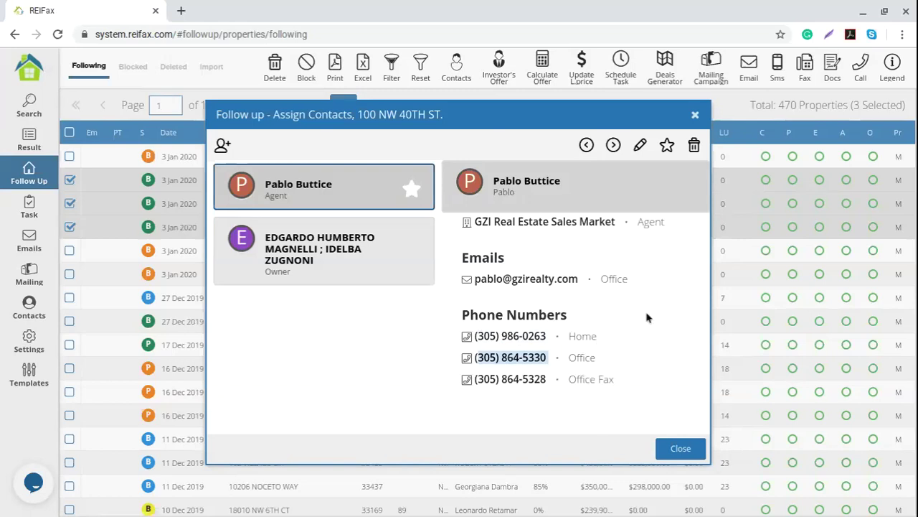
Step: Change the agent's home phone number to the type Cell, save the contact and close the assigned contacts
click(641, 146)
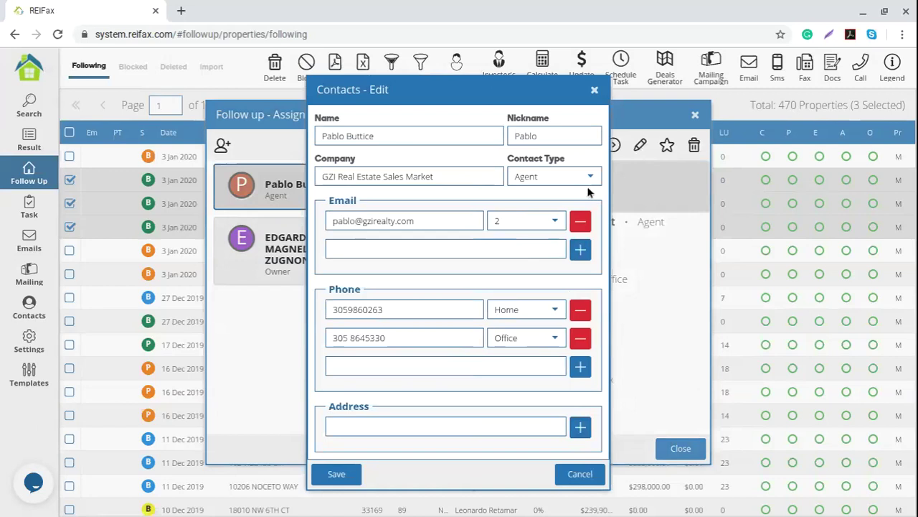
click(554, 316)
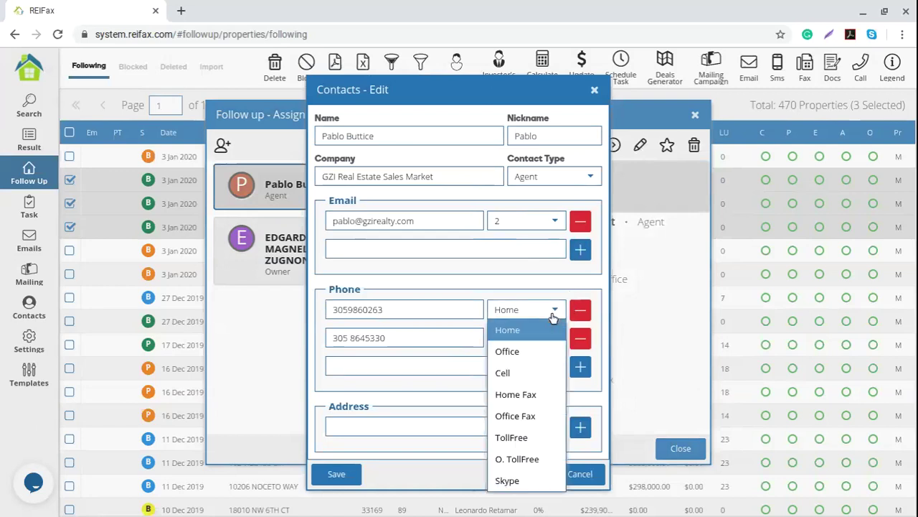
click(513, 377)
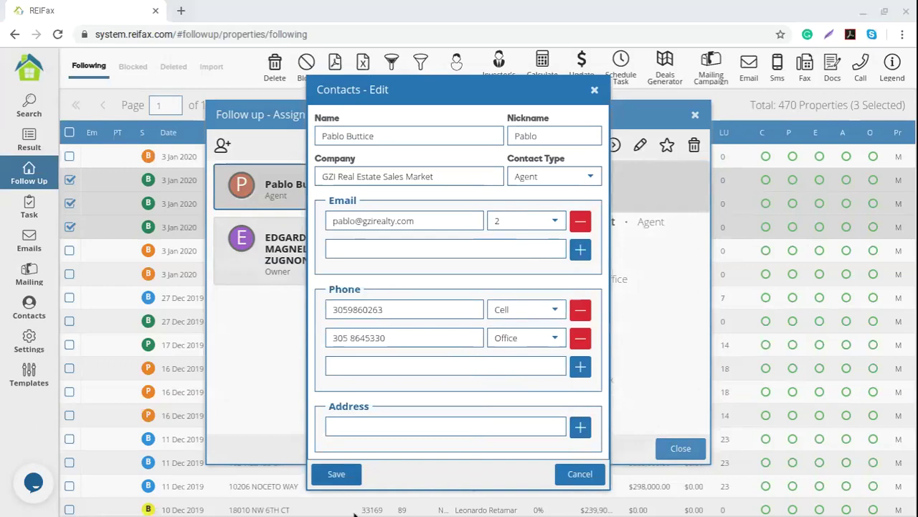
click(334, 473)
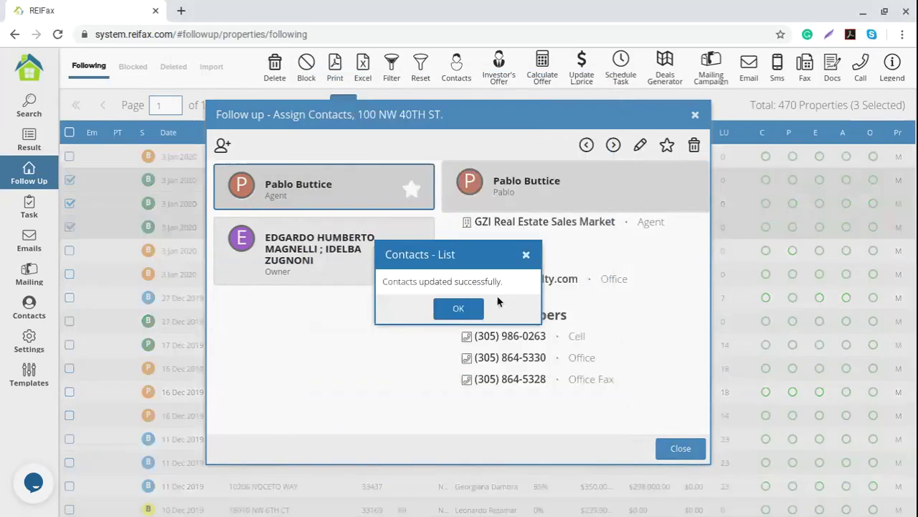
click(454, 309)
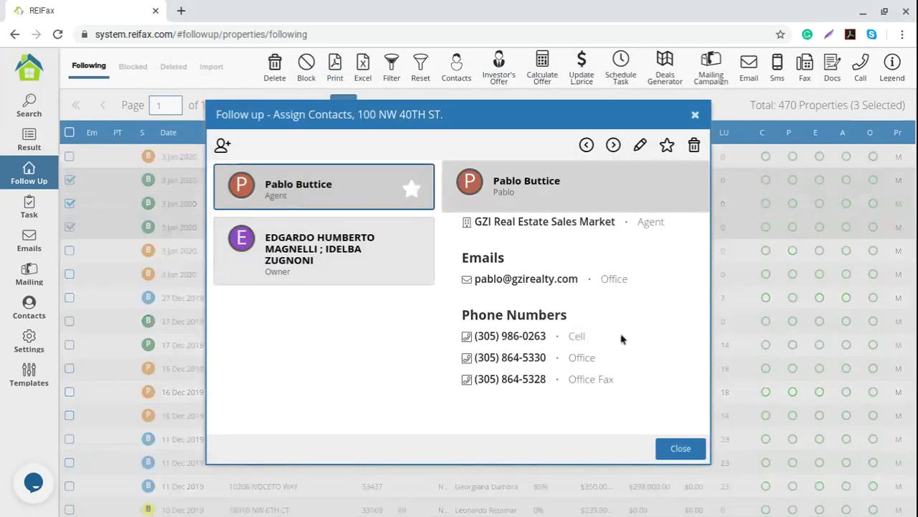
drag(590, 339, 474, 337)
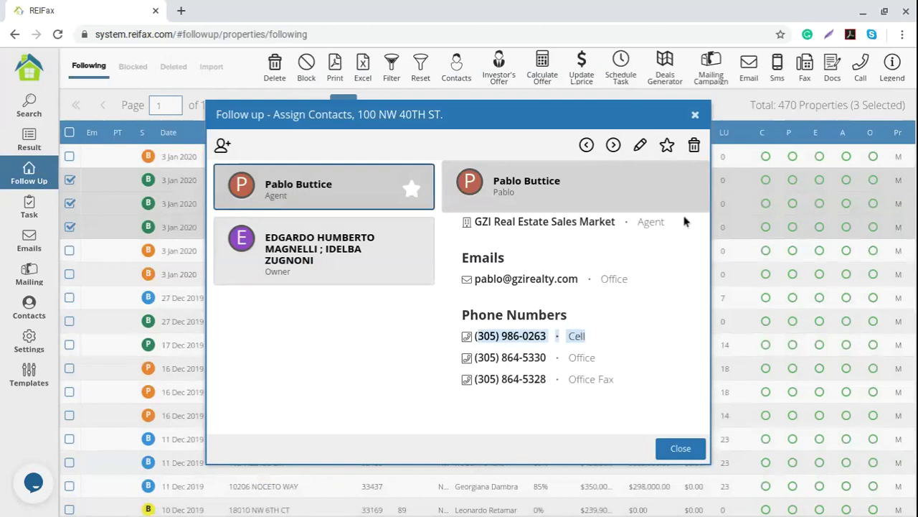
click(696, 116)
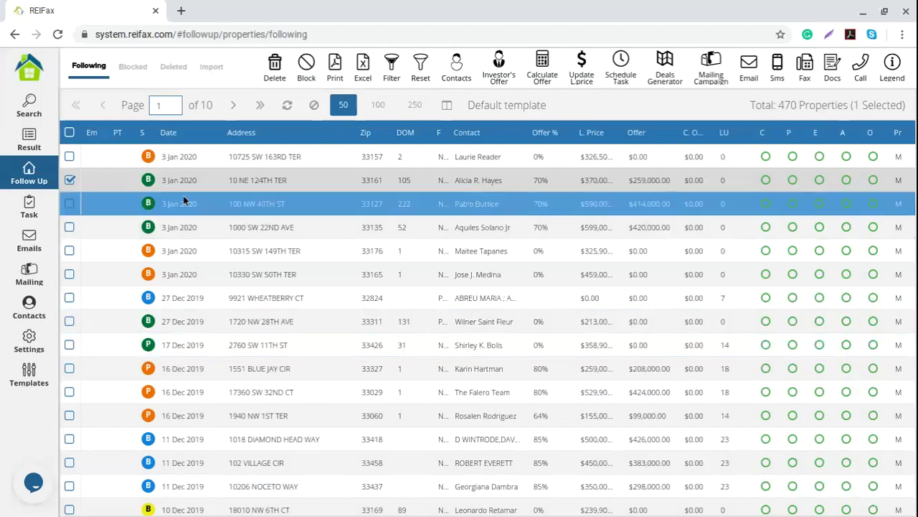
Step: Open a text message for only the third listed property, load the RFX Default template, and close the message without sending it
click(69, 203)
click(69, 180)
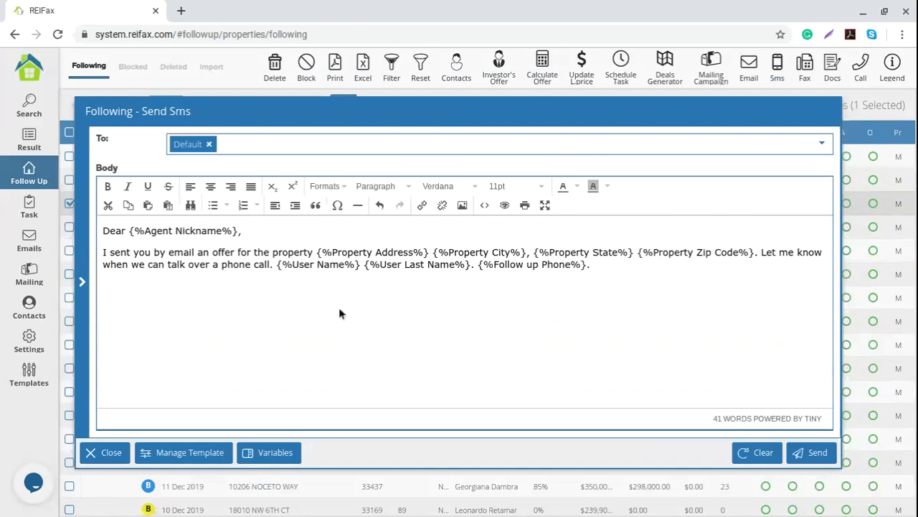
click(158, 450)
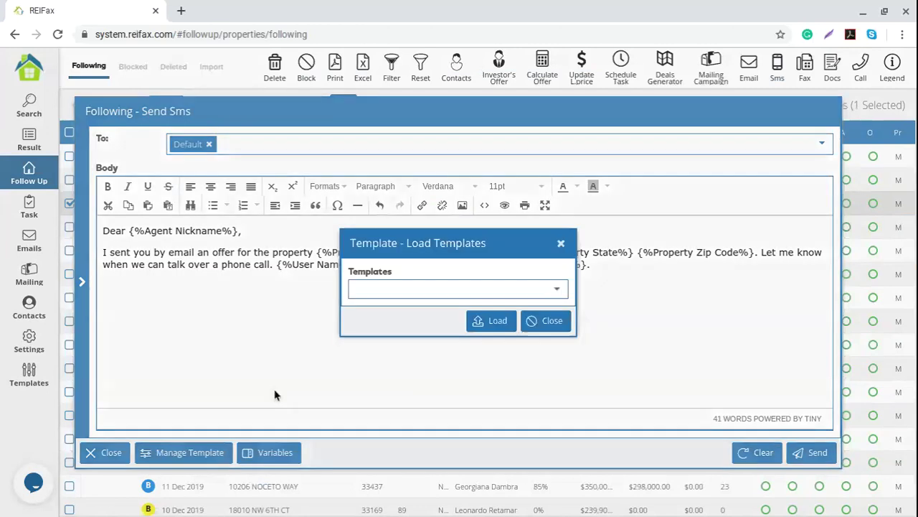
click(566, 285)
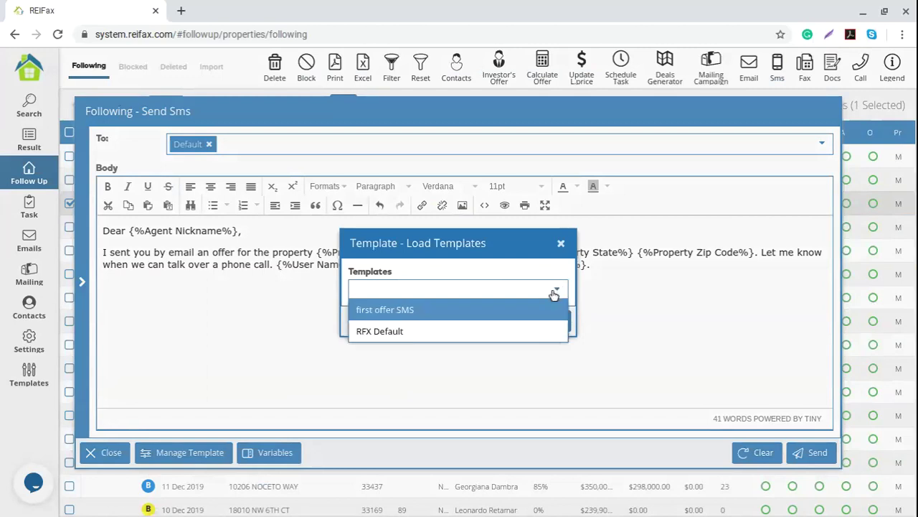
click(411, 334)
click(492, 326)
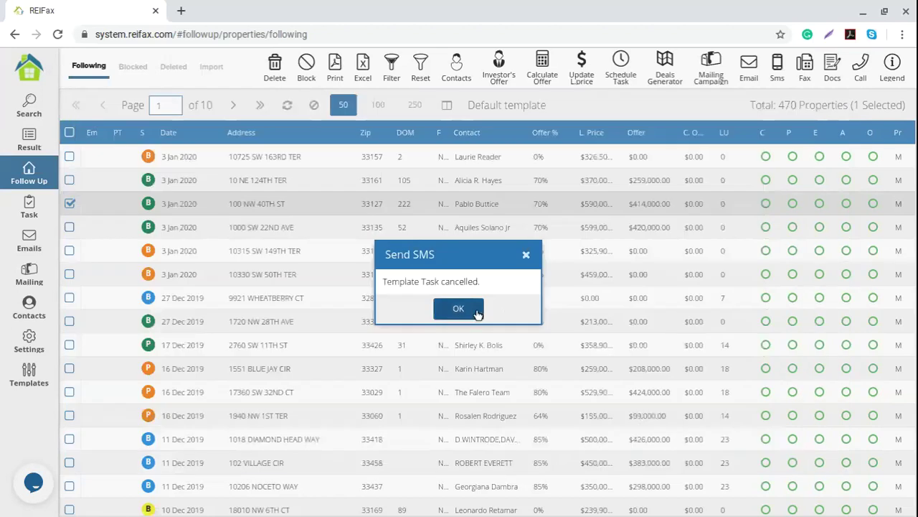
click(459, 308)
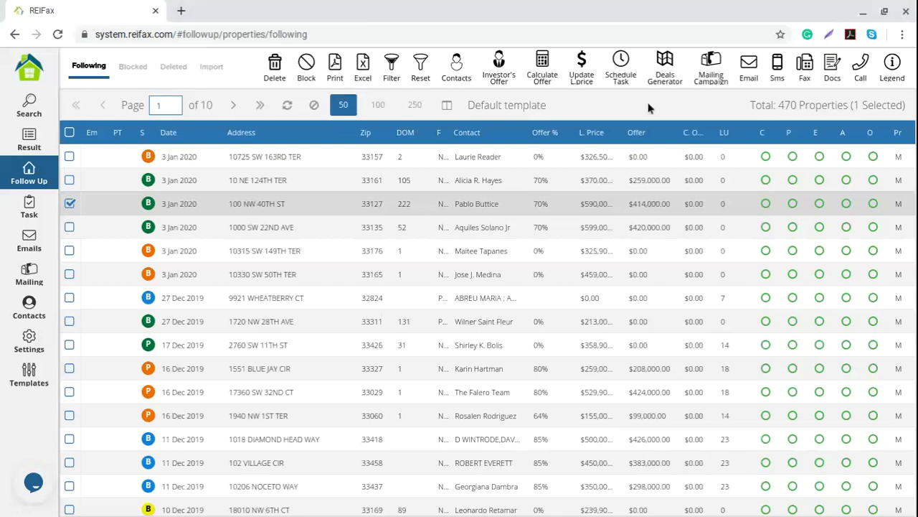
Step: Clear the selection, select the second to fourth listed properties, and start a new scheduled task for them
click(314, 105)
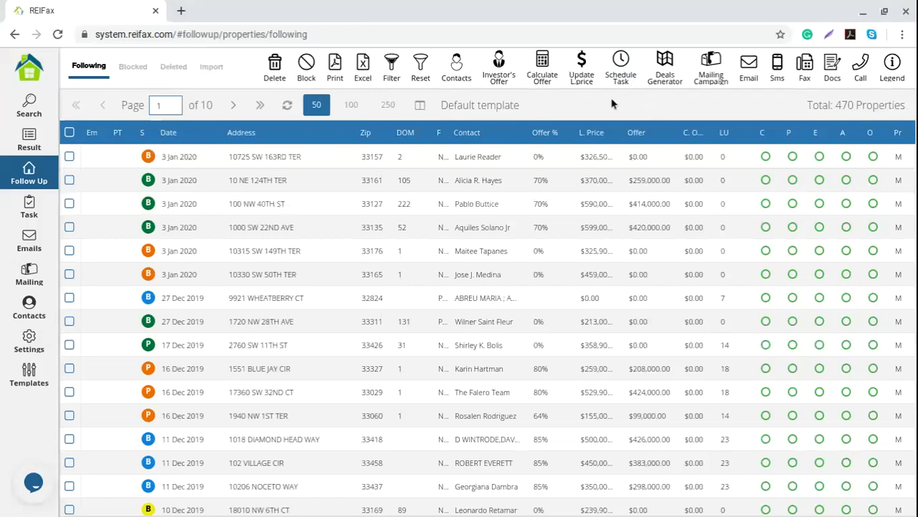
click(69, 180)
shift+click(70, 227)
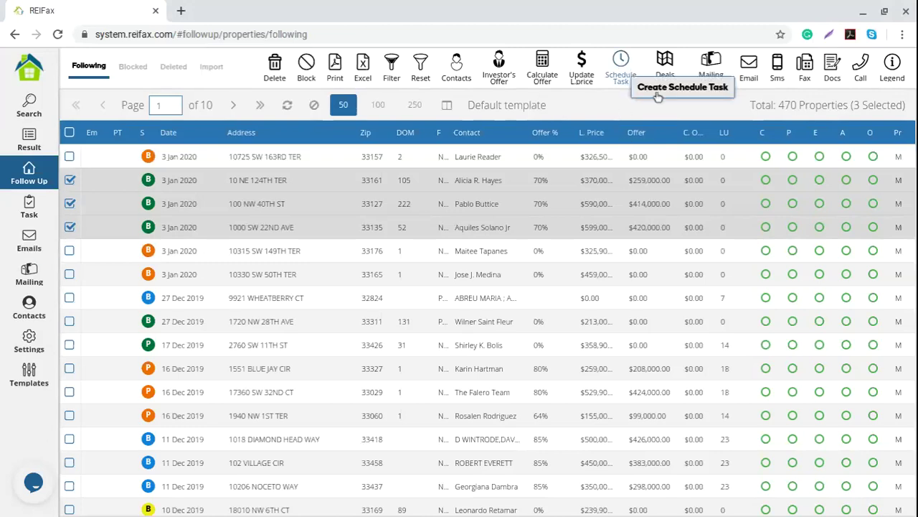
click(621, 68)
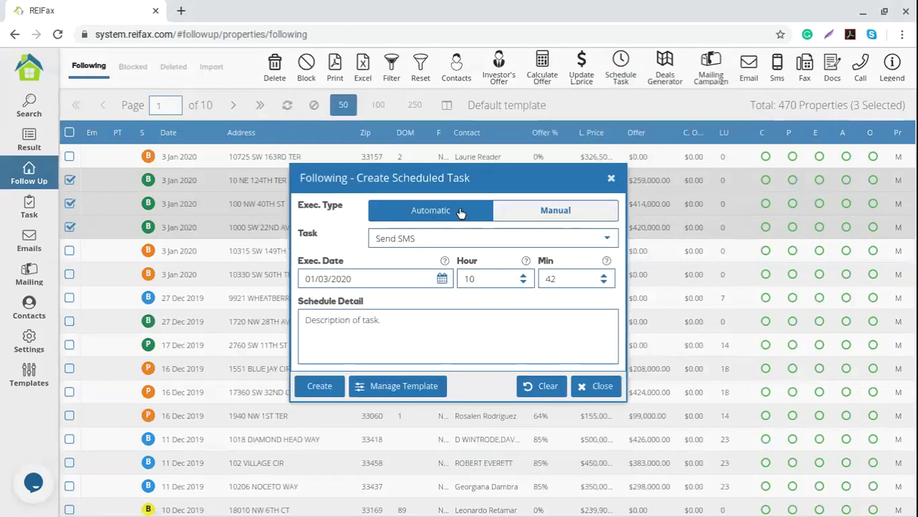
Step: Examine the task types available for Manual execution, and return the execution type to Automatic
click(551, 210)
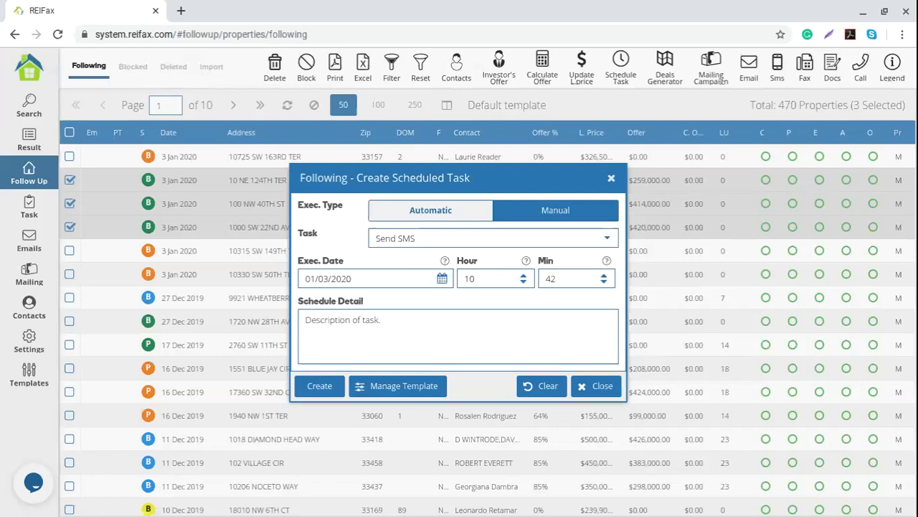
click(539, 240)
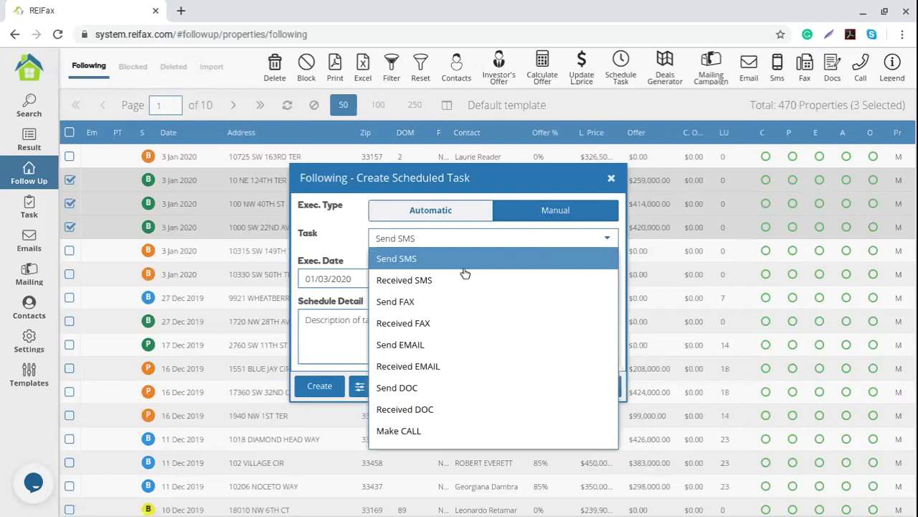
scroll(469, 315, down, 3)
scroll(480, 313, up, 3)
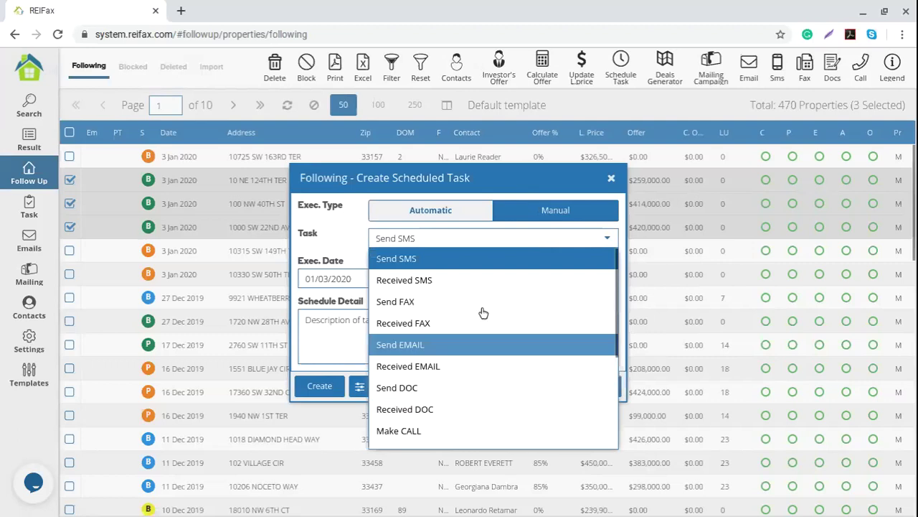
click(470, 213)
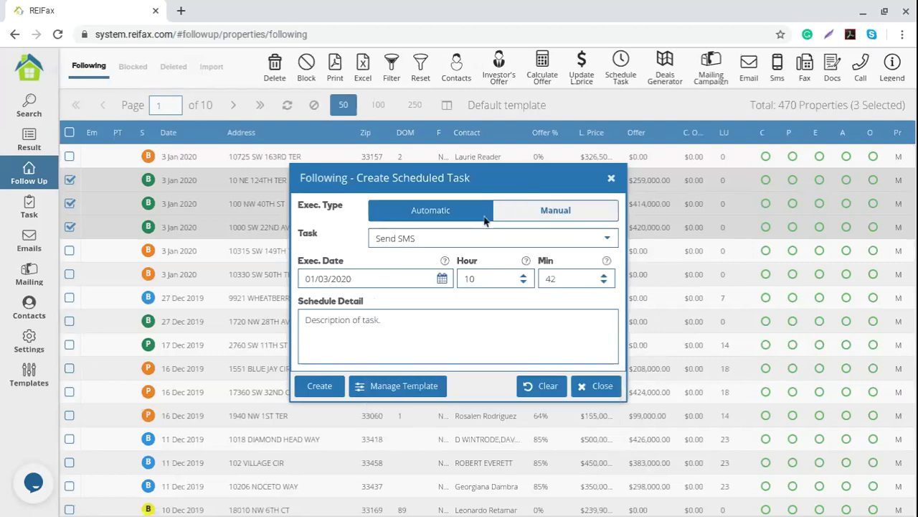
Step: Set the automatic task to Send EMAIL with the execution date 01/07/2020
click(472, 238)
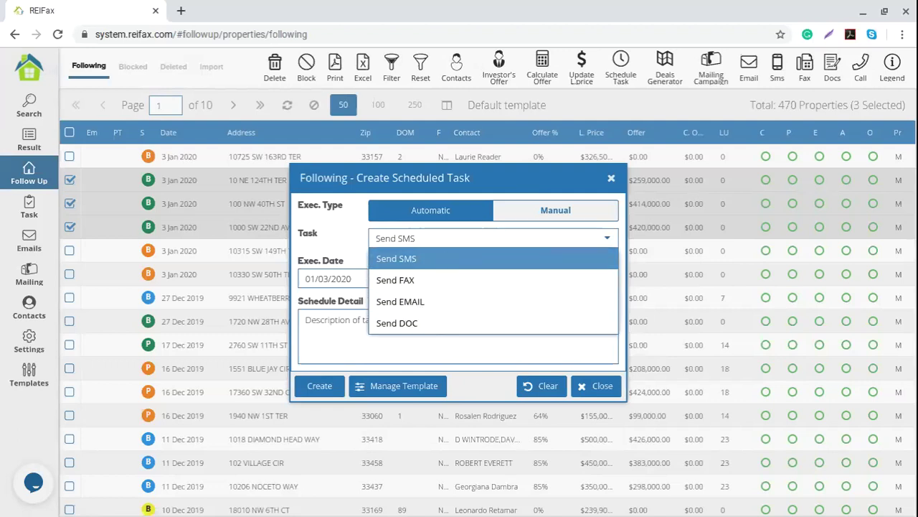
click(443, 302)
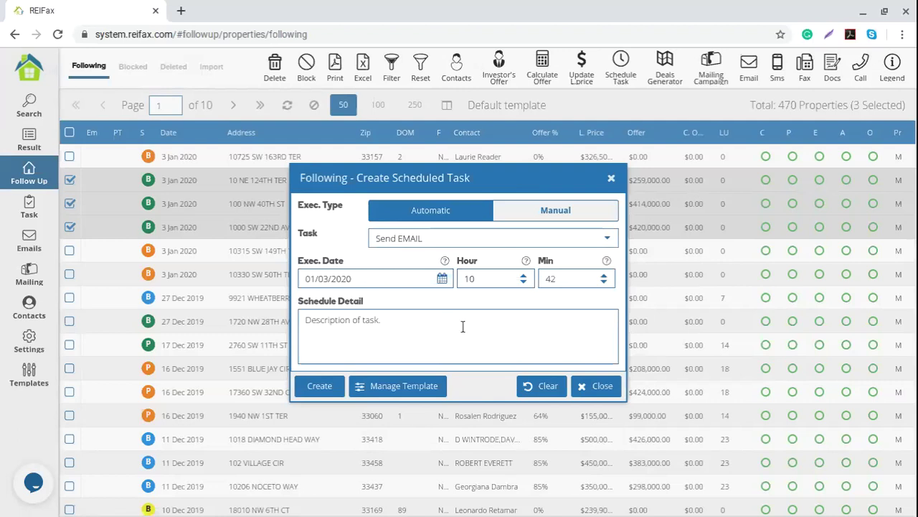
click(442, 279)
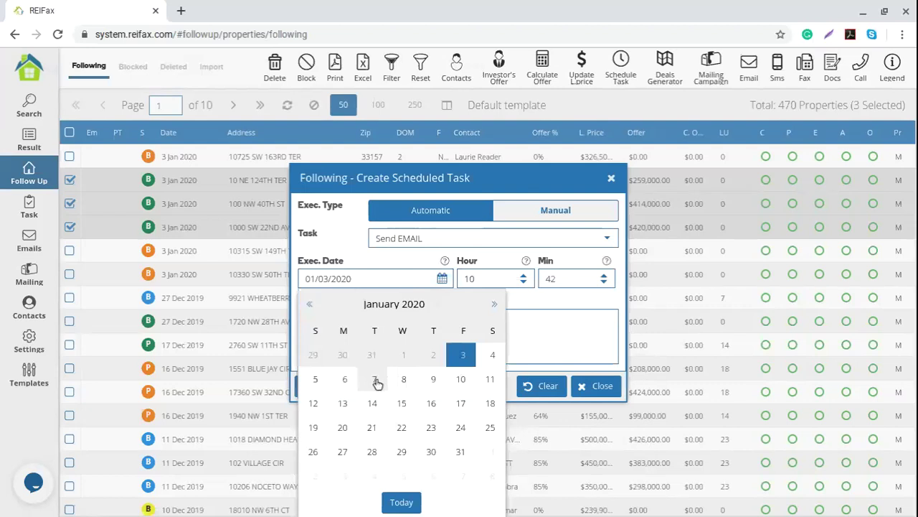
click(375, 380)
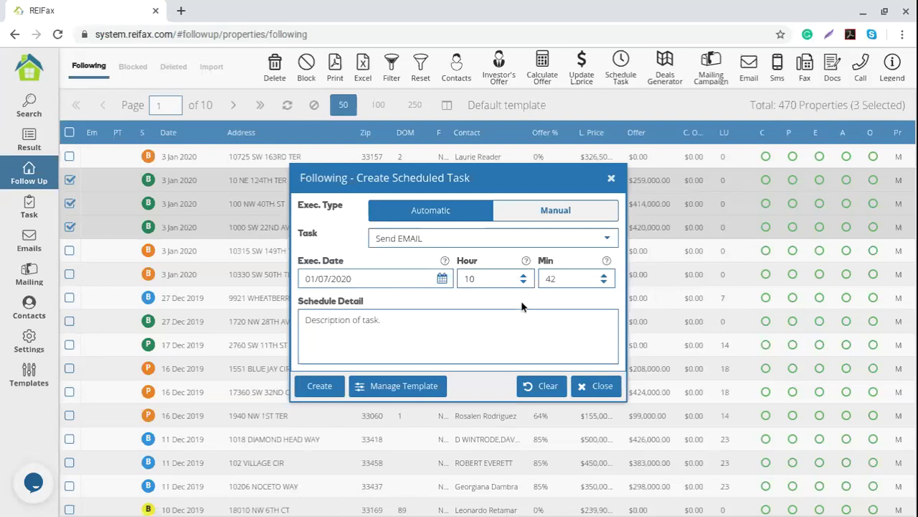
Step: Set the execution time to hour 10, minute 0, enter "follow up" as the schedule detail, and proceed to the task's email
double_click(468, 278)
text(10)
double_click(572, 279)
text(00)
click(449, 320)
text(follow up)
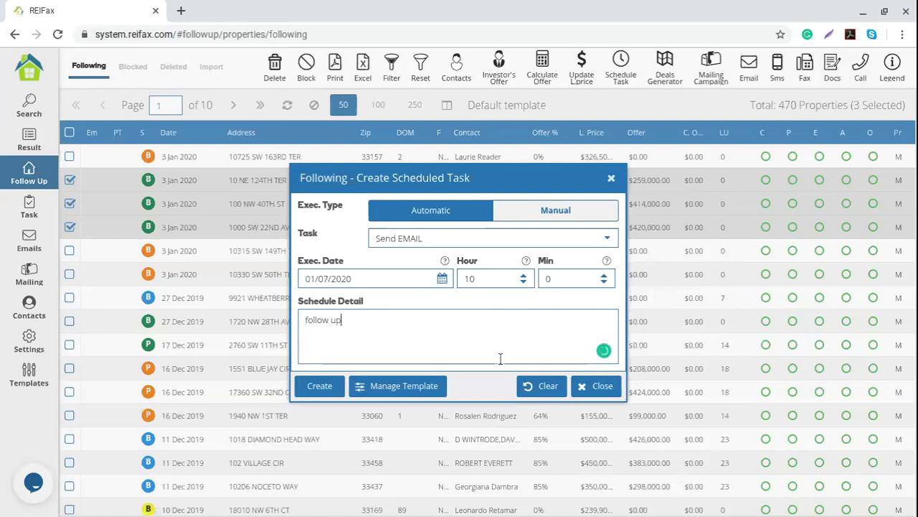
drag(349, 322, 267, 316)
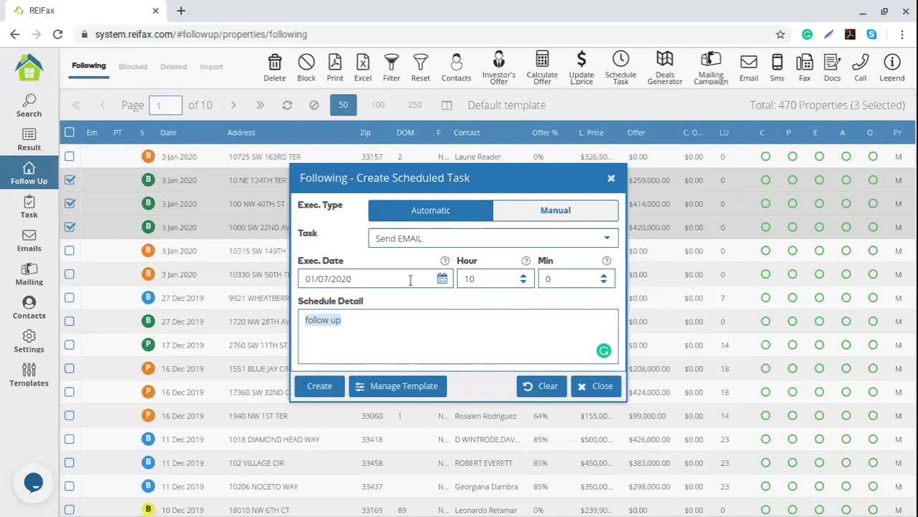
click(325, 386)
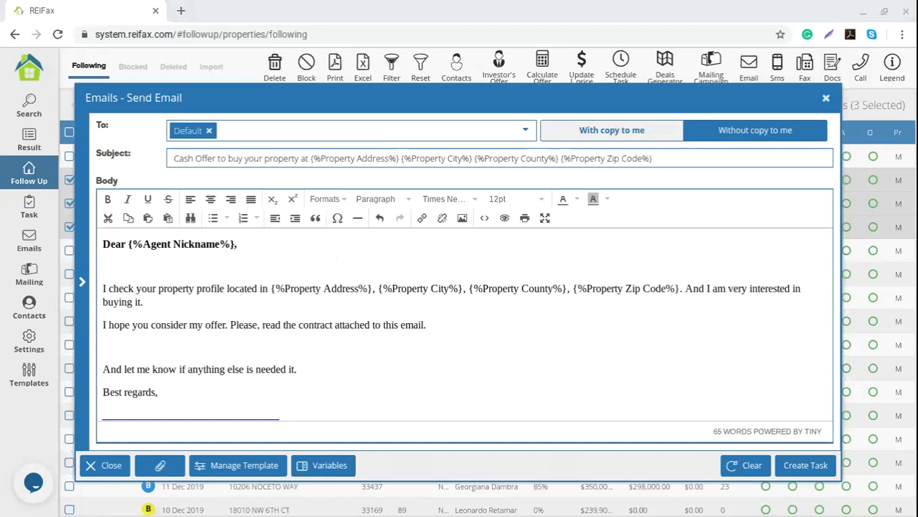
Step: Load the template "Follow up on an offer" into the scheduled task's email
click(344, 326)
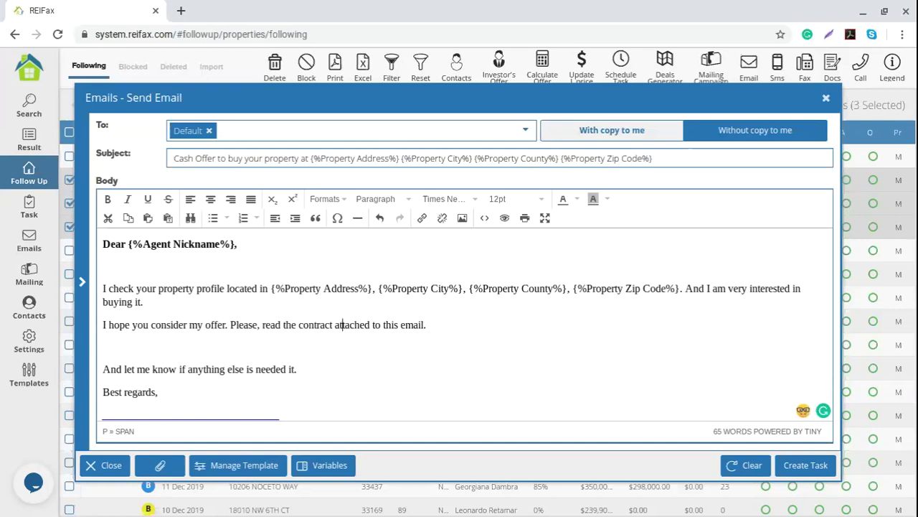
click(402, 158)
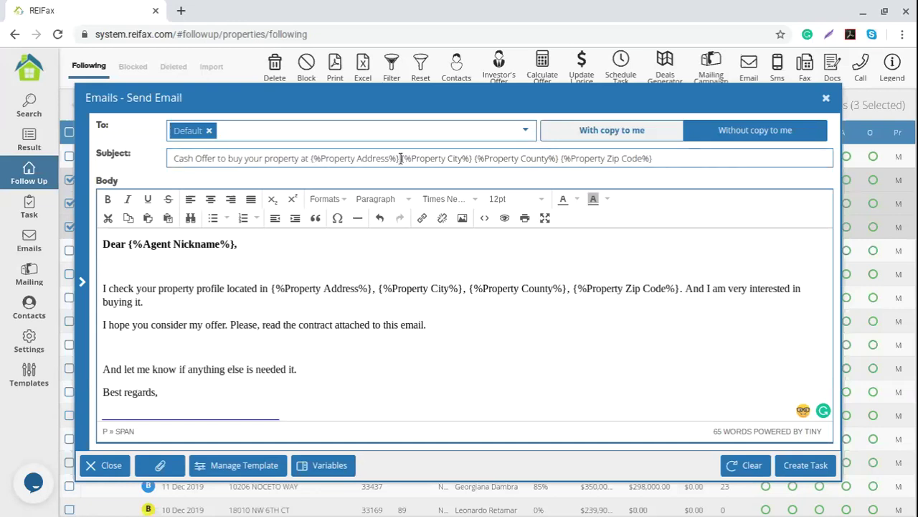
click(243, 465)
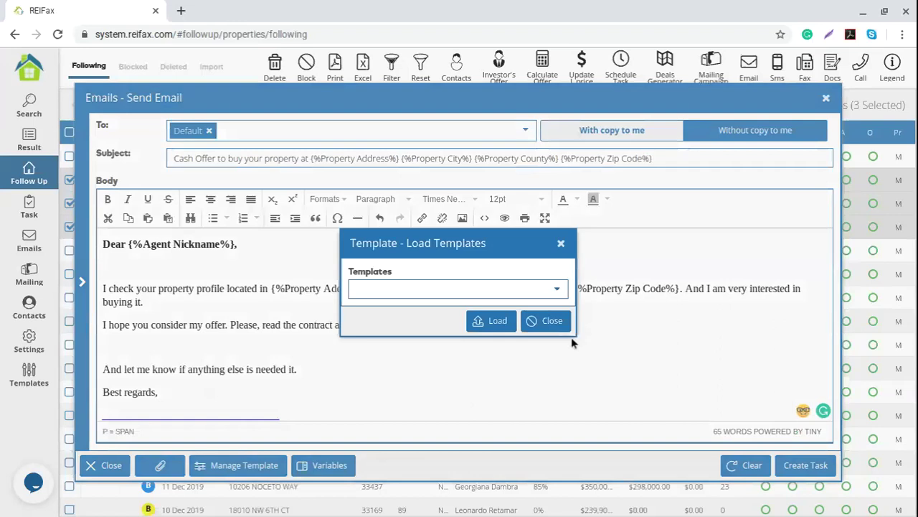
click(554, 292)
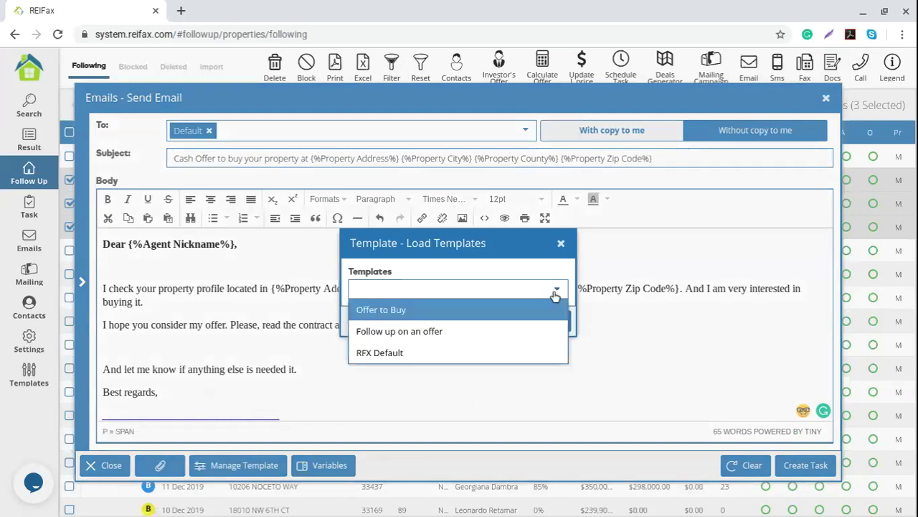
click(384, 331)
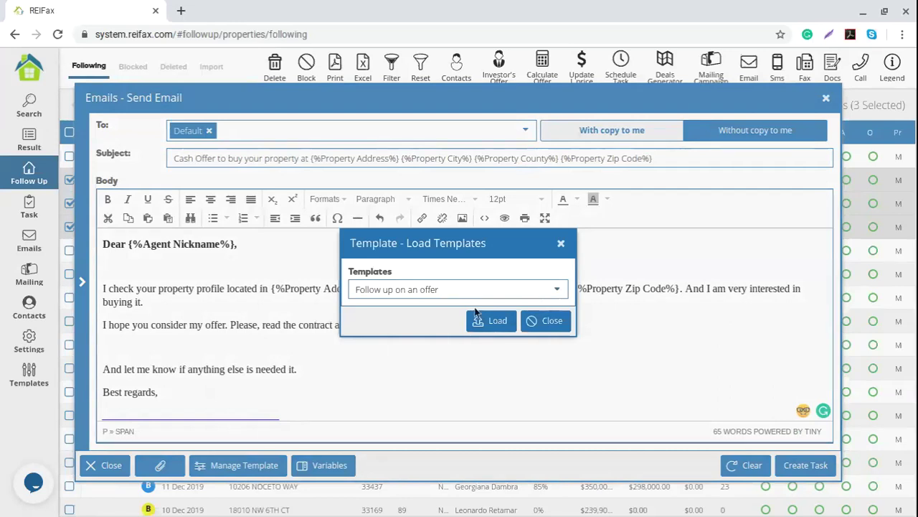
click(493, 321)
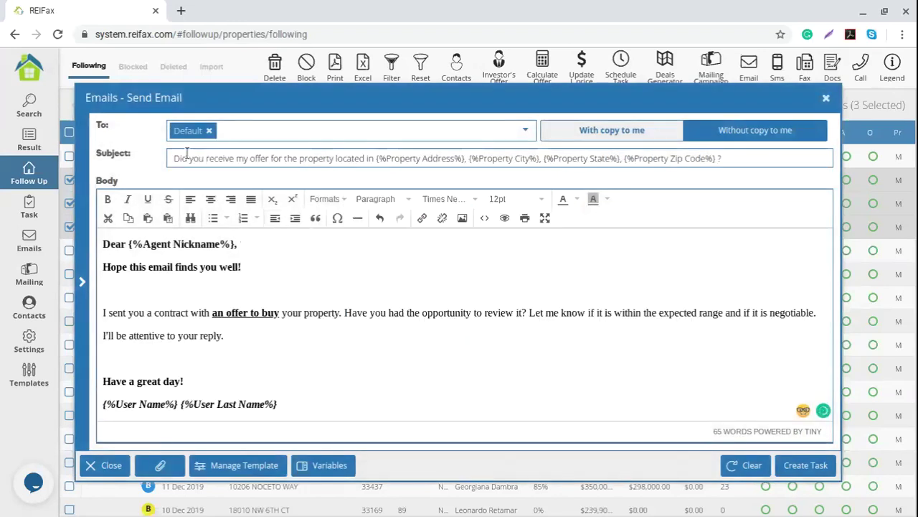
Step: Review the loaded email's subject, body and signature, and create the email tasks for the three selected properties
drag(172, 158, 718, 156)
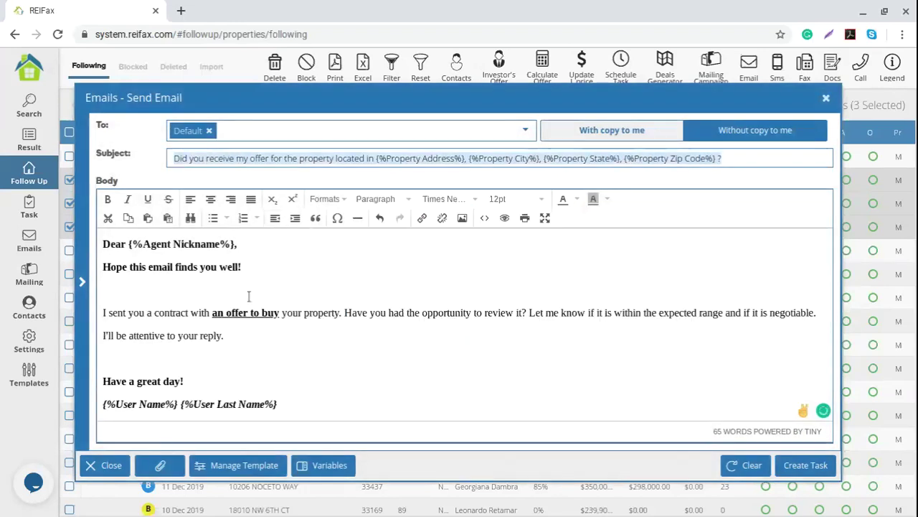
scroll(249, 295, down, 4)
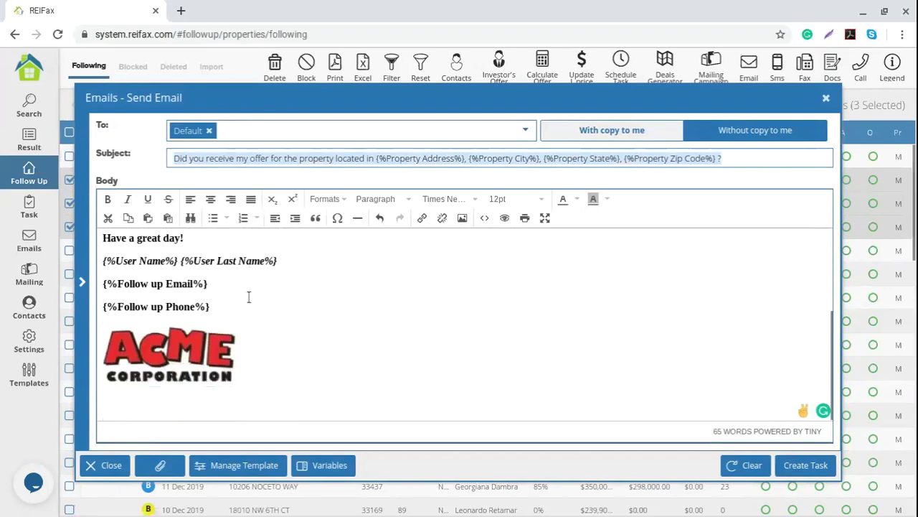
scroll(249, 296, up, 4)
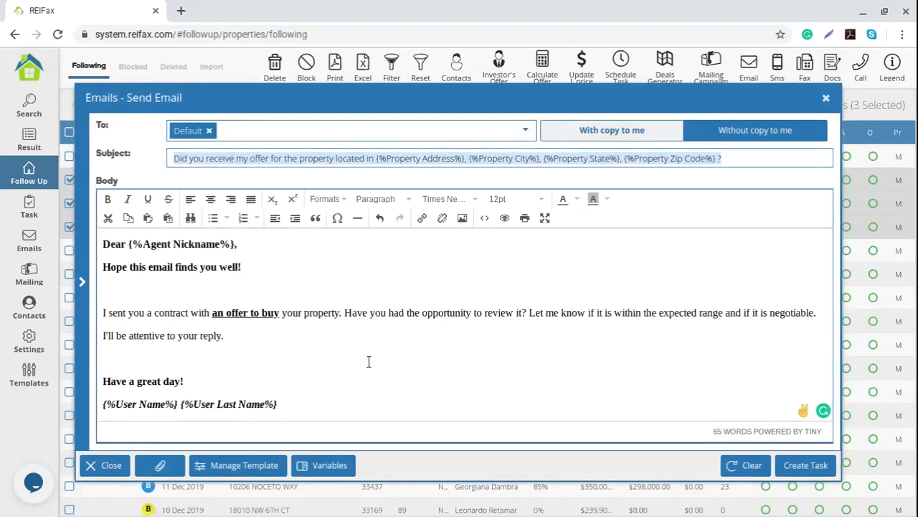
click(231, 163)
drag(174, 158, 396, 158)
click(381, 292)
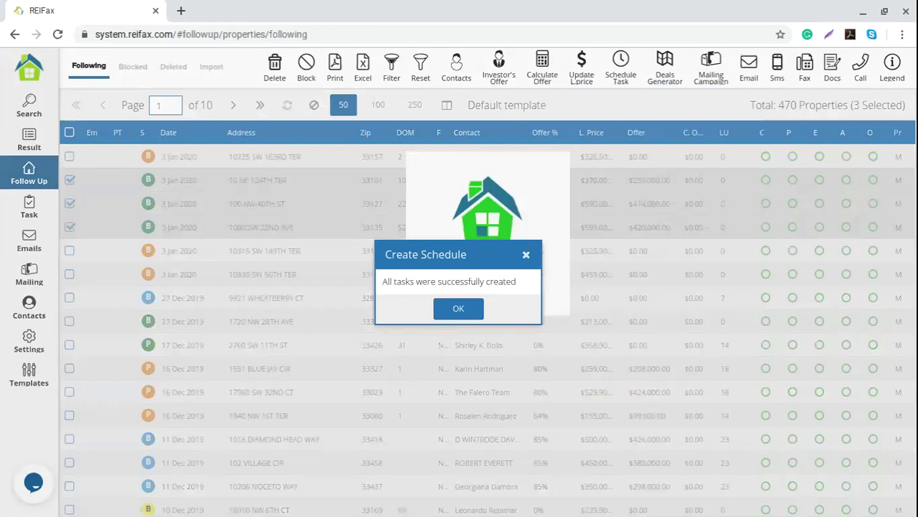
click(459, 309)
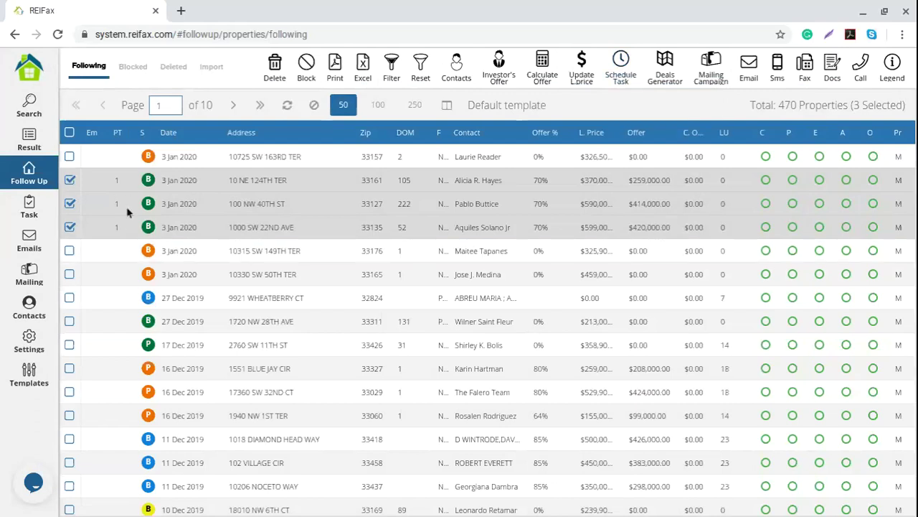
Step: Open the first selected property's pending tasks and check its scheduled follow-up email
click(119, 184)
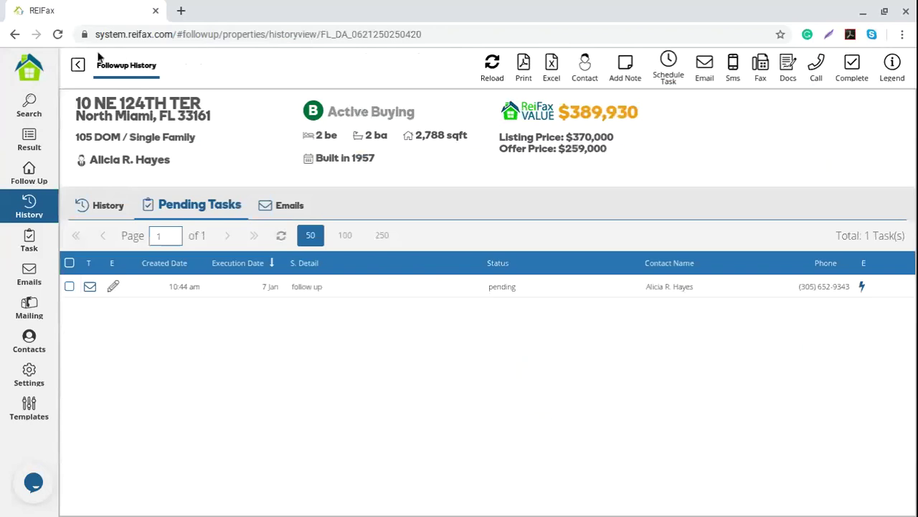
drag(76, 103, 217, 120)
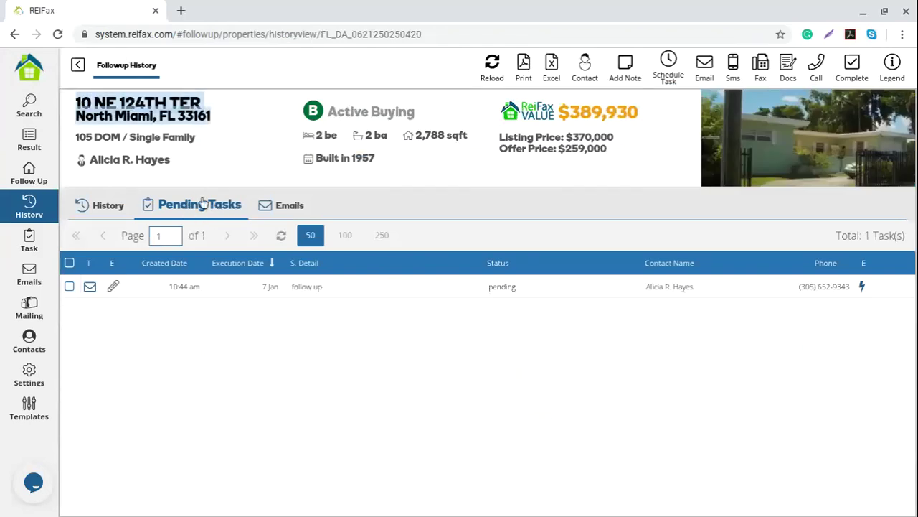
click(104, 292)
click(421, 329)
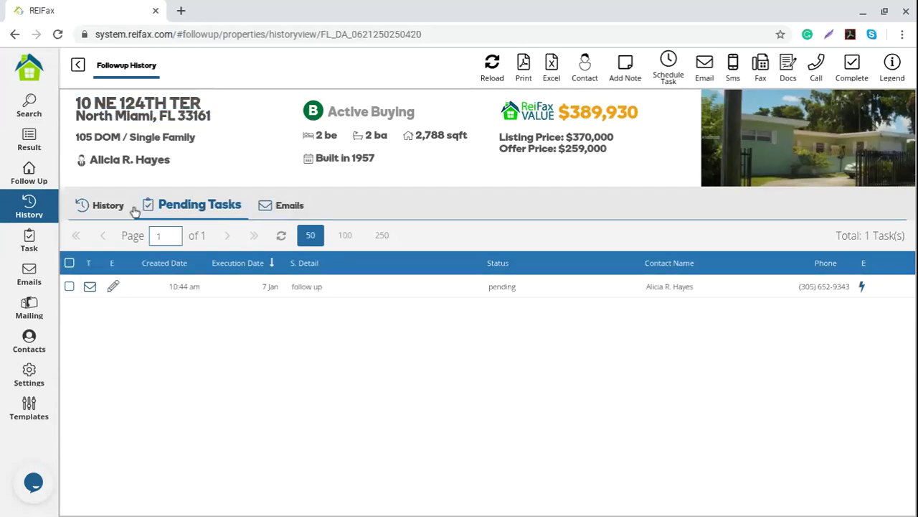
Step: Review the new task entry in the property's follow-up history, and return to the followed properties list
click(105, 208)
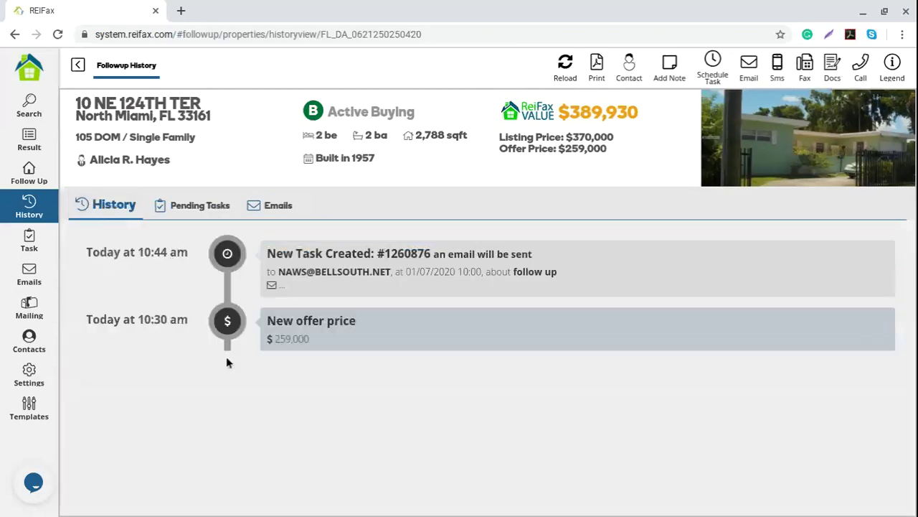
drag(280, 253, 474, 256)
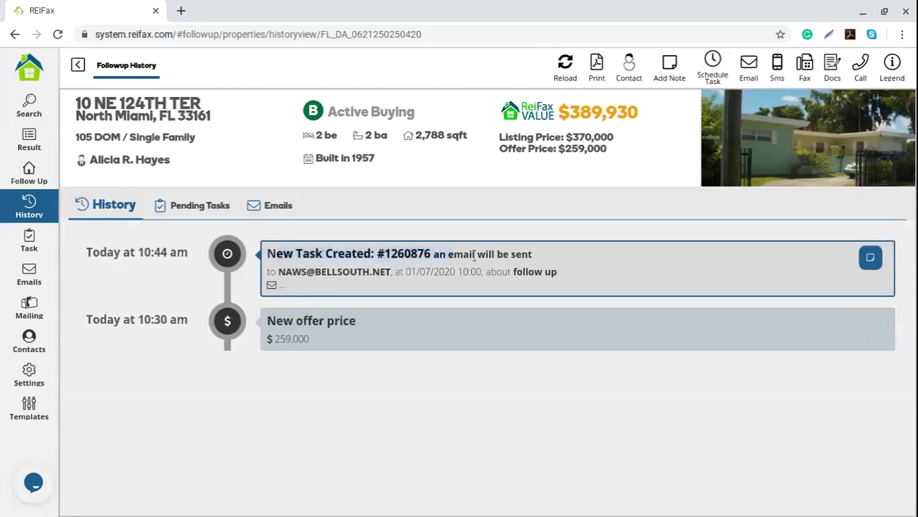
drag(475, 256, 555, 279)
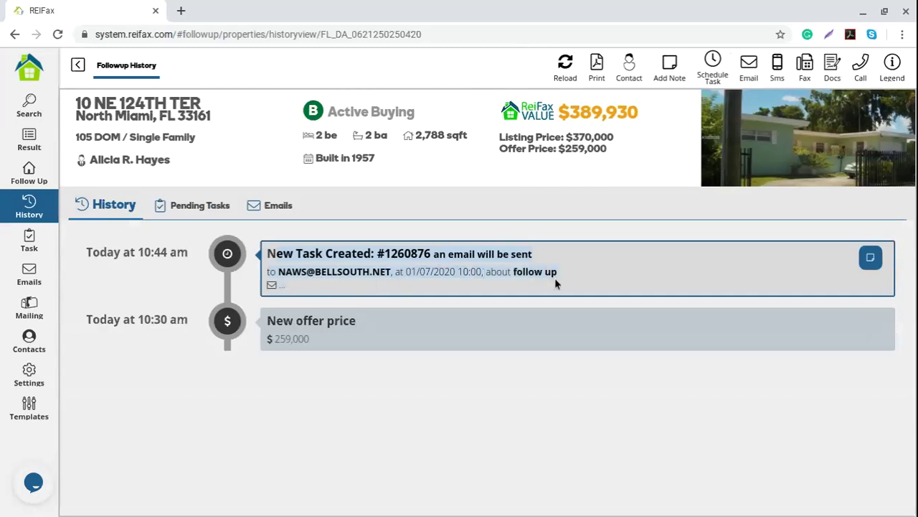
click(77, 64)
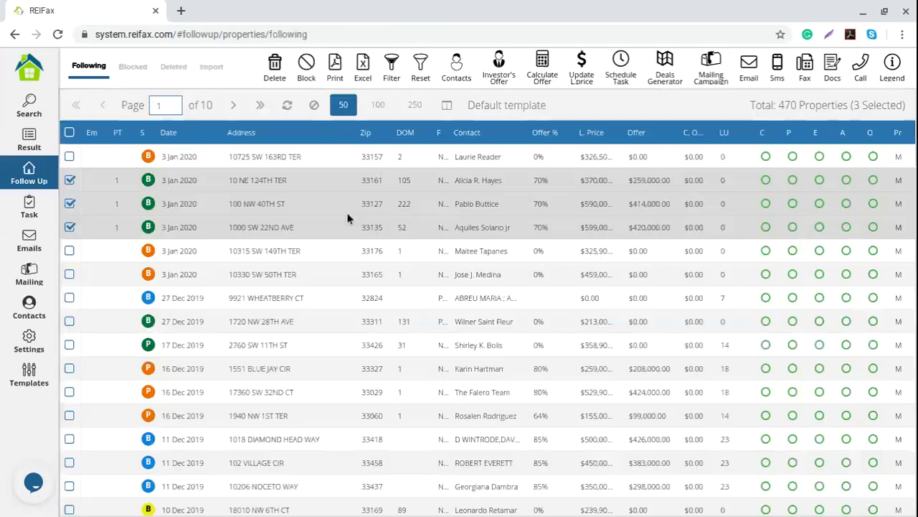
Step: Clear the selection of followed properties and open the list of pending tasks for all properties
click(69, 132)
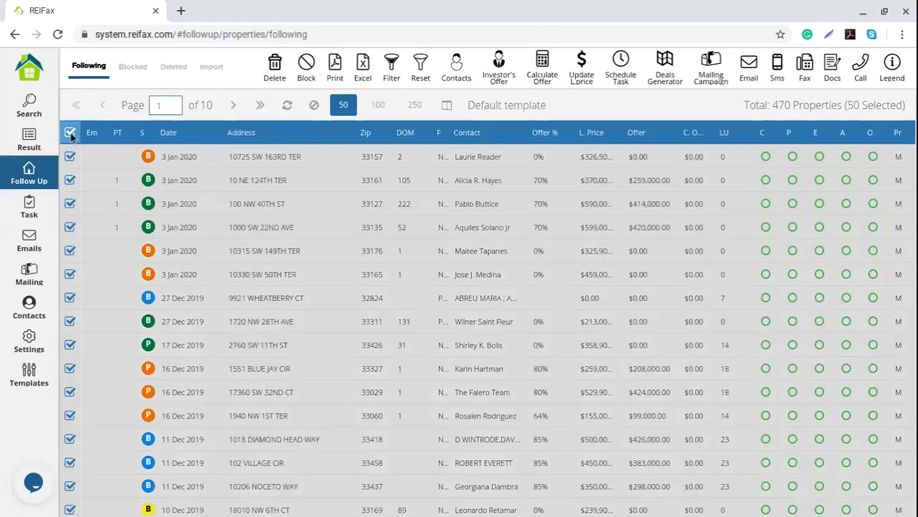
click(69, 132)
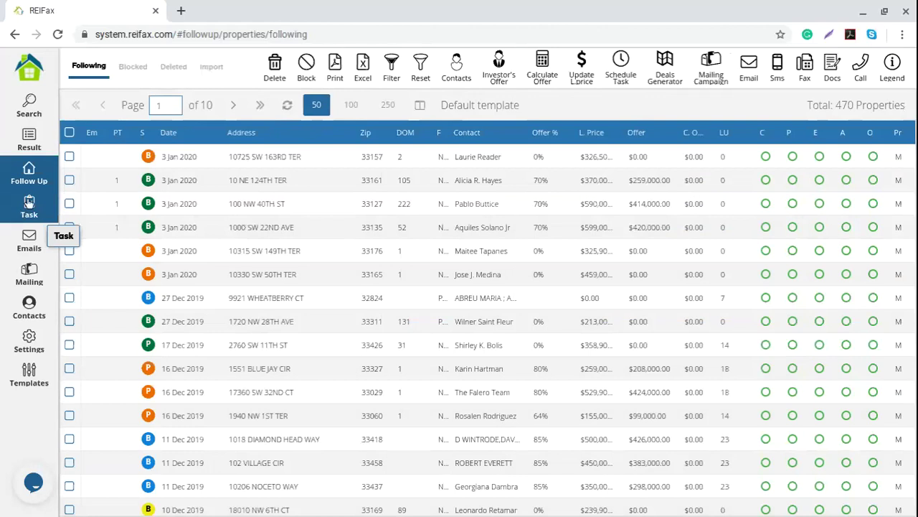
click(28, 206)
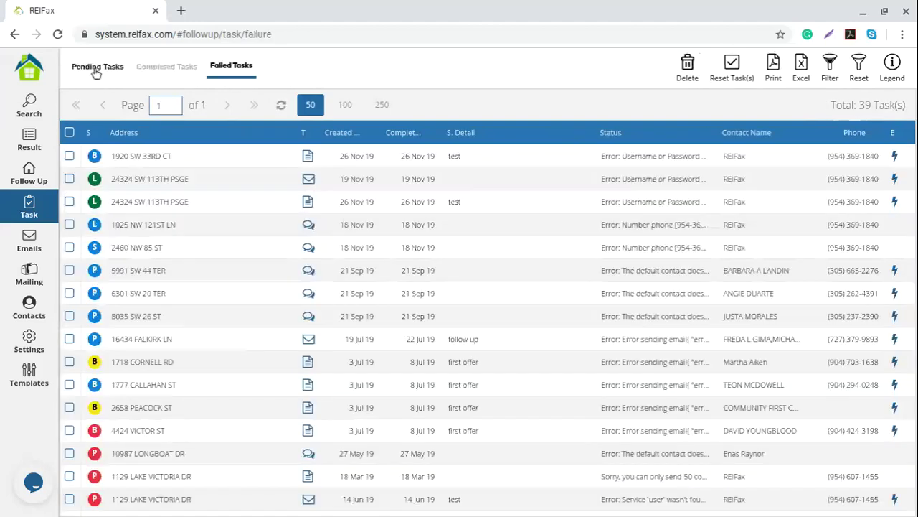
click(96, 68)
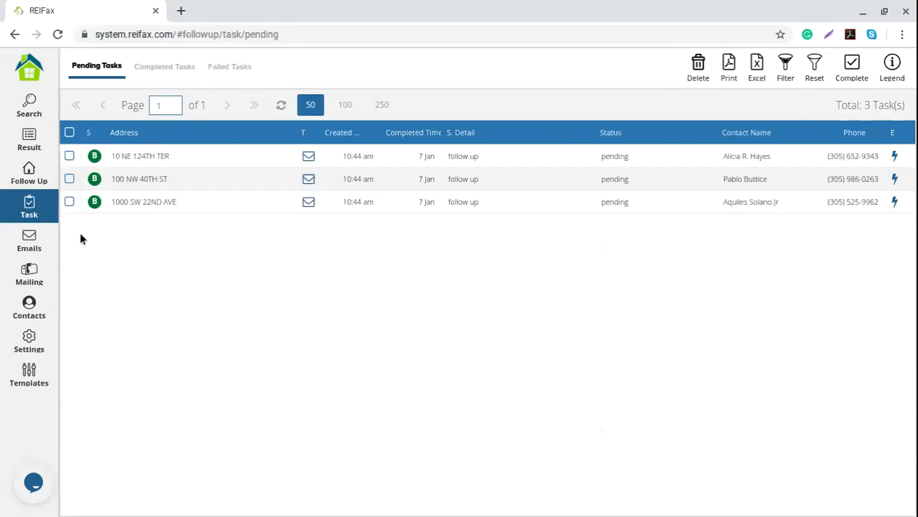
click(69, 201)
click(70, 132)
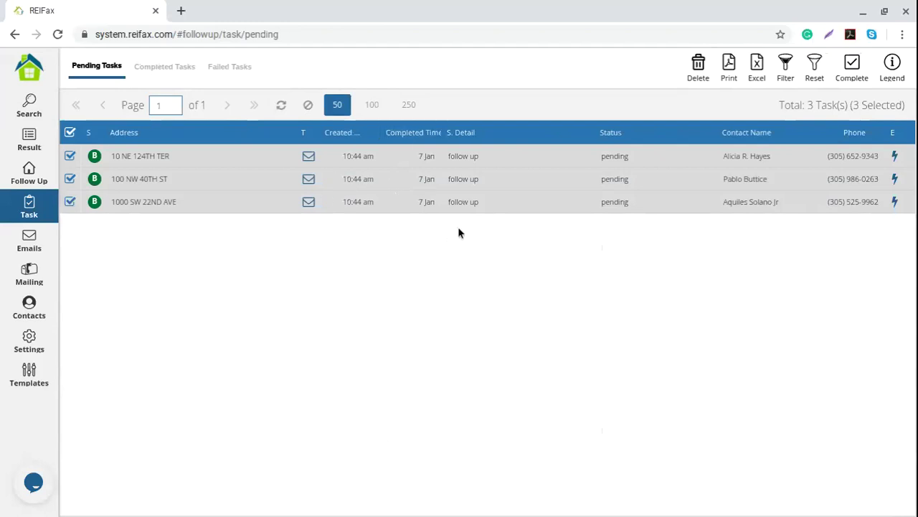
click(71, 134)
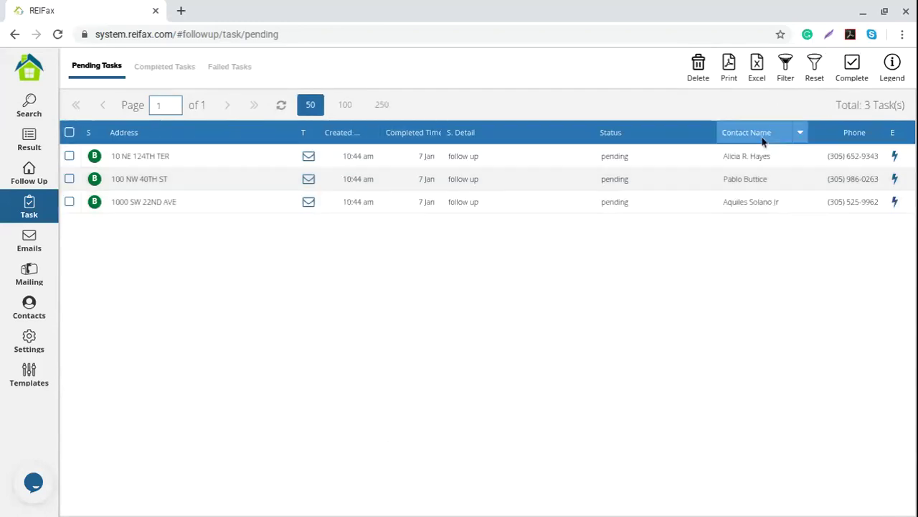
Step: View the first pending task's details, and update its execution date to 01/06/2020 and its hour to 11
click(621, 164)
right_click(620, 160)
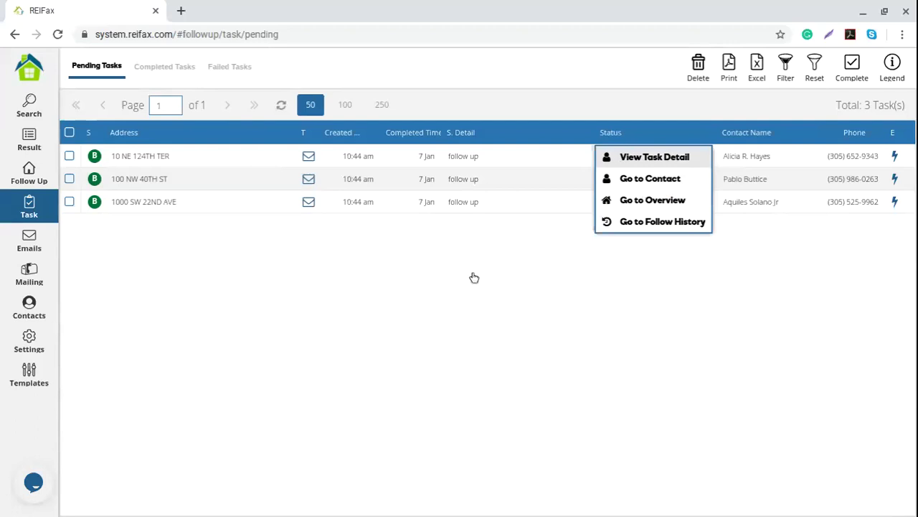
key(Return)
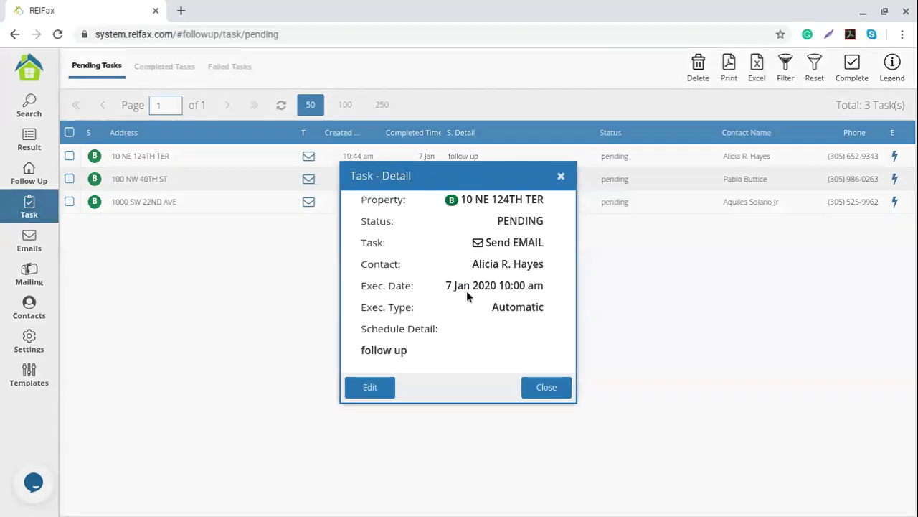
drag(388, 286, 549, 287)
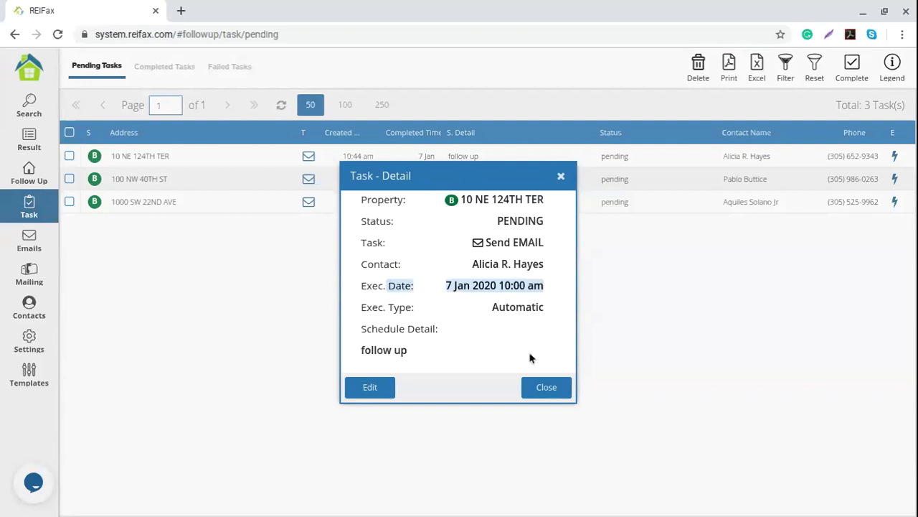
click(368, 389)
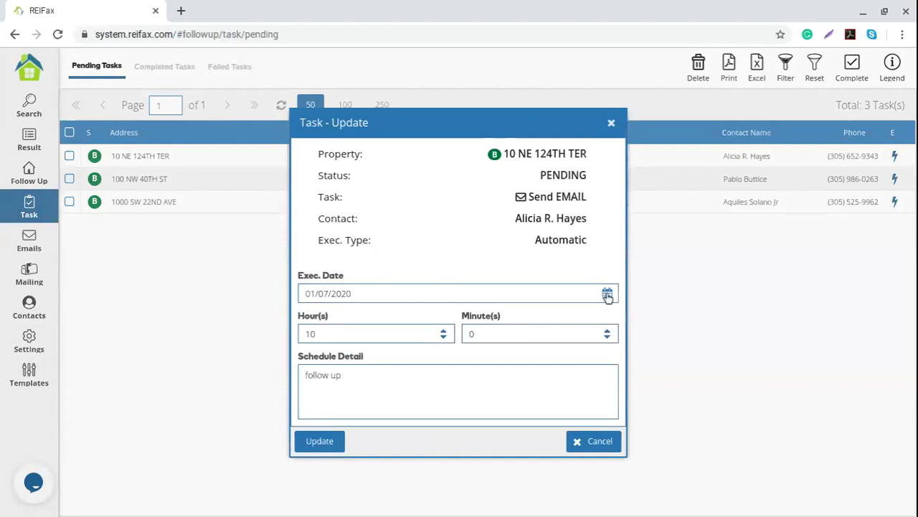
click(607, 292)
click(345, 145)
double_click(333, 333)
text(11)
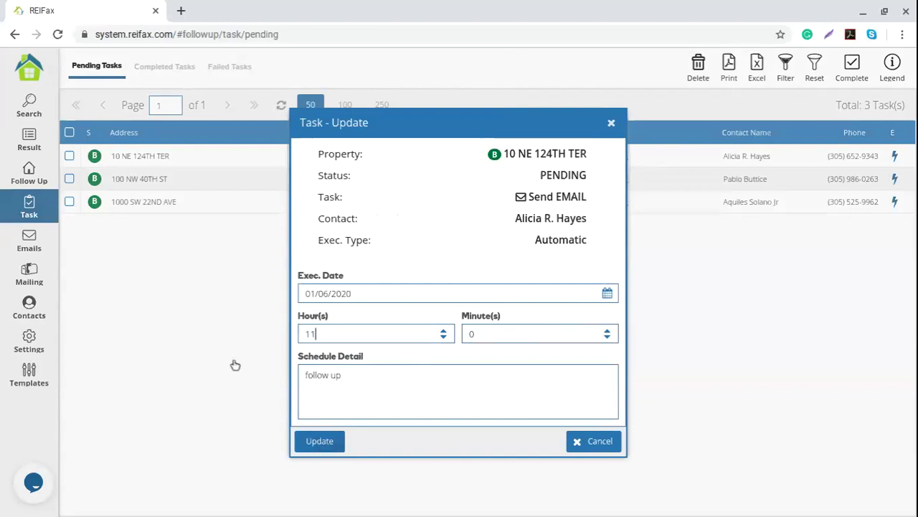
key(Return)
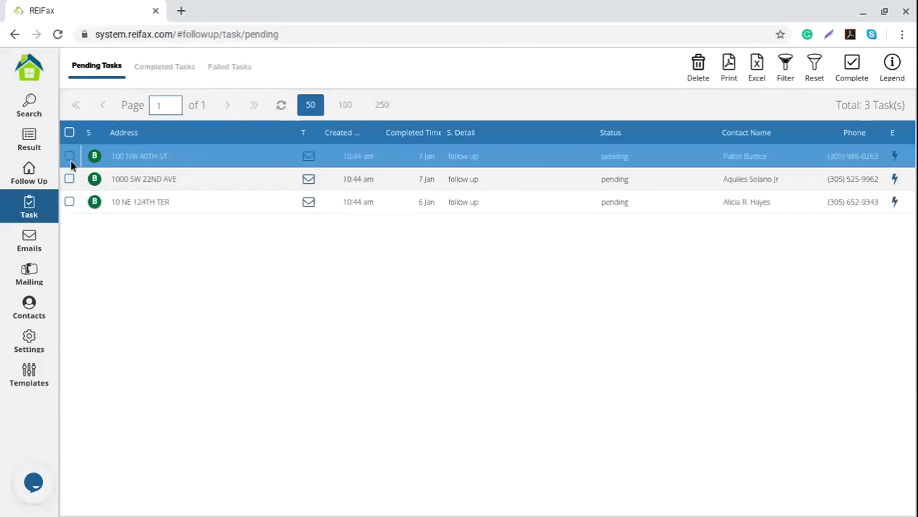
Step: Select all three pending tasks and mark them as complete
click(69, 156)
click(70, 179)
click(69, 201)
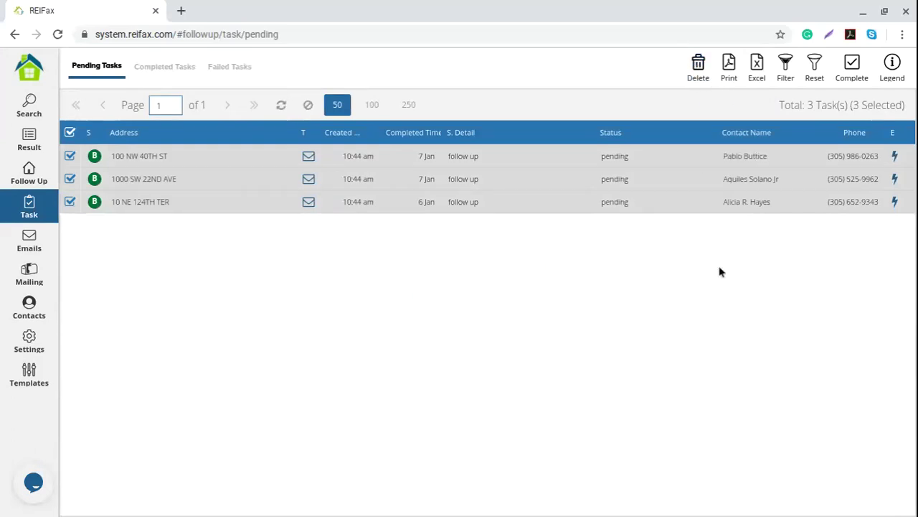
click(847, 67)
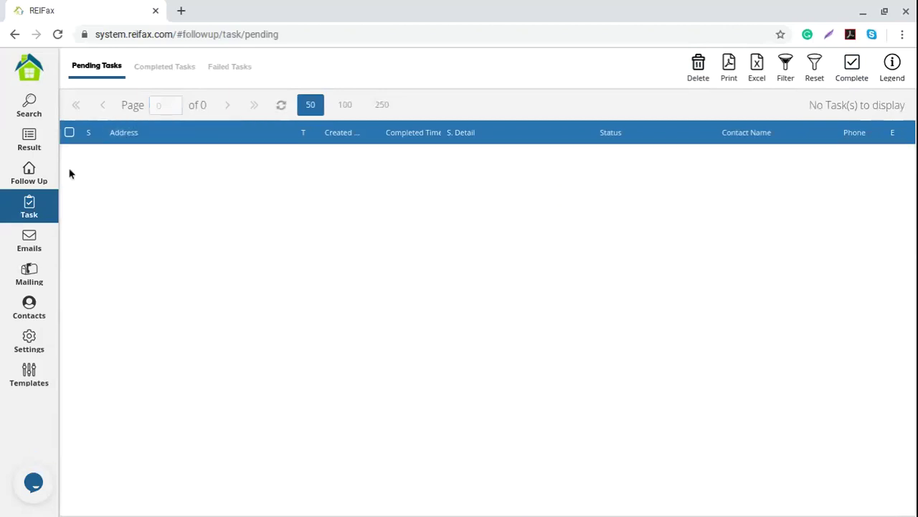
Step: Return to the followed properties and refresh the list to update its pending task indicators
click(19, 176)
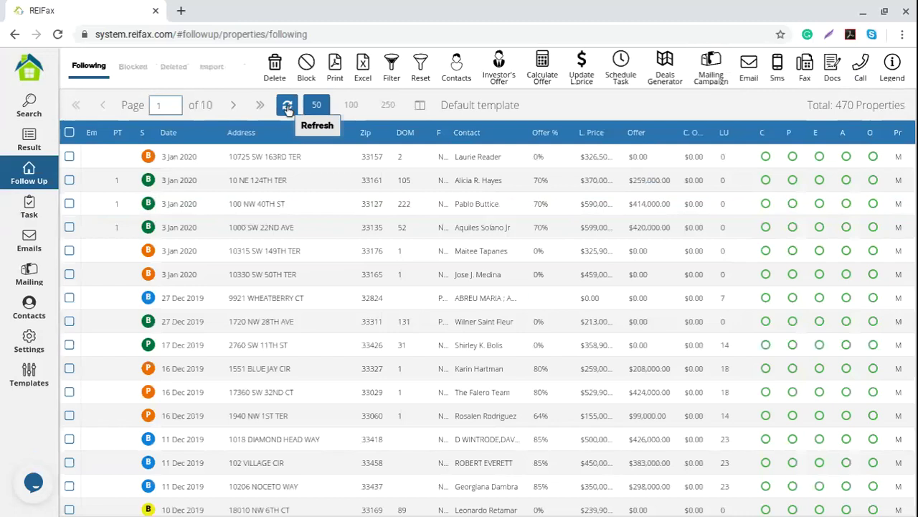
click(287, 106)
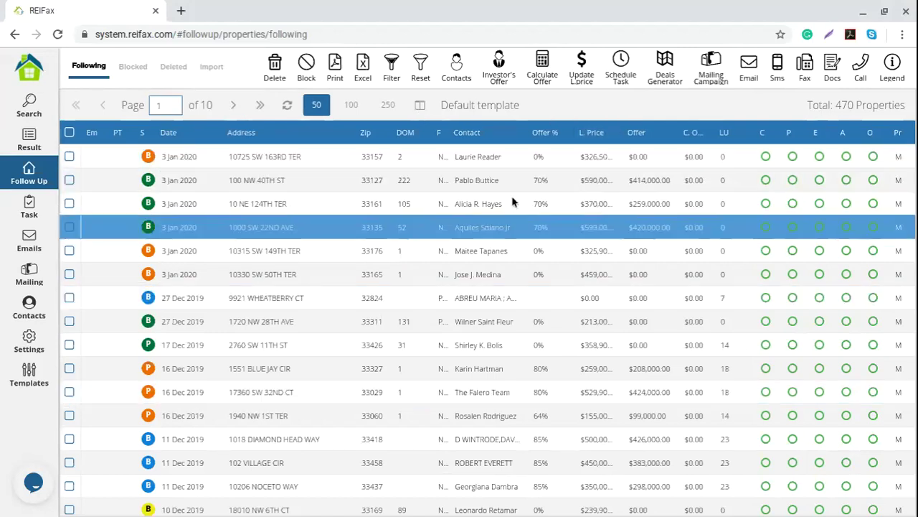
drag(443, 104, 545, 112)
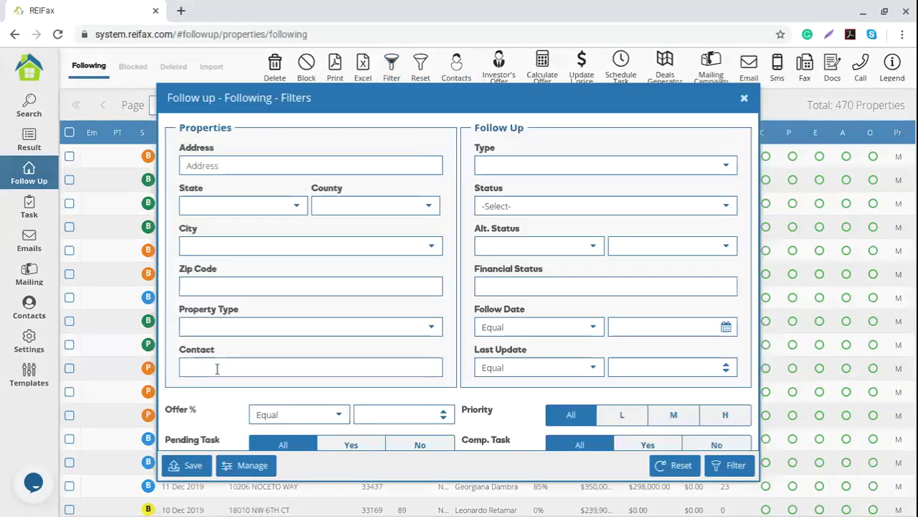
Step: Filter the followed properties by the contact "reifax" and look through the filtered list
click(215, 367)
text(reifax)
key(Return)
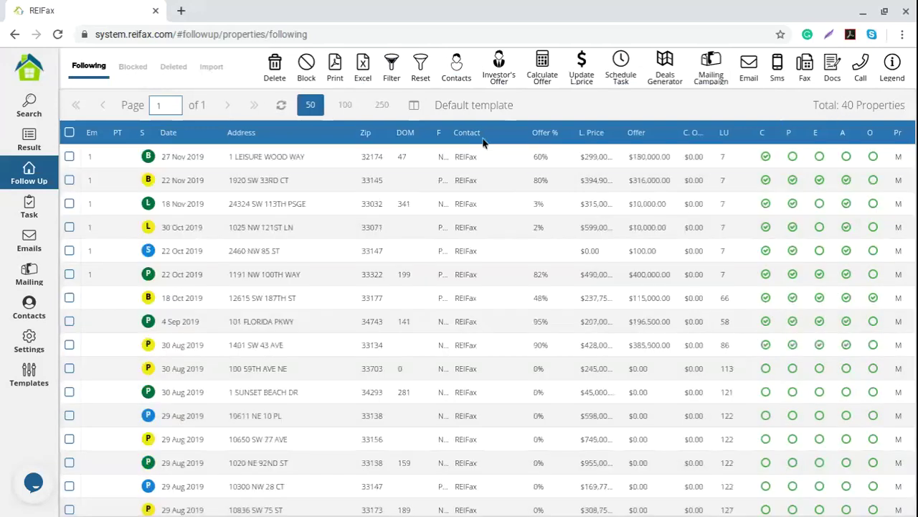
scroll(482, 224, down, 3)
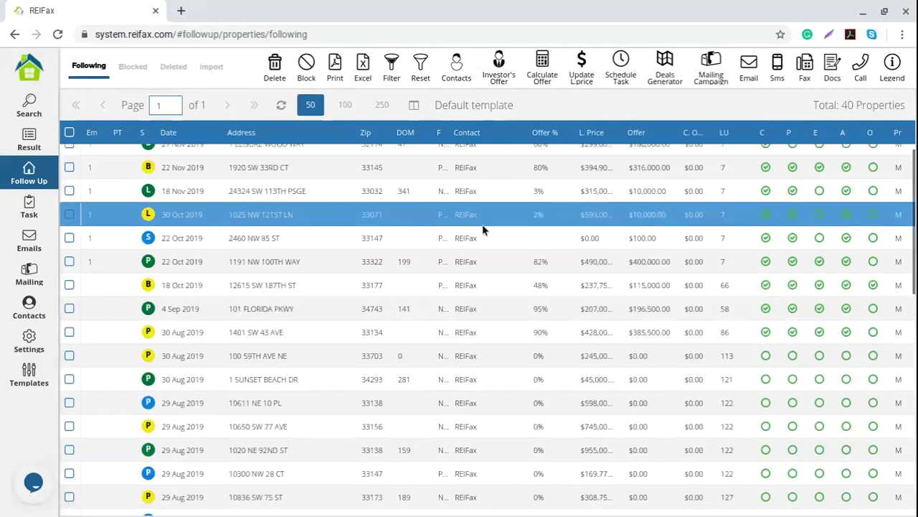
scroll(481, 225, down, 4)
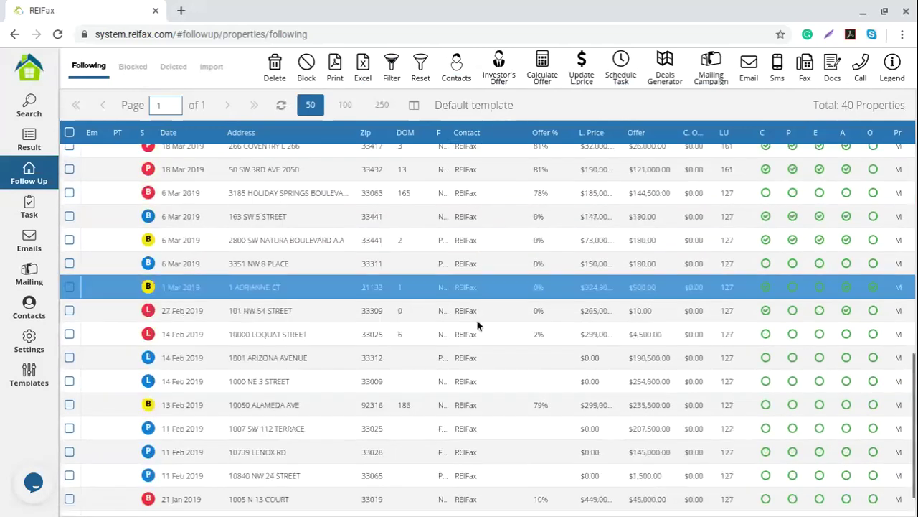
scroll(478, 329, up, 2)
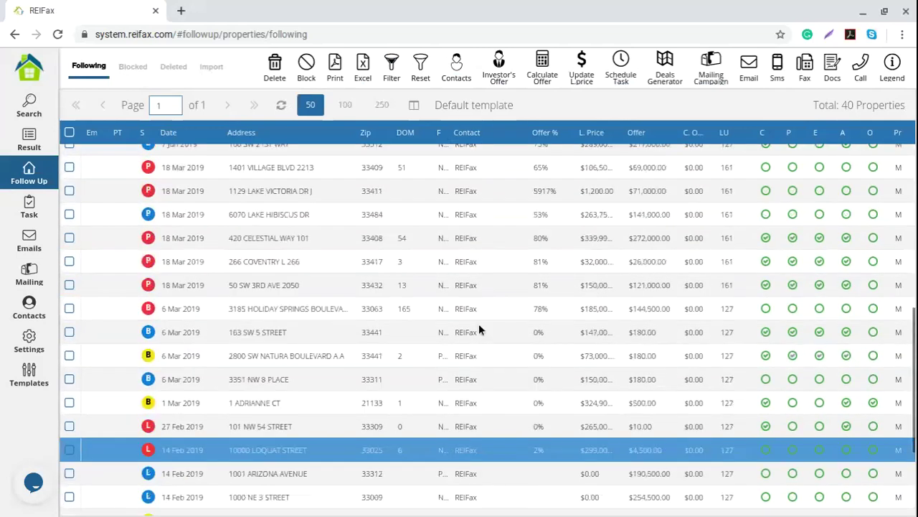
drag(478, 324, 455, 129)
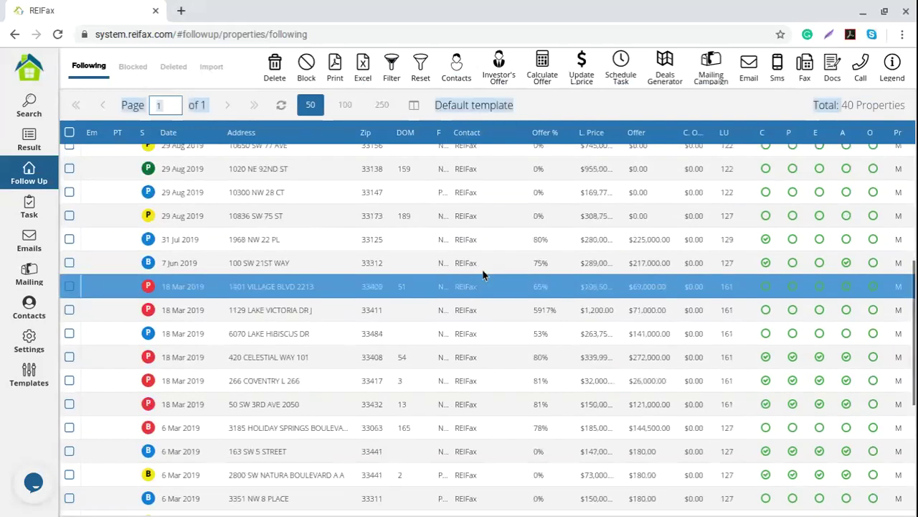
scroll(482, 275, up, 4)
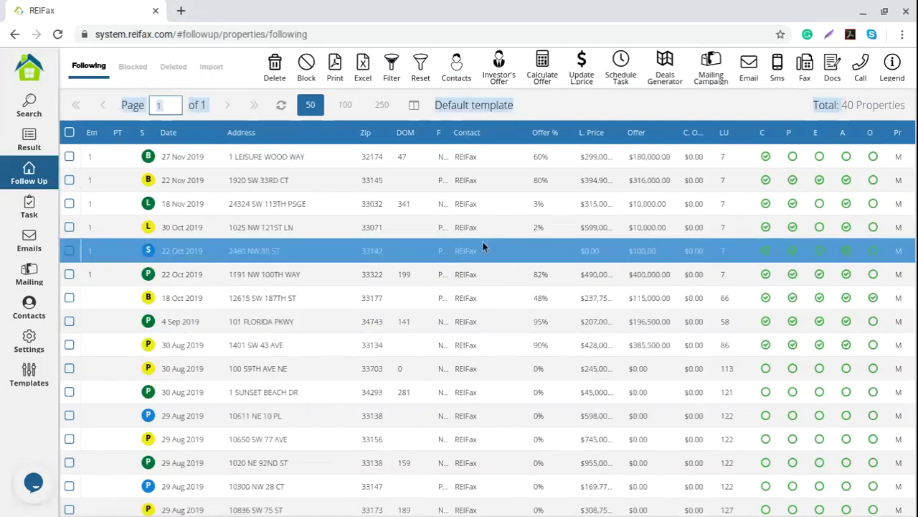
click(567, 113)
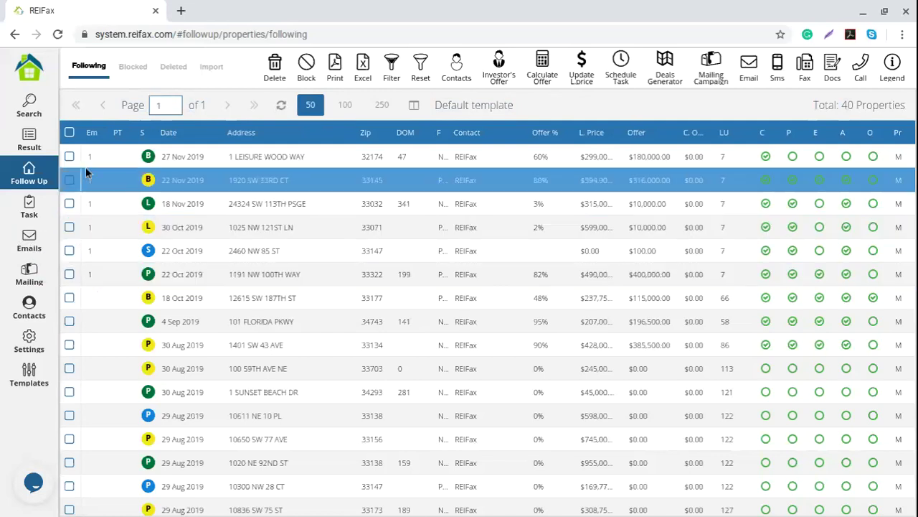
click(89, 157)
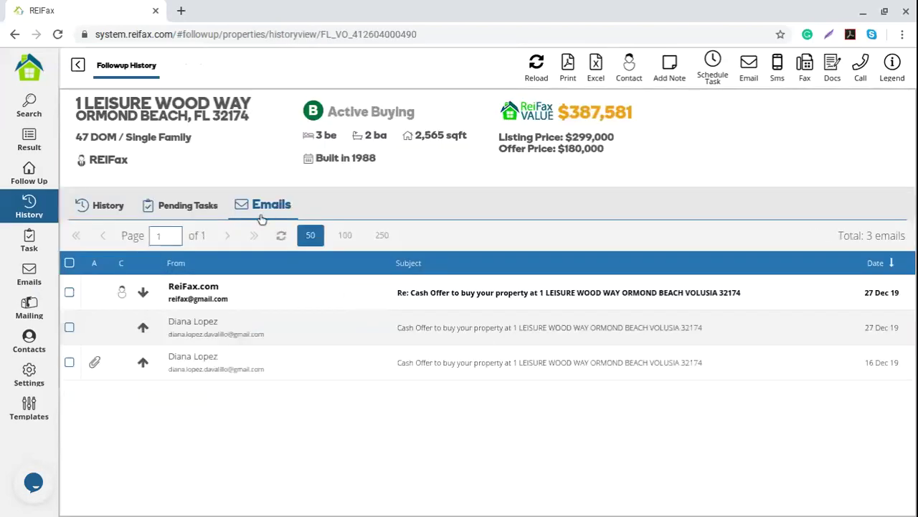
click(223, 320)
click(247, 294)
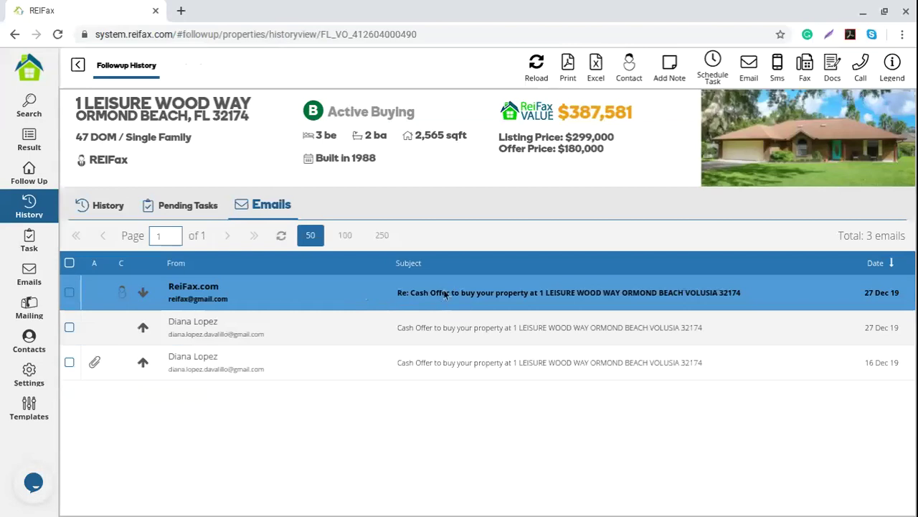
double_click(302, 298)
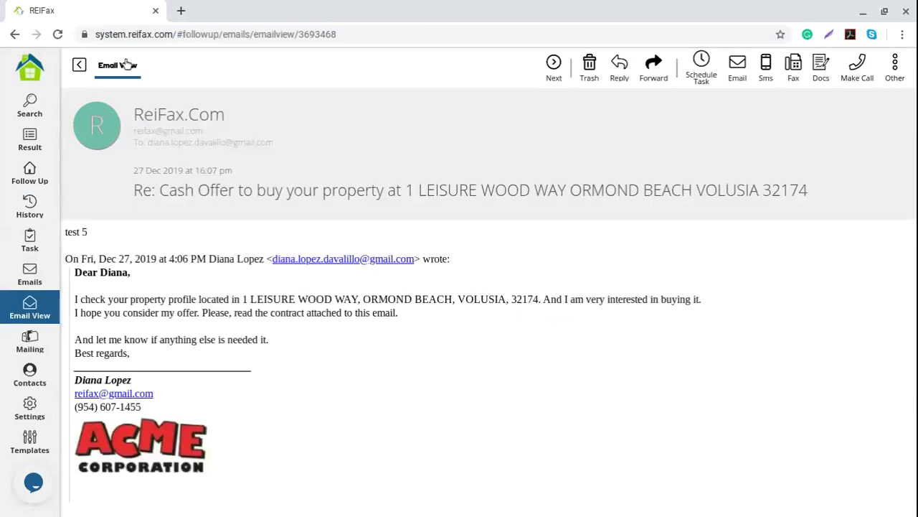
drag(68, 238, 99, 239)
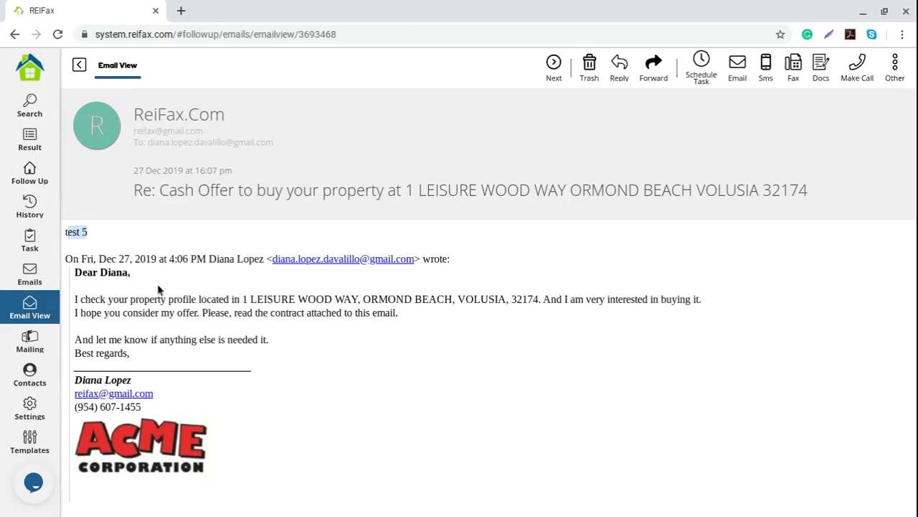
drag(142, 171, 244, 191)
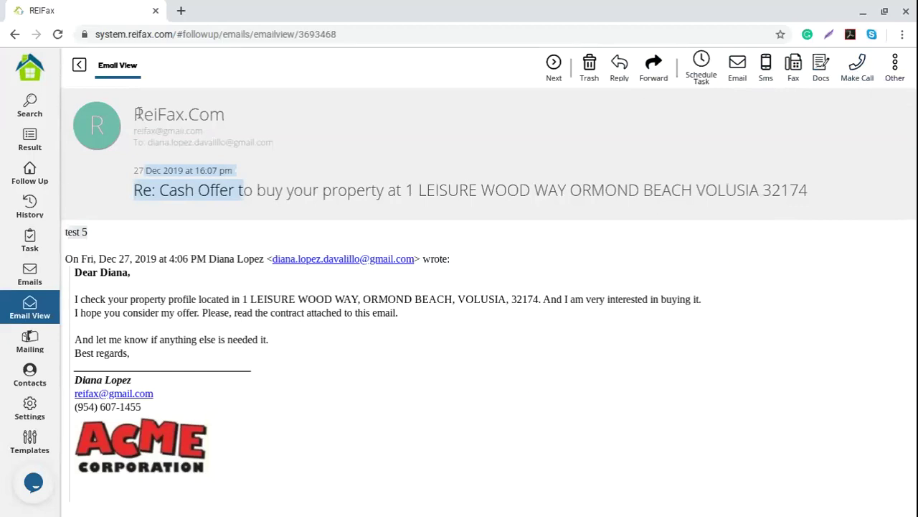
Step: Leave the email view, return to the followed properties and refresh the list to update the unread email indicators
click(81, 66)
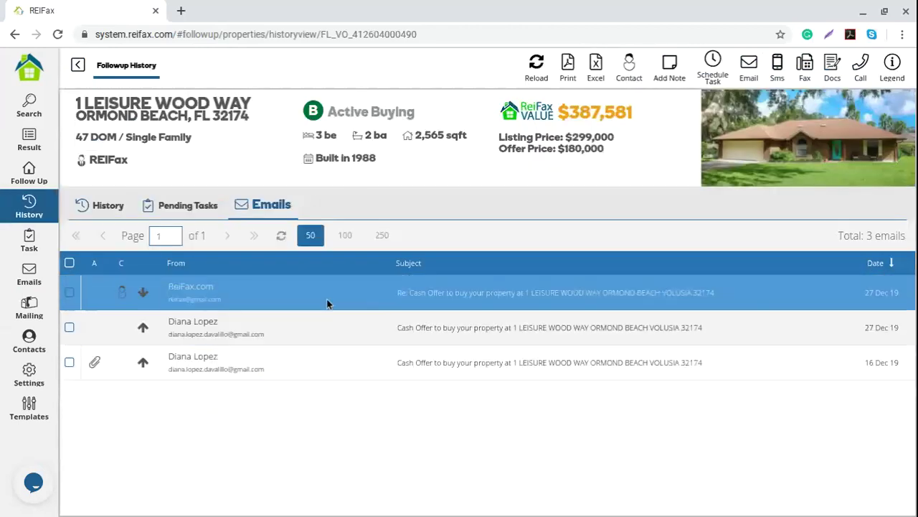
click(26, 184)
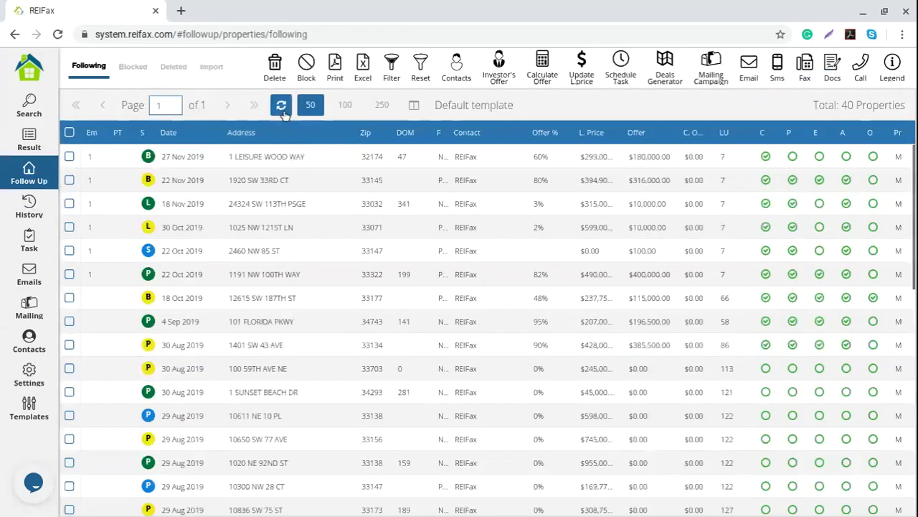
click(242, 260)
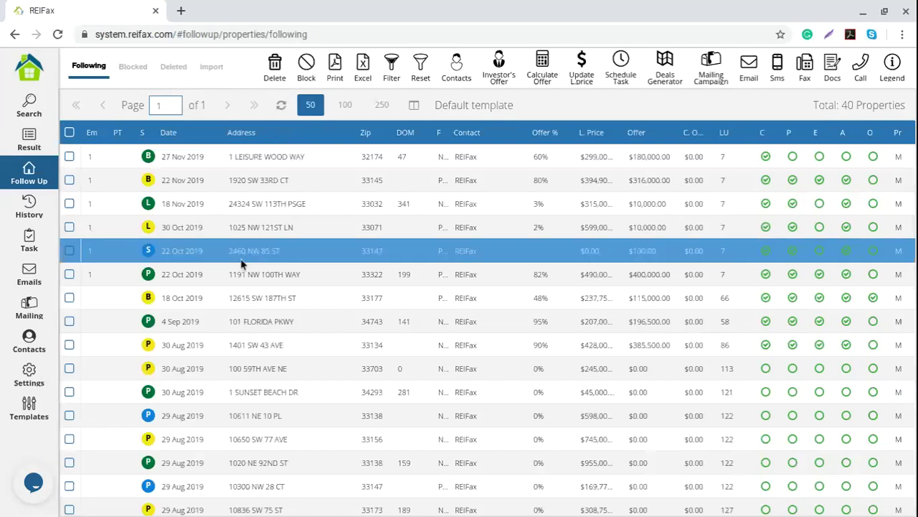
click(242, 264)
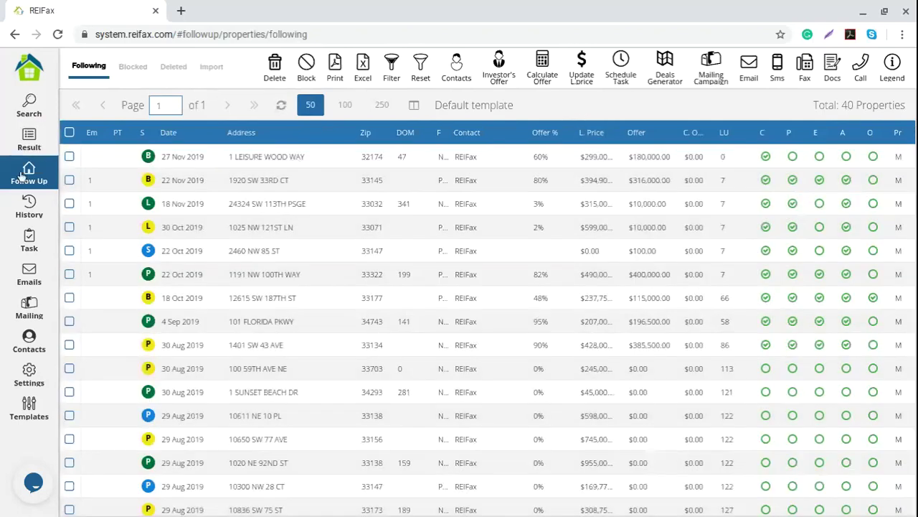
click(90, 165)
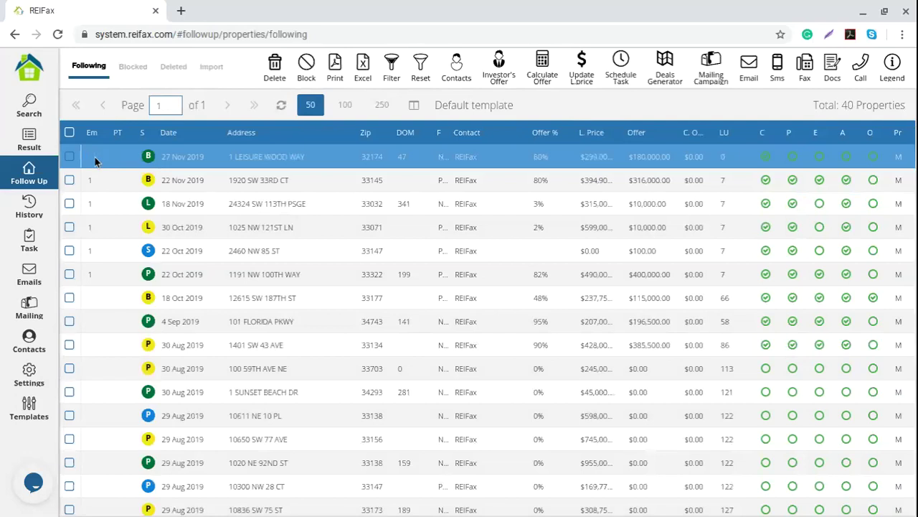
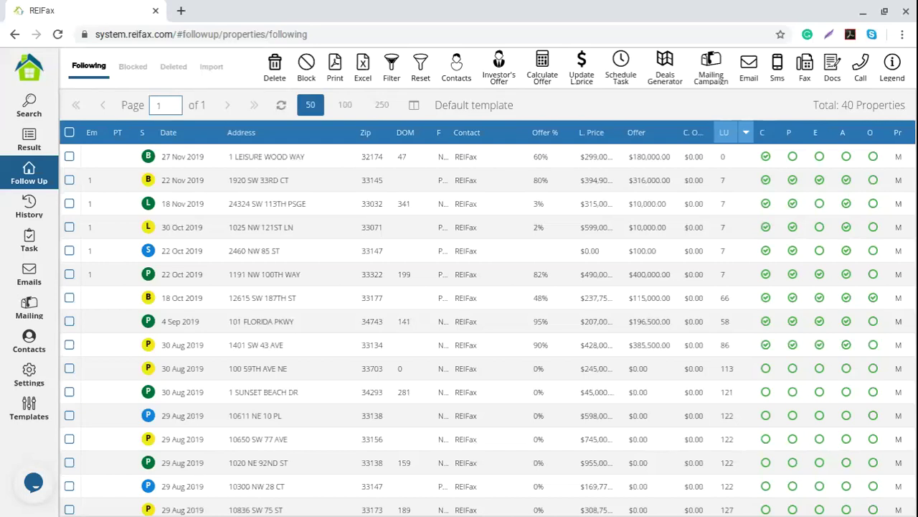
Step: Sort the filtered properties by the LU column in descending order and review the sorted list
click(746, 134)
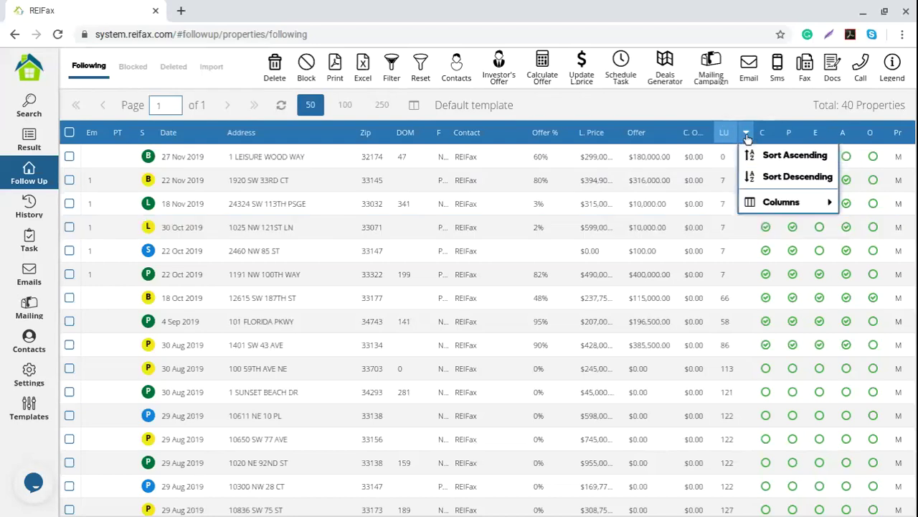
click(767, 179)
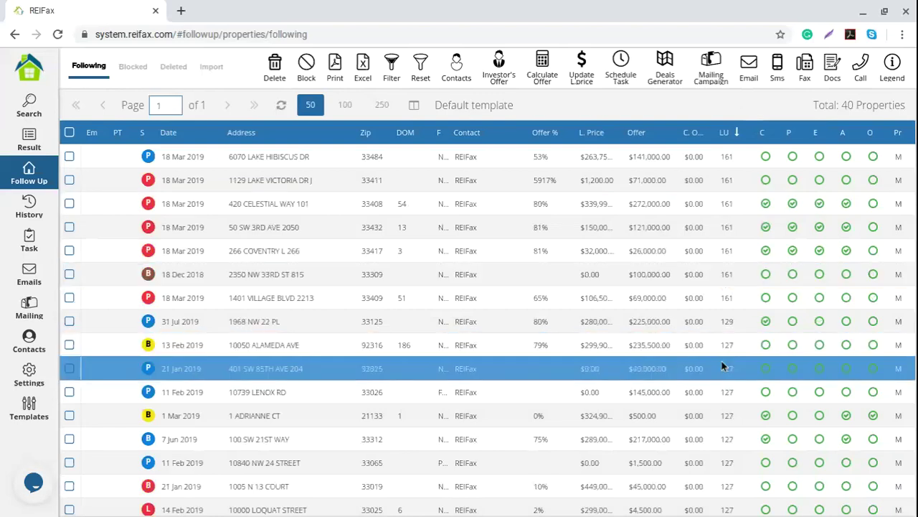
scroll(722, 363, down, 4)
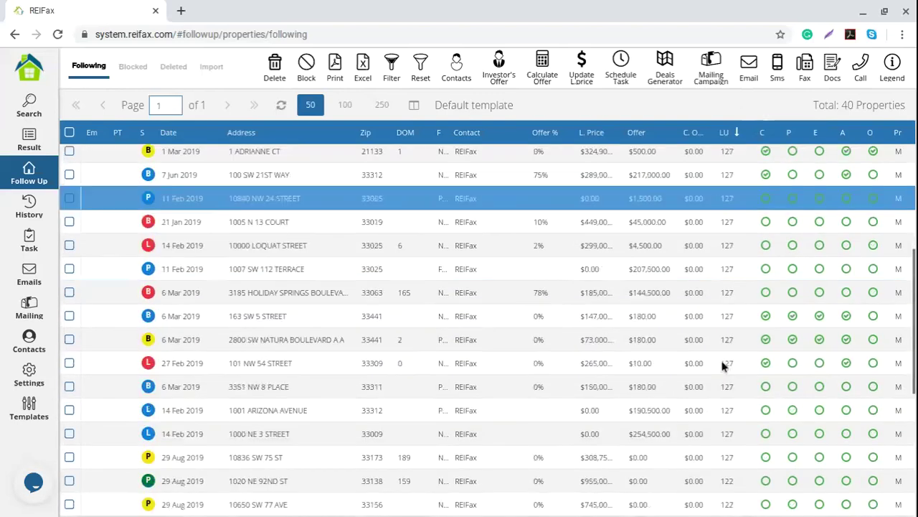
scroll(722, 366, down, 4)
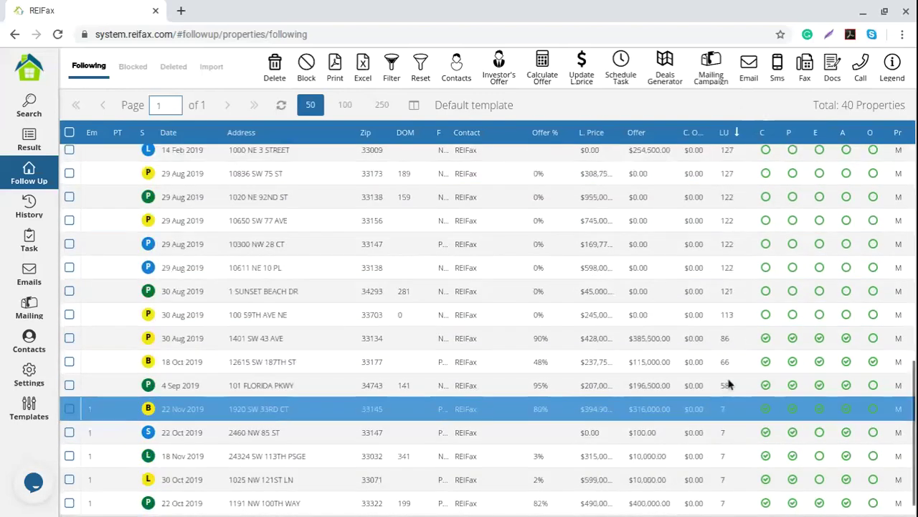
scroll(729, 381, up, 8)
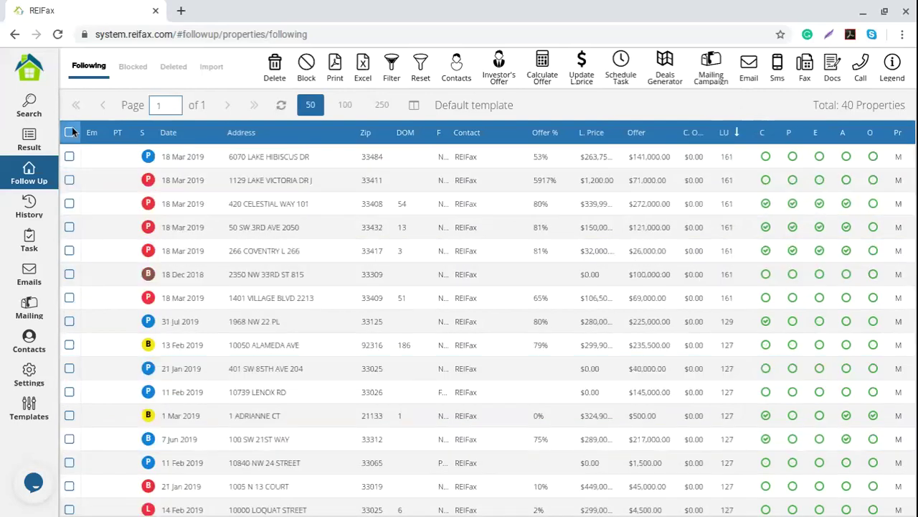
Step: Select all the filtered properties, clear that selection, and reset the property filter to list every followed property
click(70, 132)
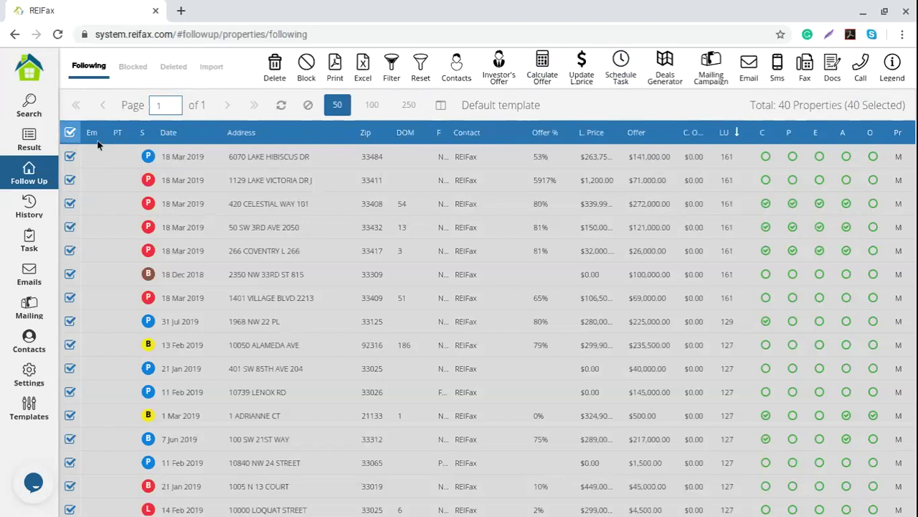
click(70, 132)
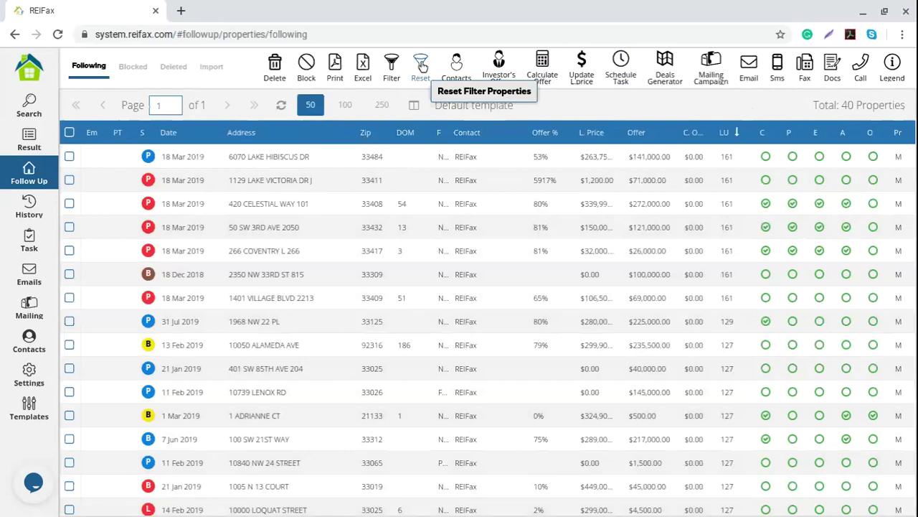
click(528, 126)
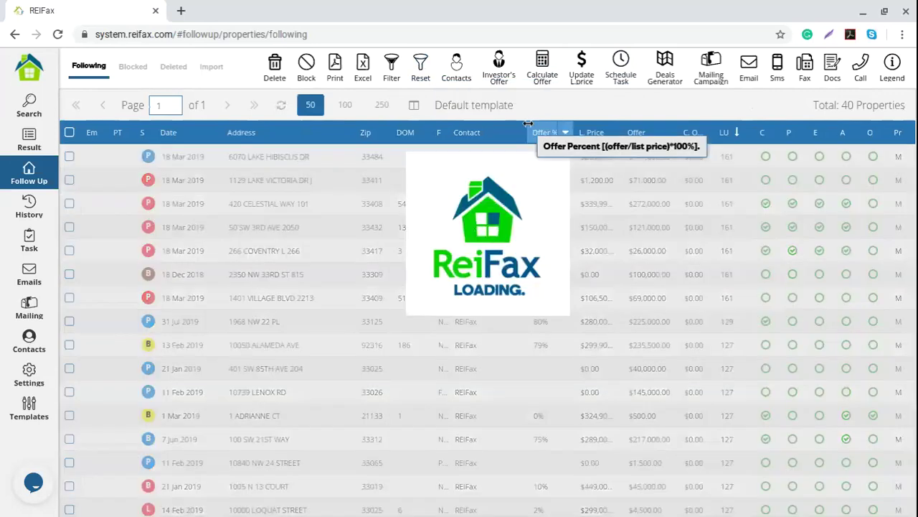
drag(528, 124, 577, 102)
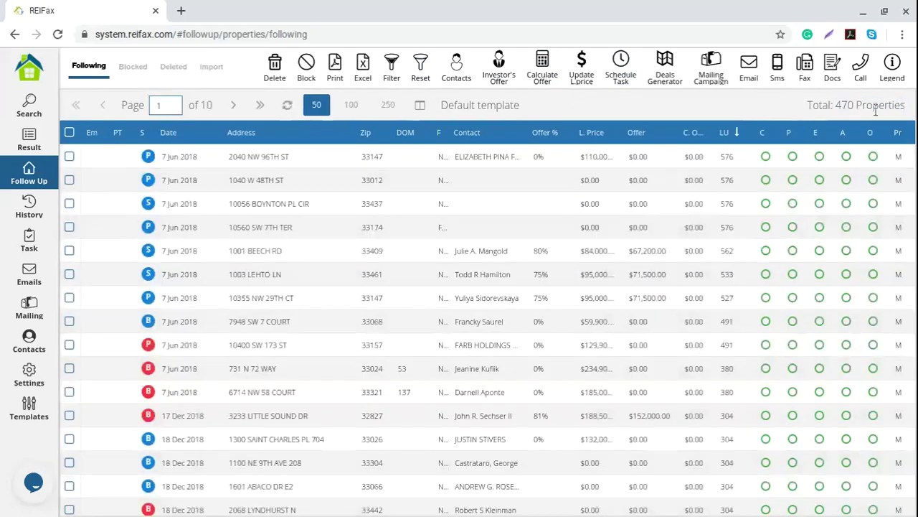
drag(836, 105, 673, 115)
click(673, 114)
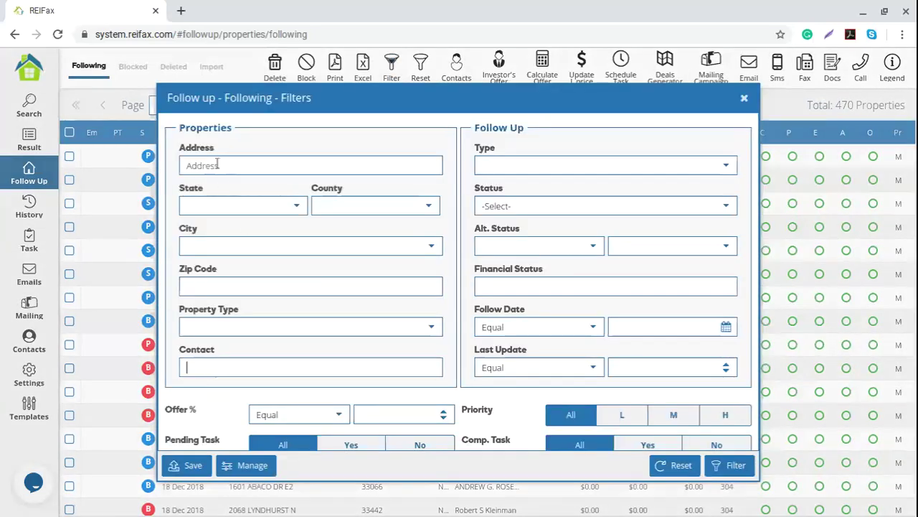
Step: Examine the address, county and city criteria in the followed-property filters without setting them
click(218, 164)
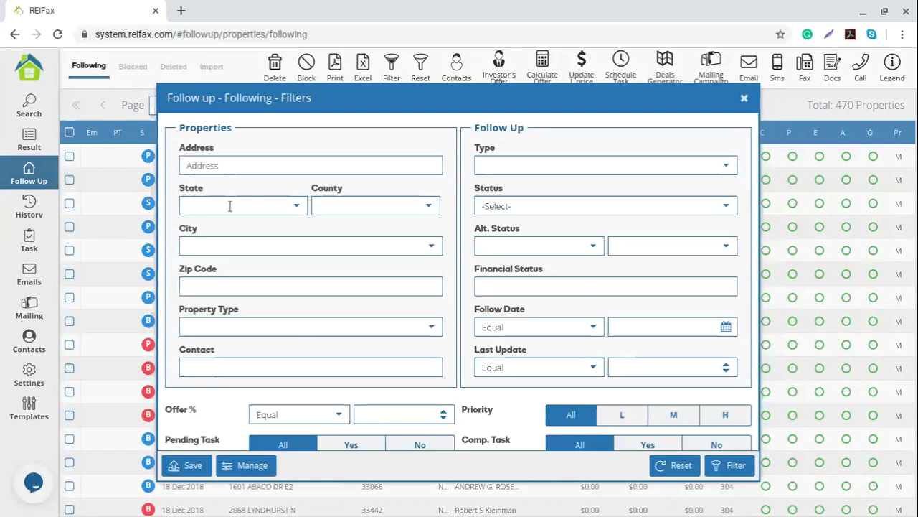
click(322, 206)
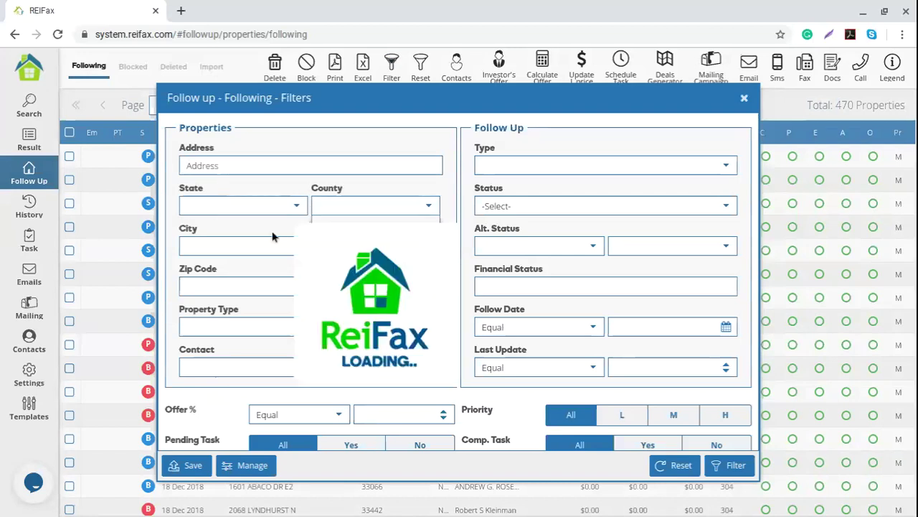
click(228, 245)
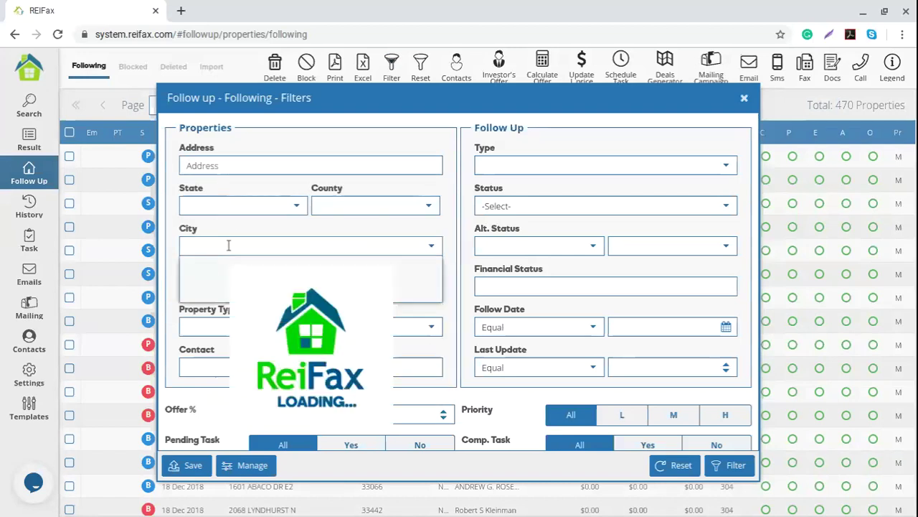
click(165, 252)
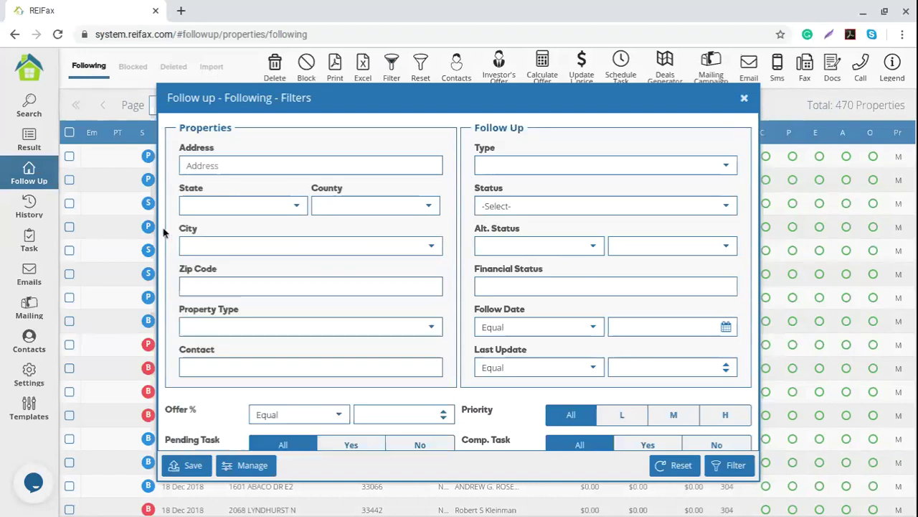
Step: Set the follow-up type filter to Buying, review the available status options, and close the filters without applying them
click(725, 167)
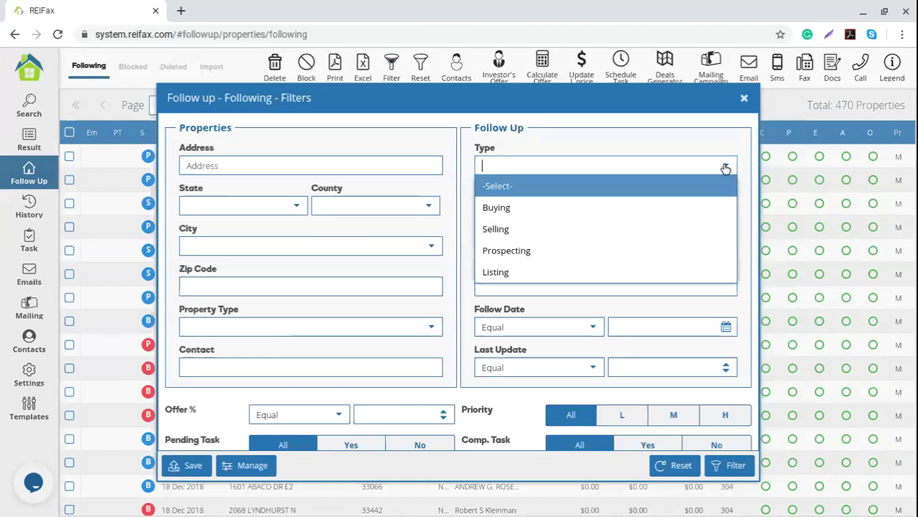
click(530, 213)
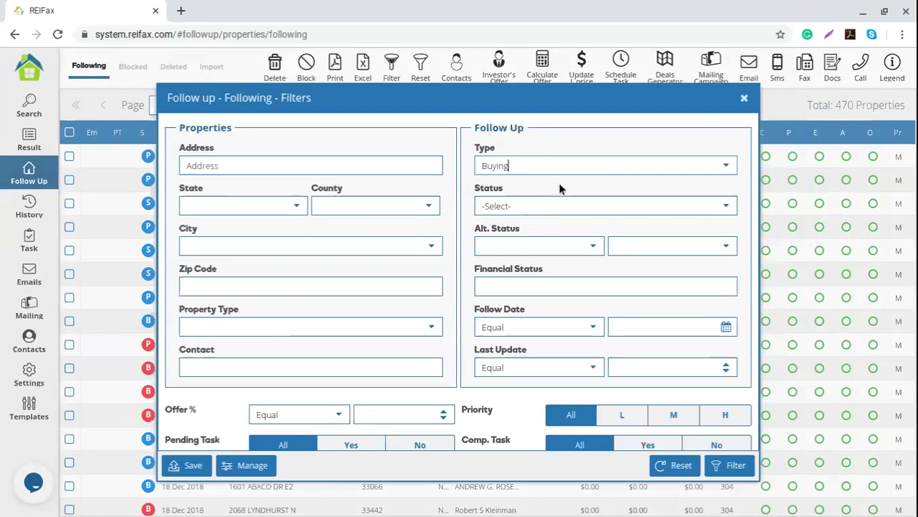
click(723, 206)
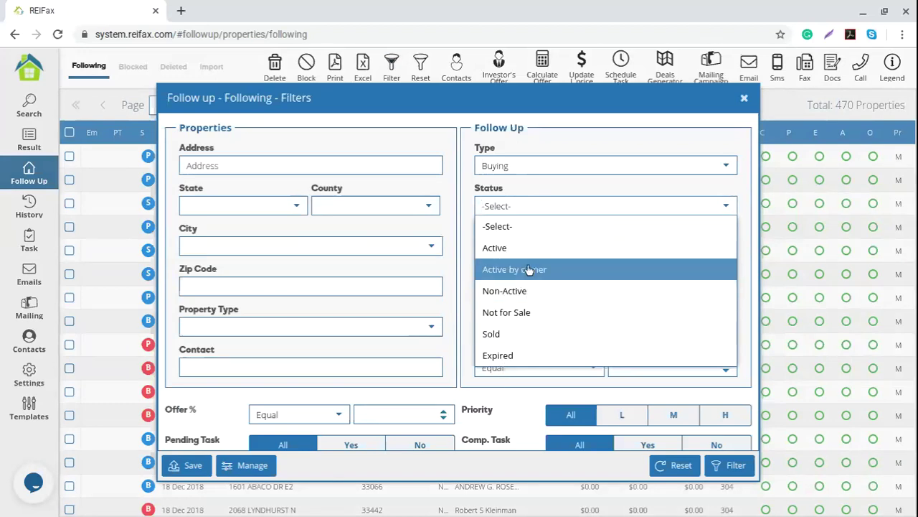
click(744, 187)
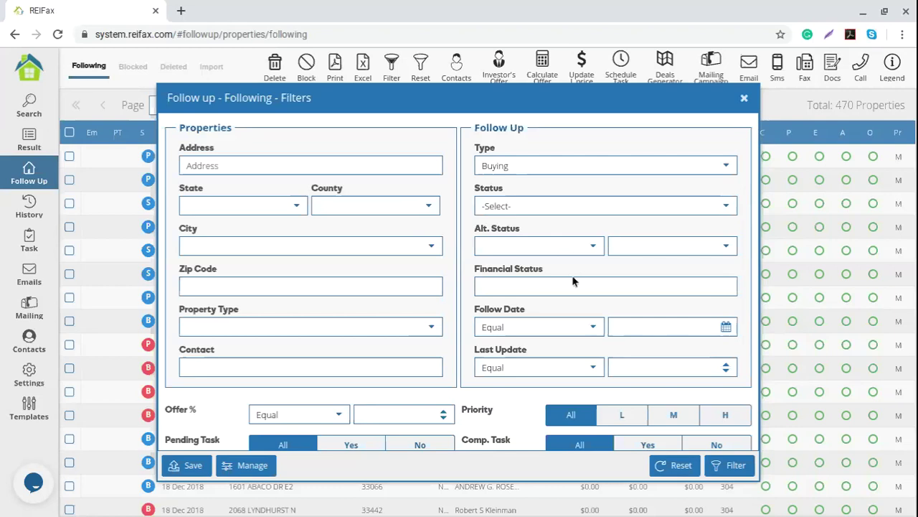
click(763, 103)
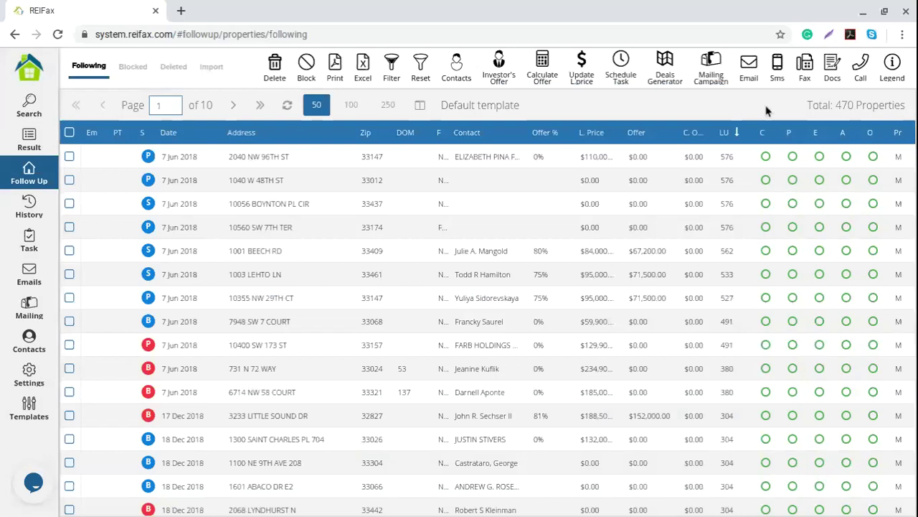
Step: Sort the followed properties by date in descending order
click(213, 133)
click(232, 176)
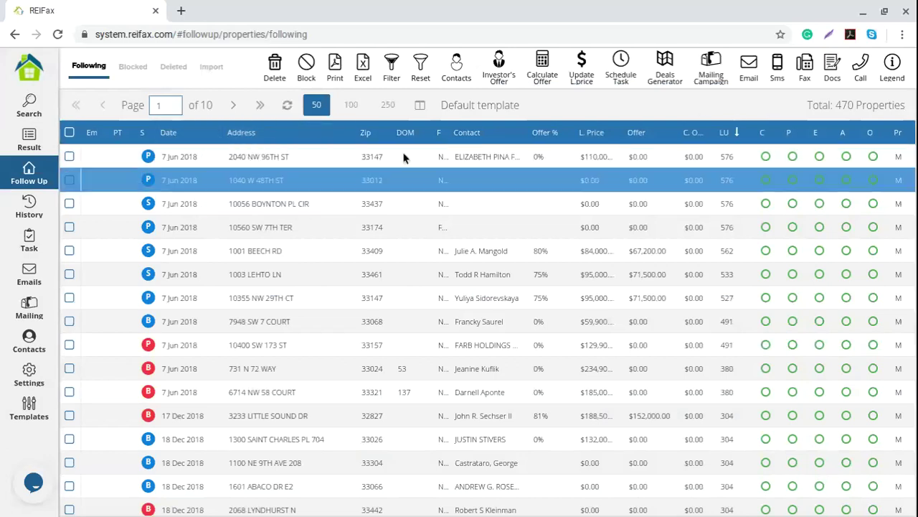
double_click(405, 159)
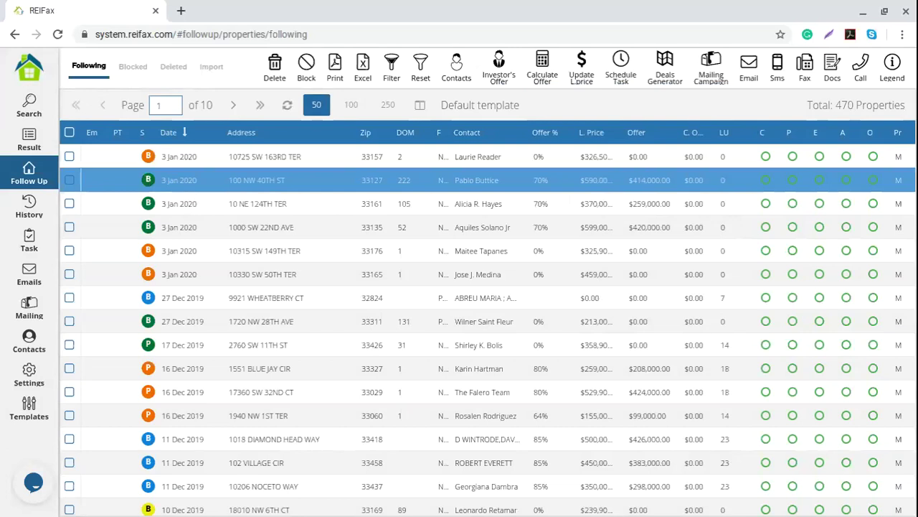
Step: Change the alternative status of the second property in the list to Under Contract and save it
right_click(254, 185)
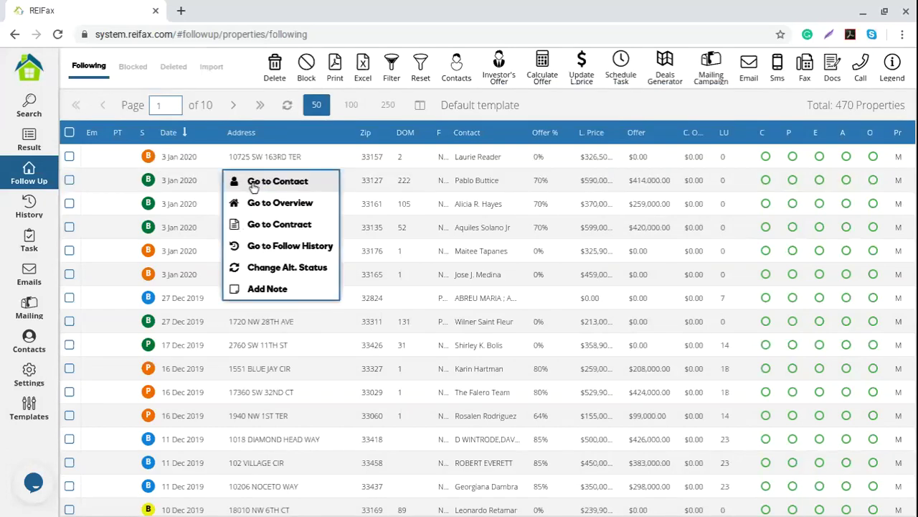
click(314, 275)
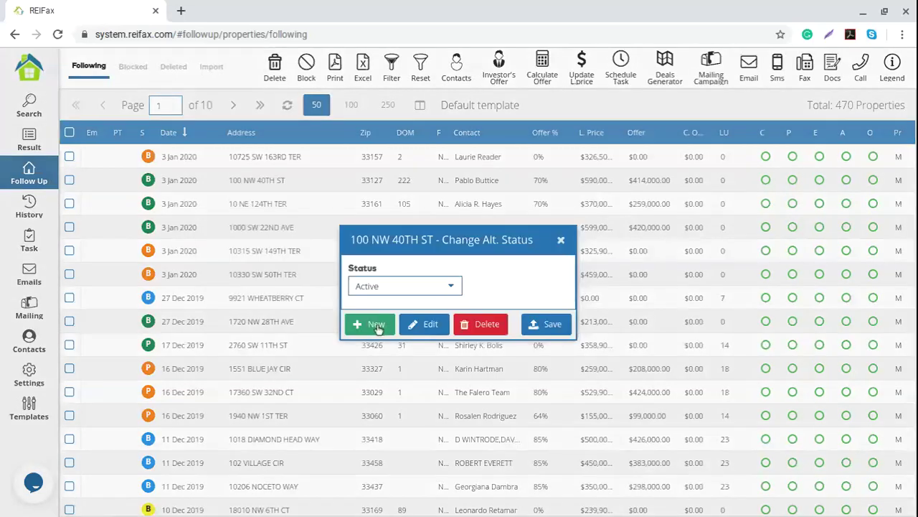
click(453, 287)
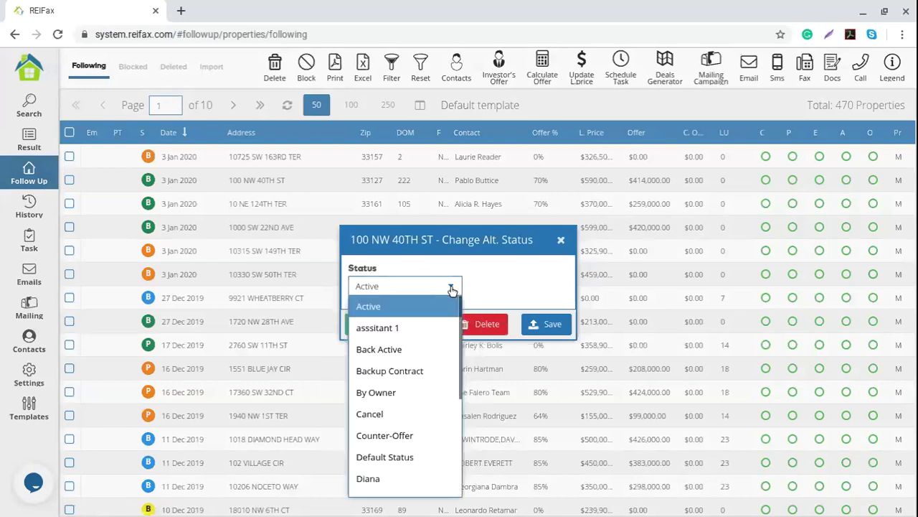
scroll(437, 330, down, 3)
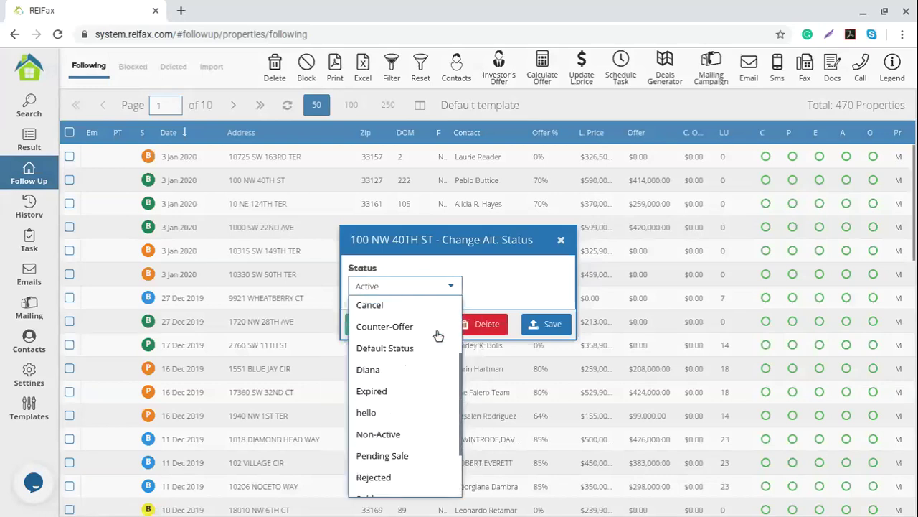
scroll(437, 335, down, 1)
scroll(436, 337, up, 5)
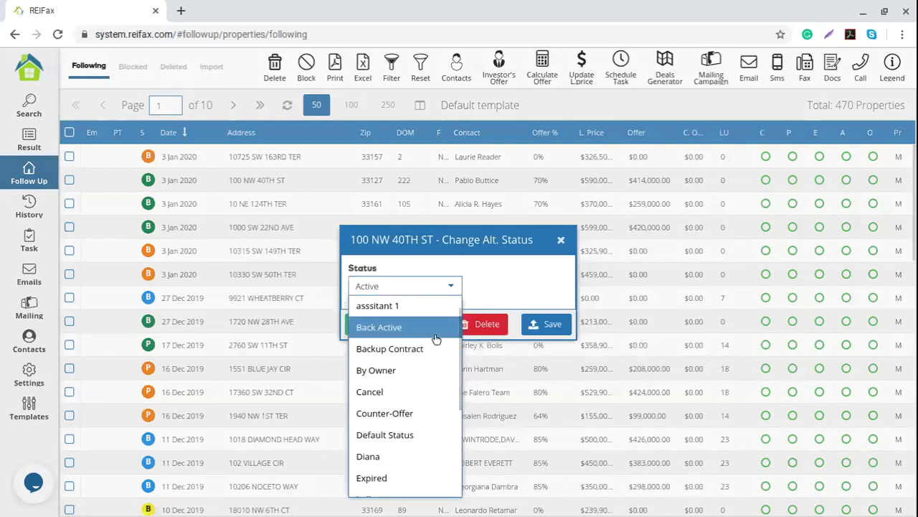
scroll(436, 339, down, 5)
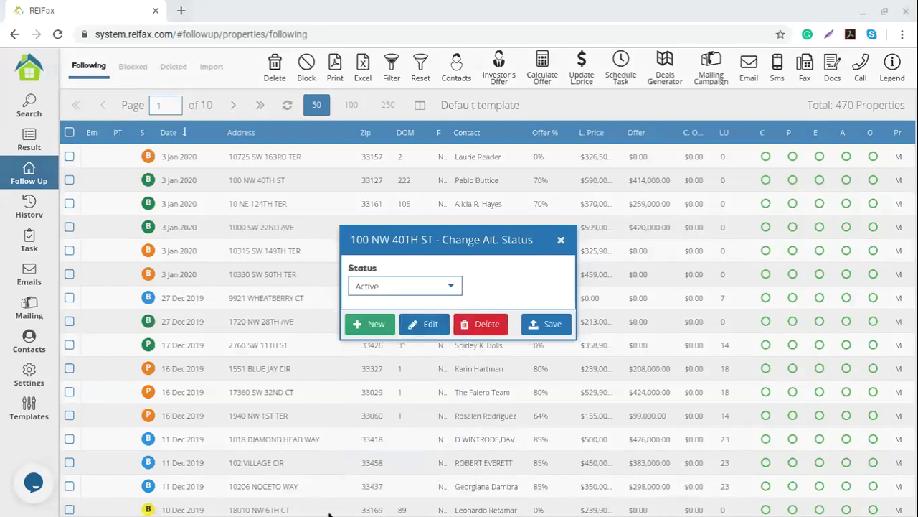
click(405, 285)
scroll(420, 403, down, 5)
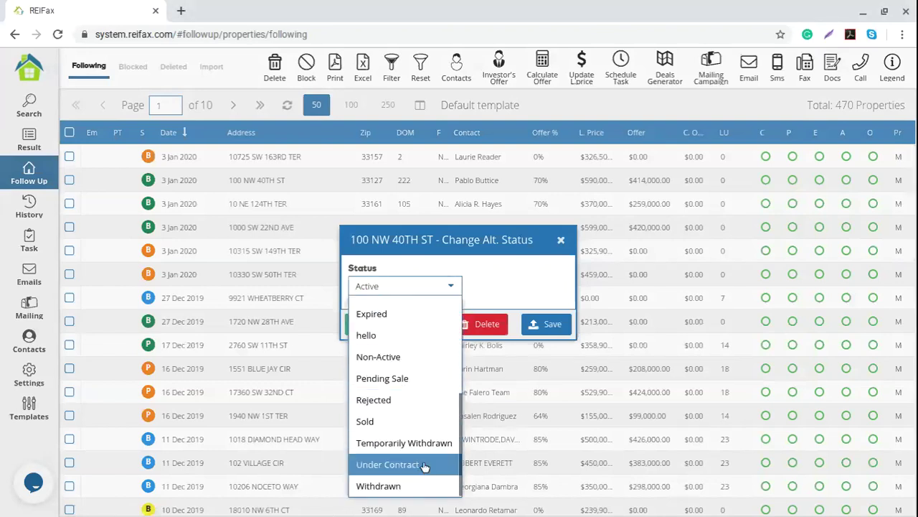
click(424, 466)
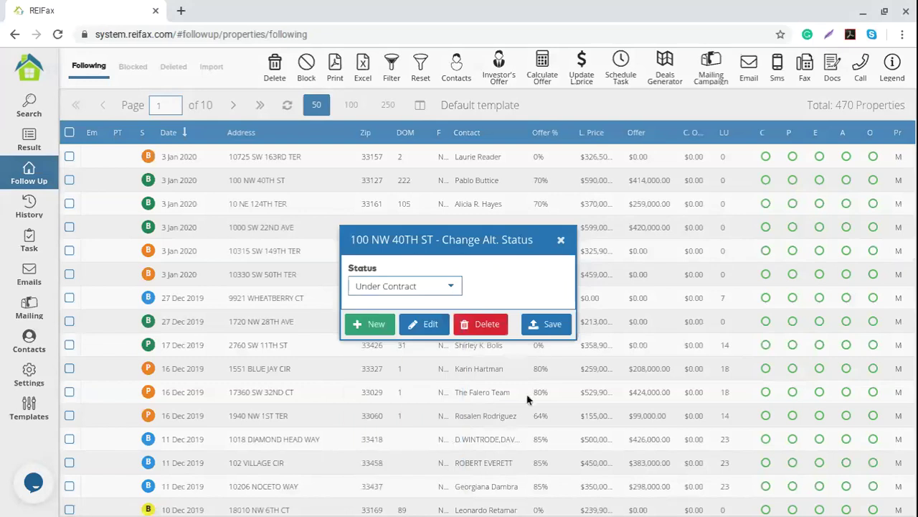
click(550, 325)
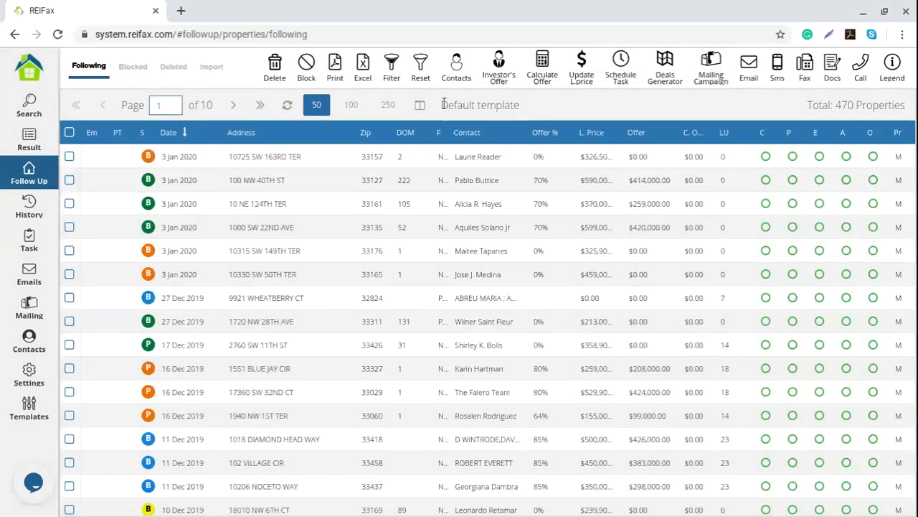
Step: Load the Default Status view grid template and review the Alt. Status column of the followed properties
drag(443, 105, 552, 115)
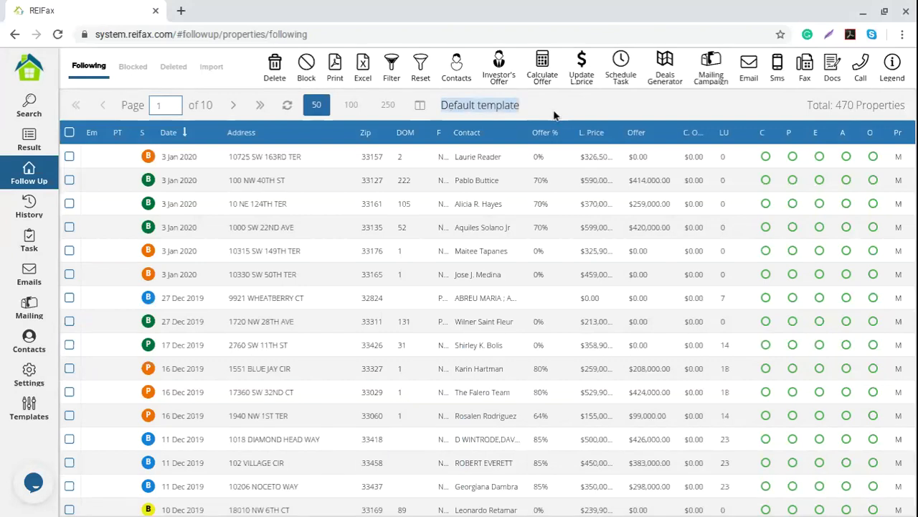
click(420, 105)
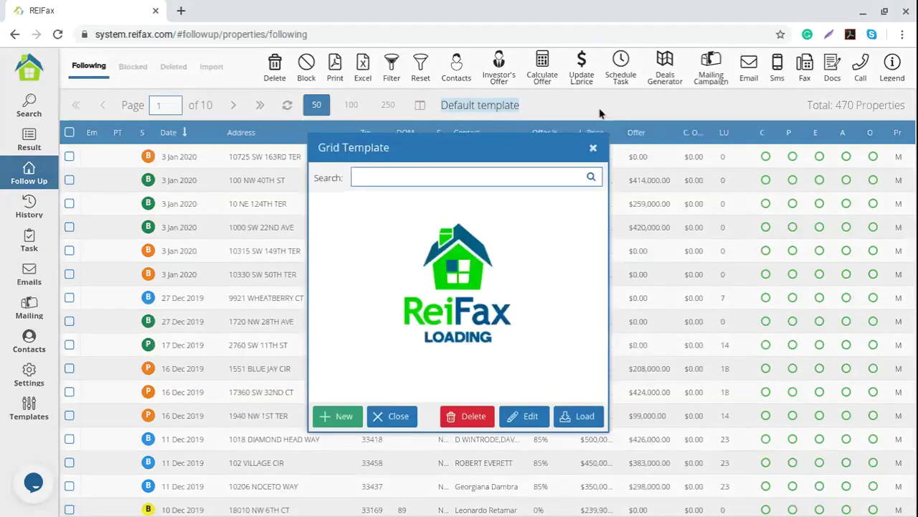
click(593, 150)
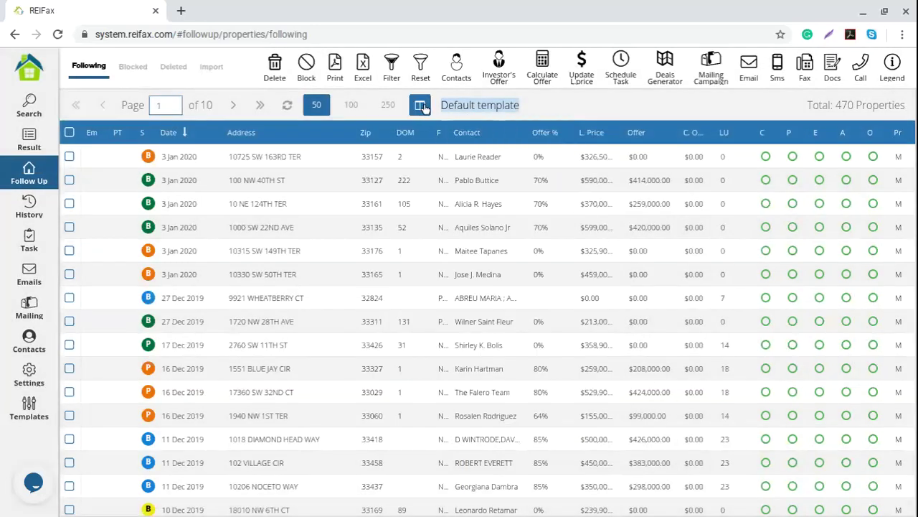
click(422, 105)
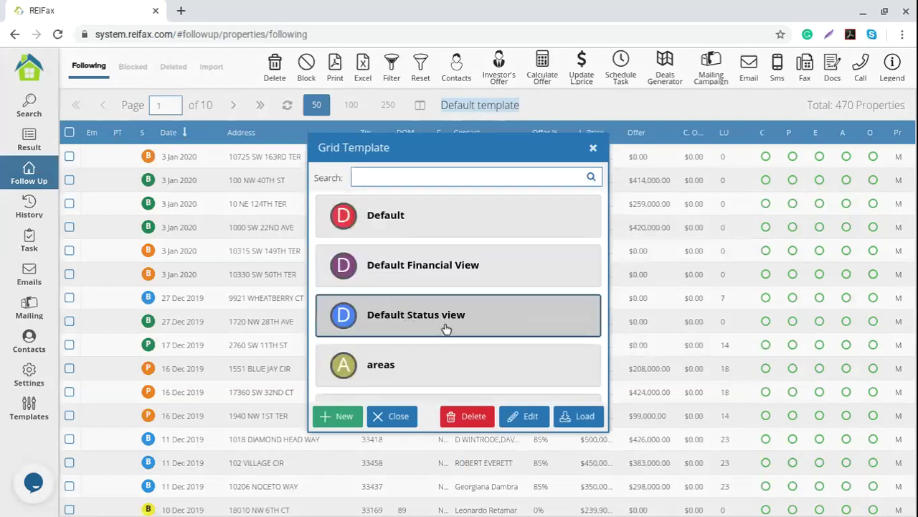
click(495, 316)
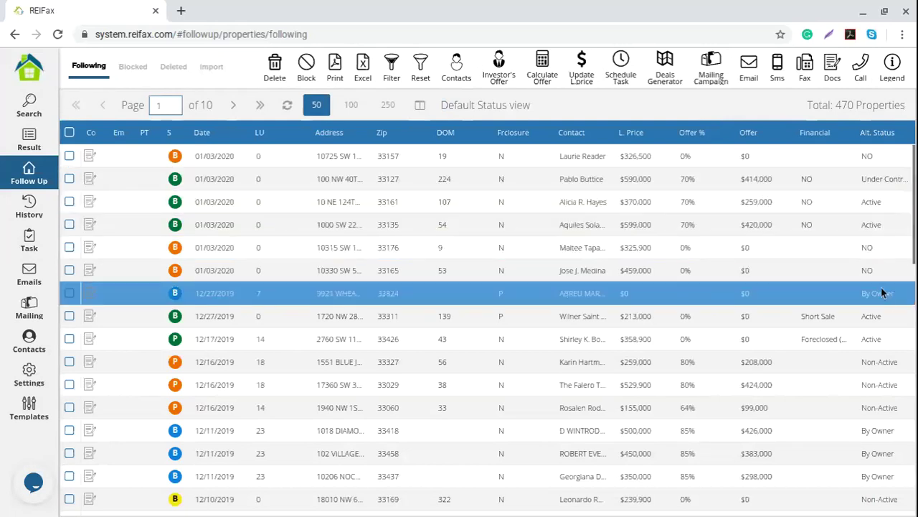
scroll(884, 429, down, 3)
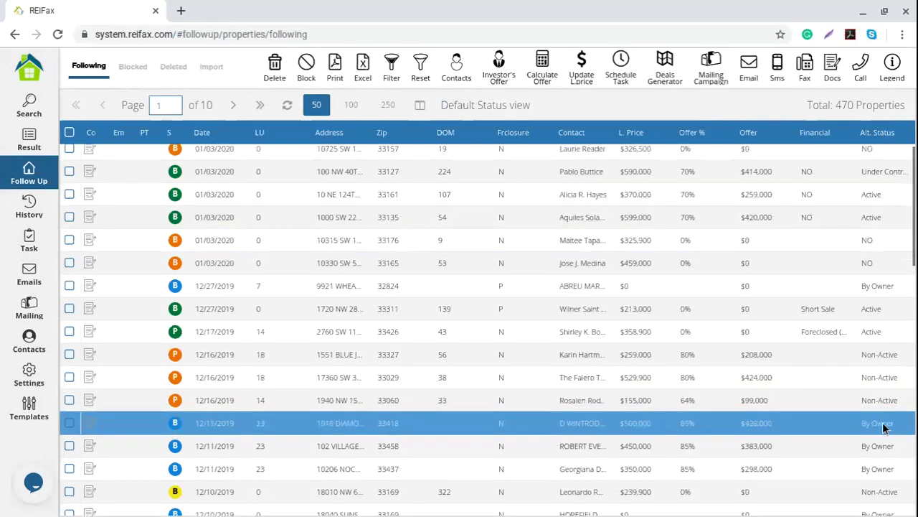
scroll(886, 427, down, 3)
scroll(888, 429, up, 6)
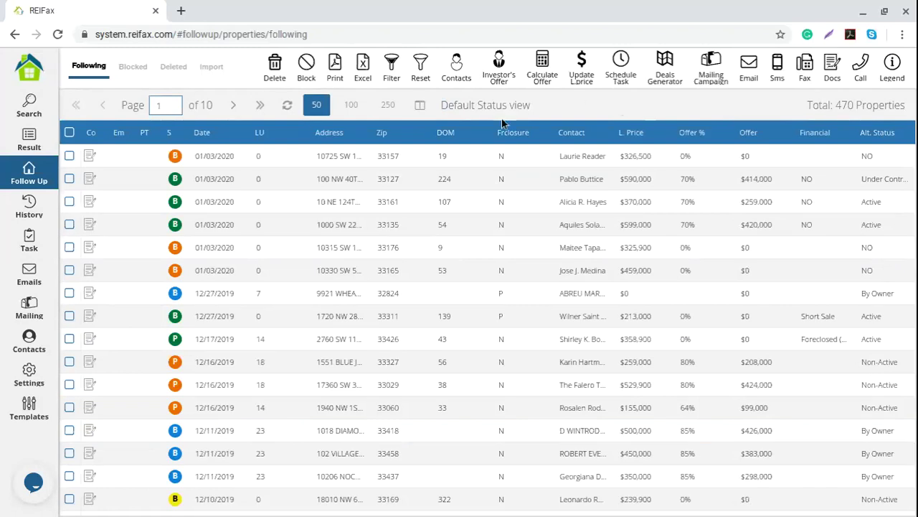
Step: Filter the followed properties by Alt. Status Equal to Under Contract and load the Default grid template
click(394, 76)
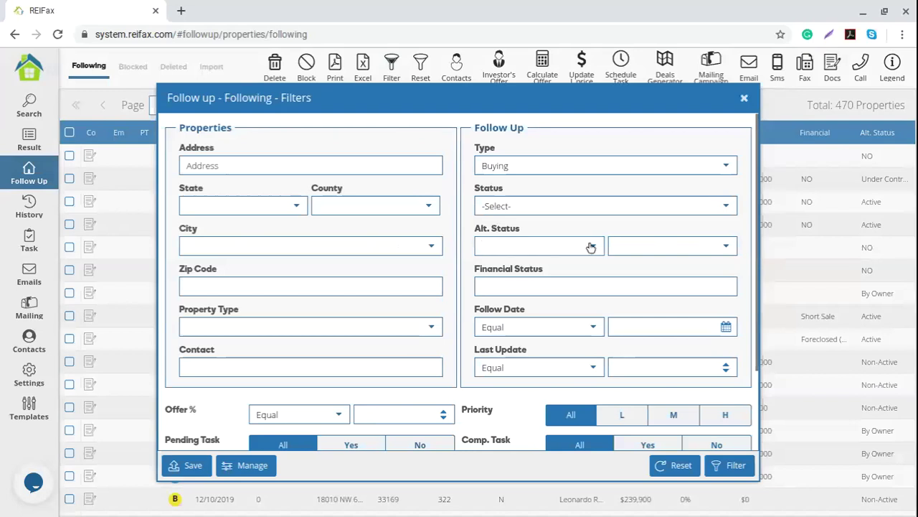
click(587, 247)
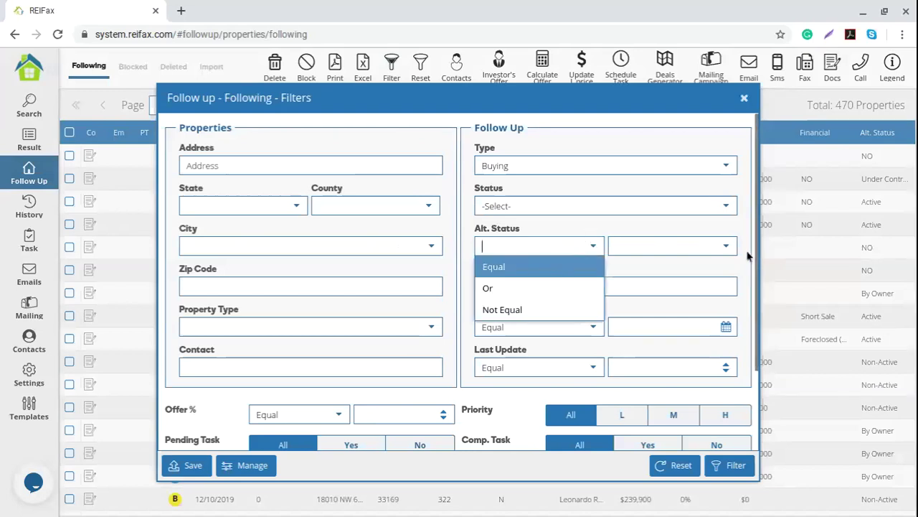
click(724, 246)
scroll(718, 280, down, 3)
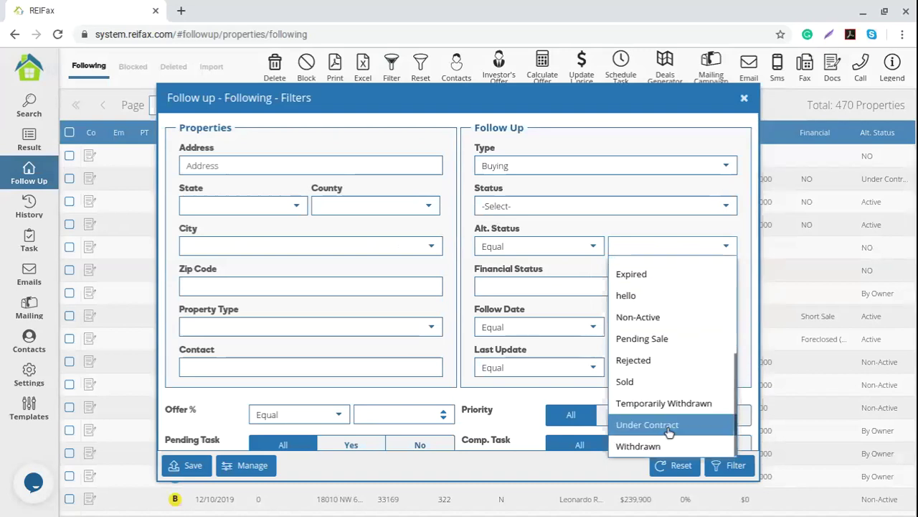
click(669, 424)
click(724, 465)
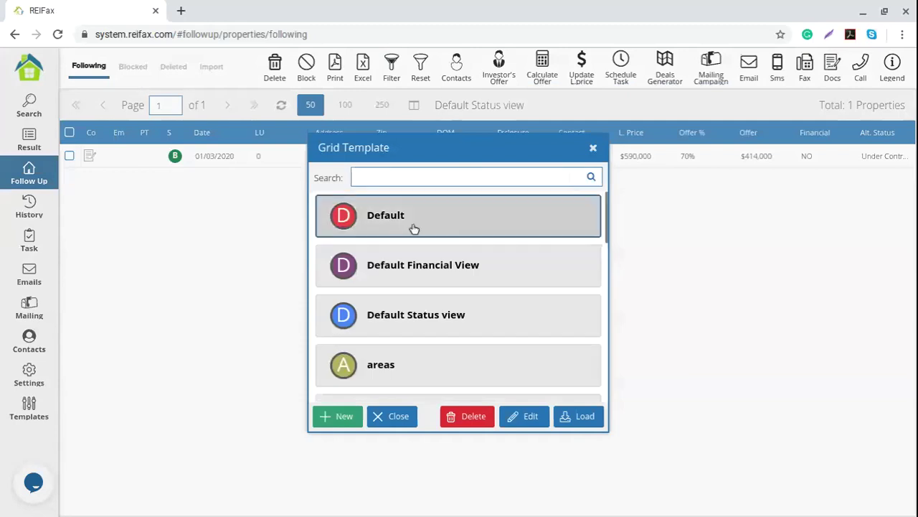
click(582, 419)
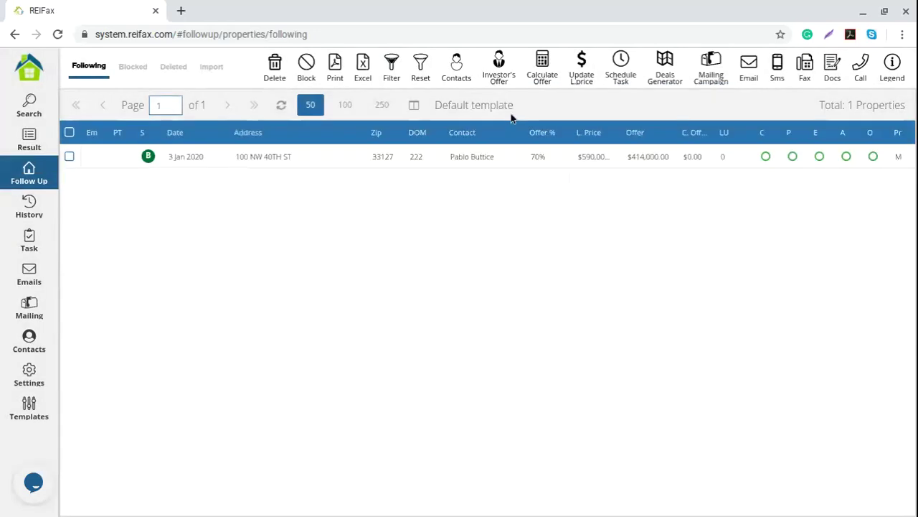
click(360, 65)
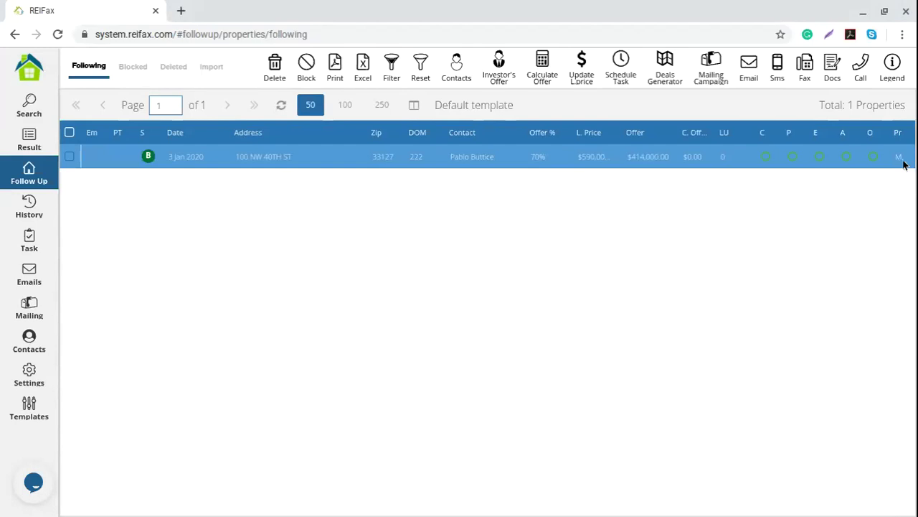
Step: Set the priority of the filtered property to H and refresh the list
click(901, 159)
click(869, 180)
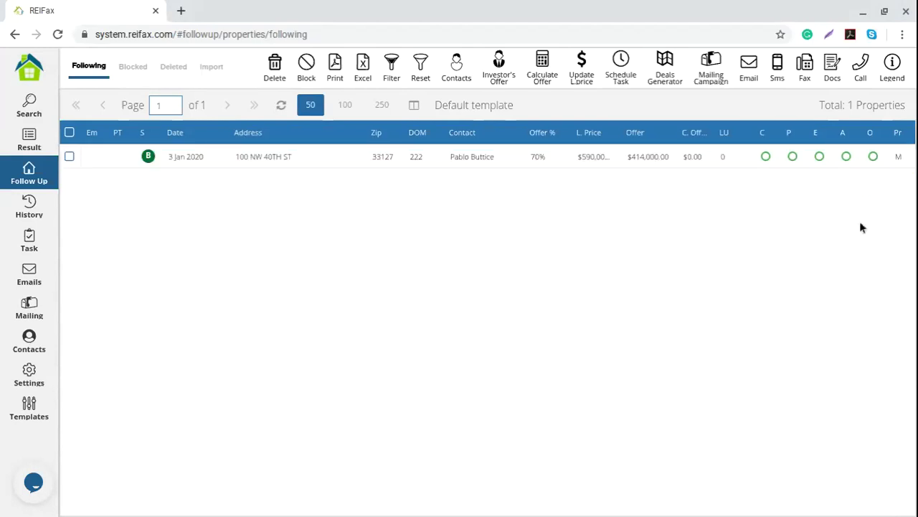
click(285, 107)
Step: Reset the current filter and filter the followed properties by priority H
click(420, 68)
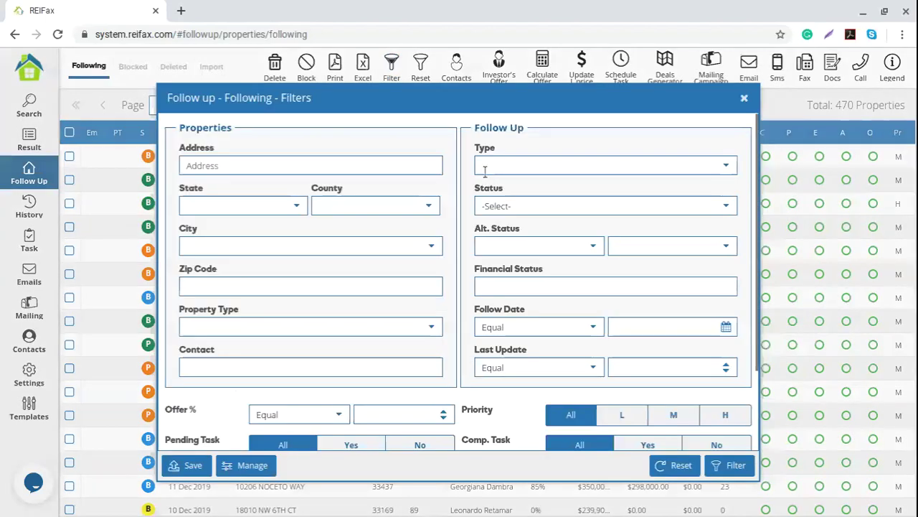
scroll(615, 260, down, 3)
click(725, 312)
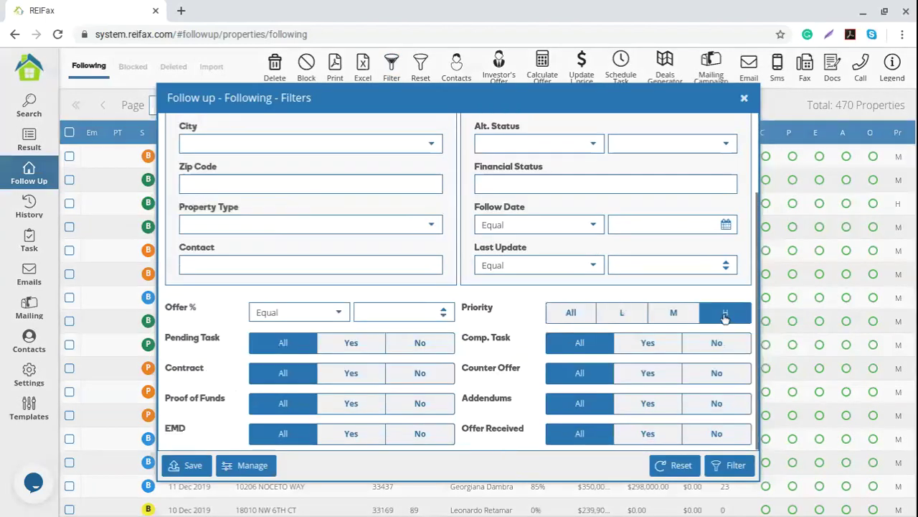
click(721, 466)
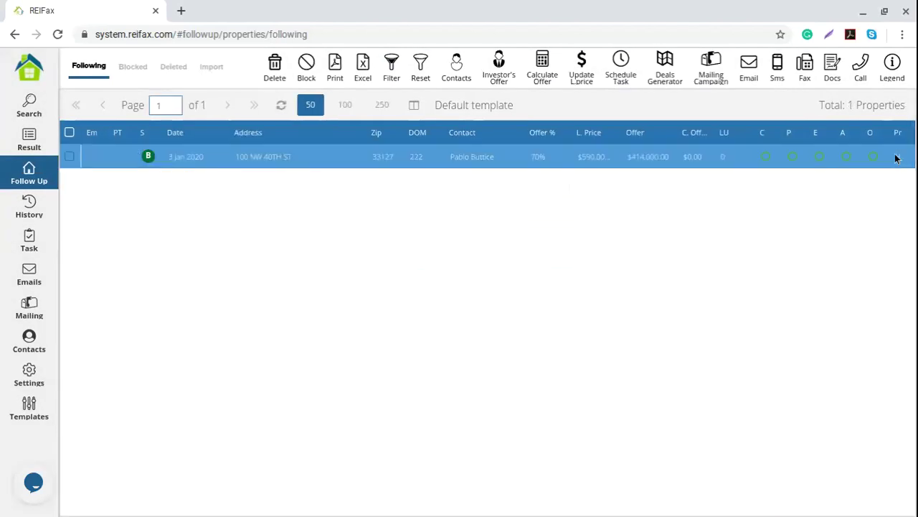
Step: Add an Offer % filter of Equal or Greater 70 to the followed properties with priority H
click(393, 68)
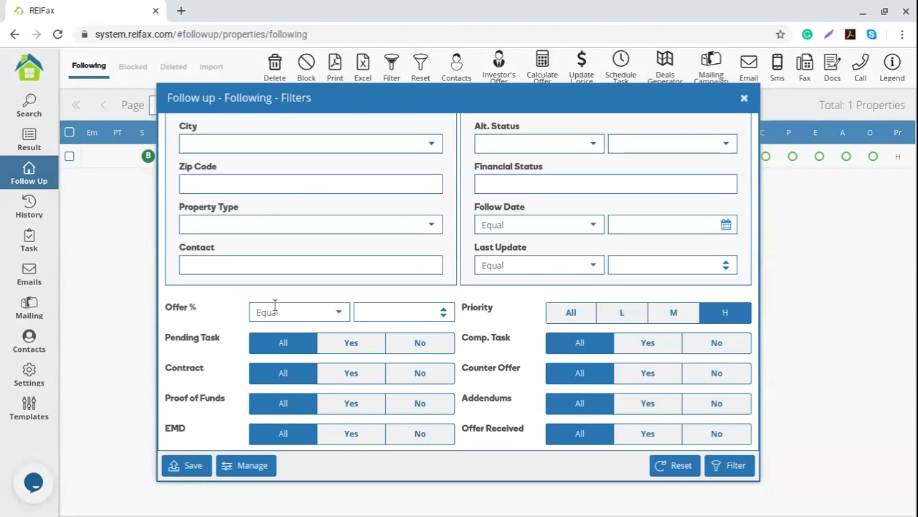
click(339, 316)
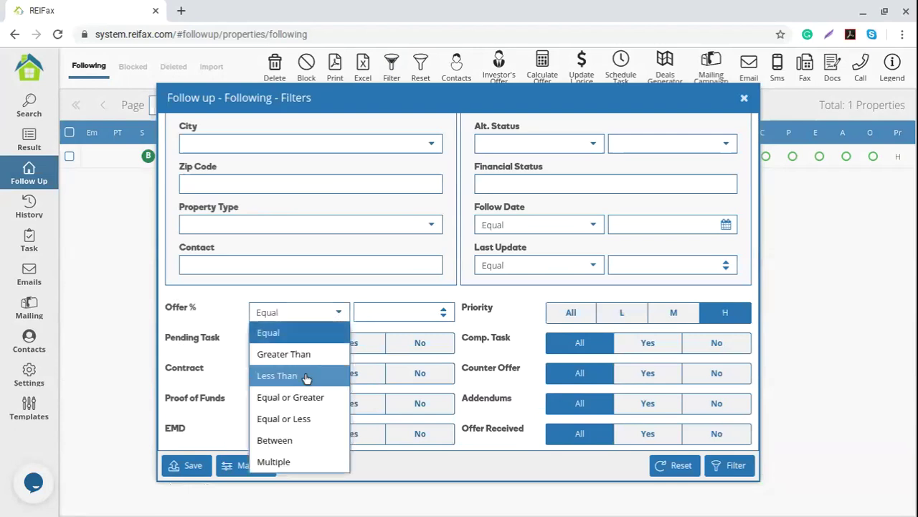
click(323, 397)
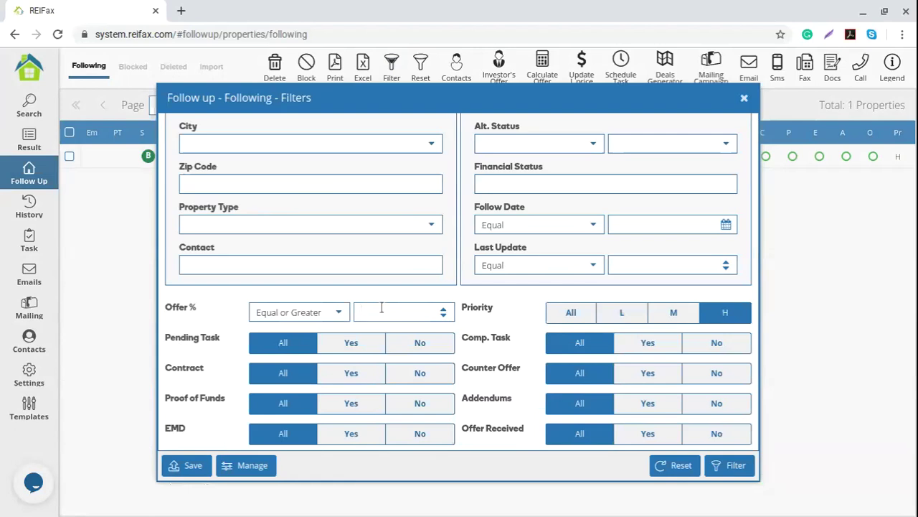
text(70)
click(747, 460)
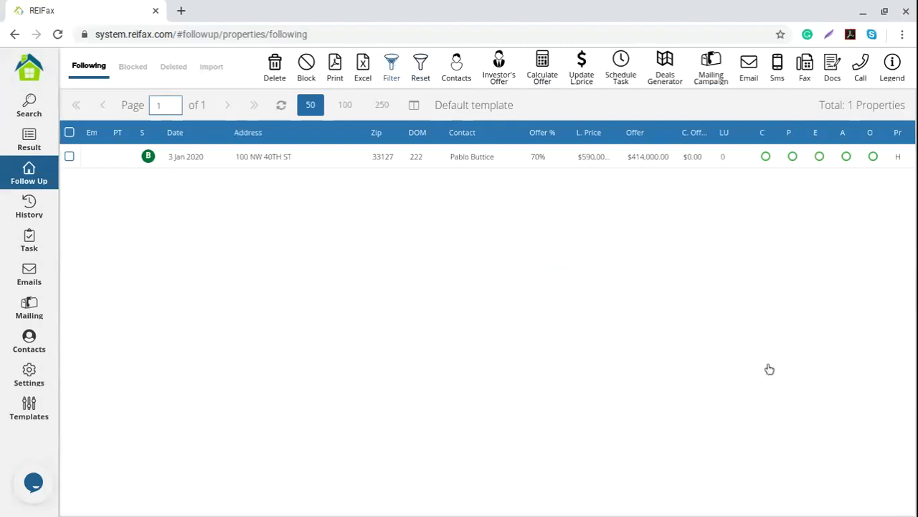
Step: Change the priority filter to M and review the Offer % values of the filtered properties
click(673, 312)
click(746, 465)
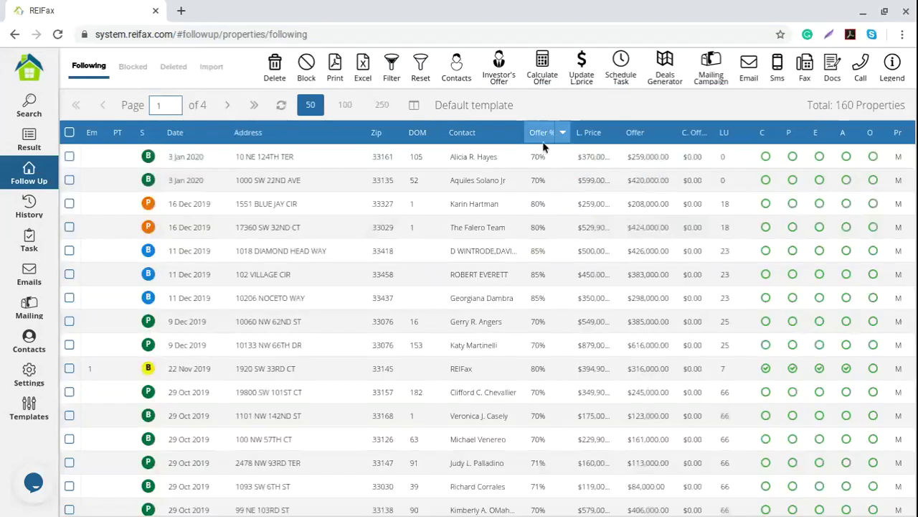
scroll(546, 286, down, 5)
scroll(546, 285, down, 4)
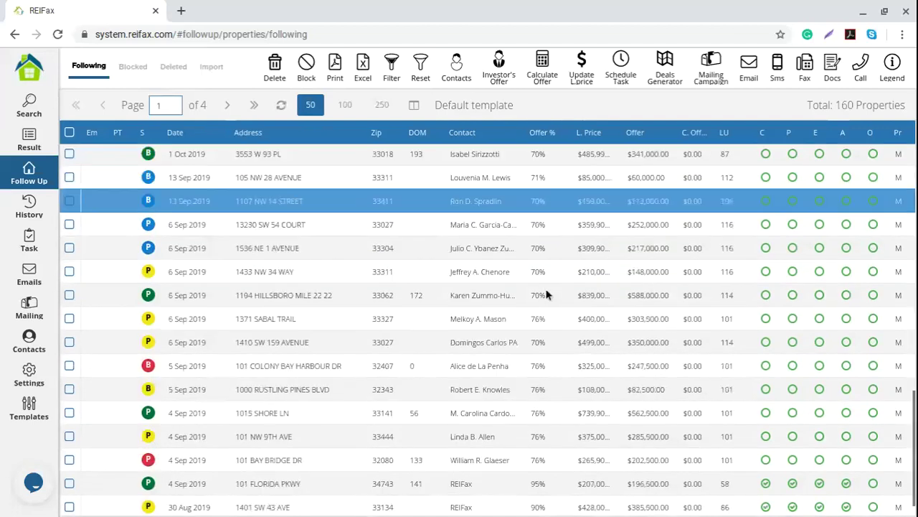
scroll(542, 353, up, 7)
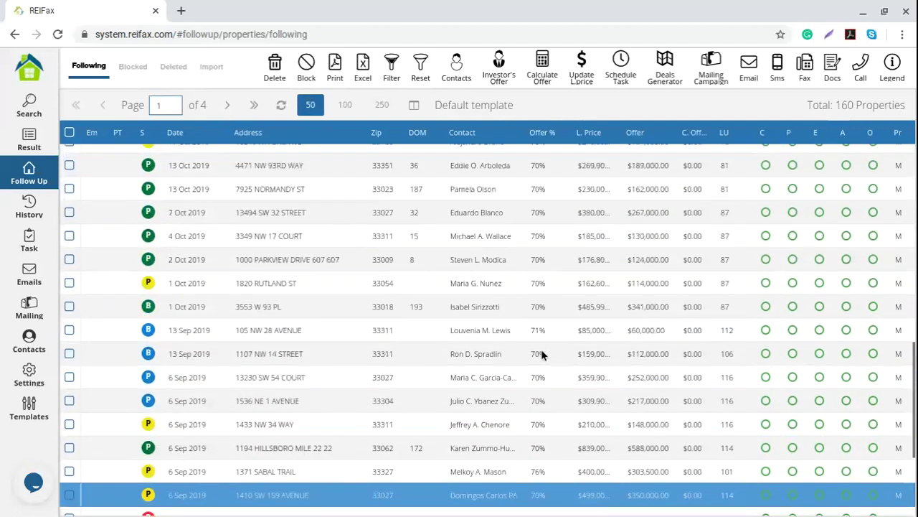
scroll(541, 353, up, 2)
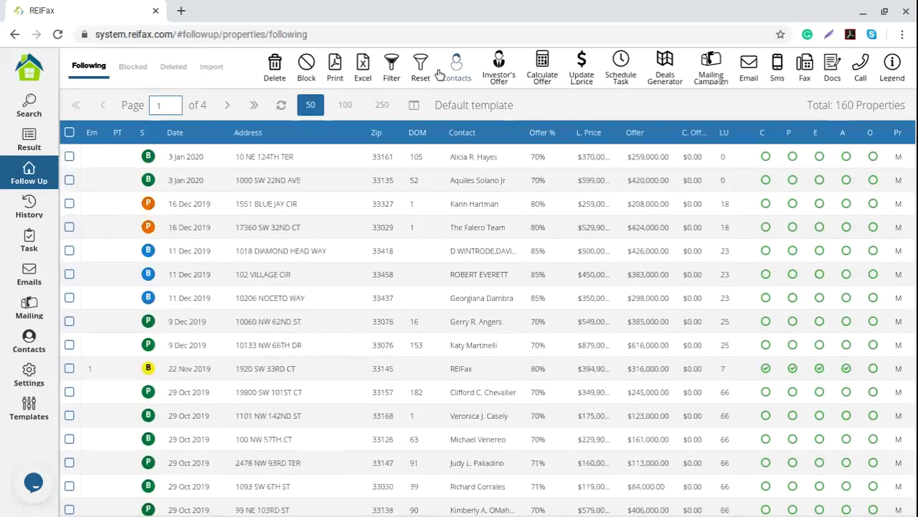
click(393, 67)
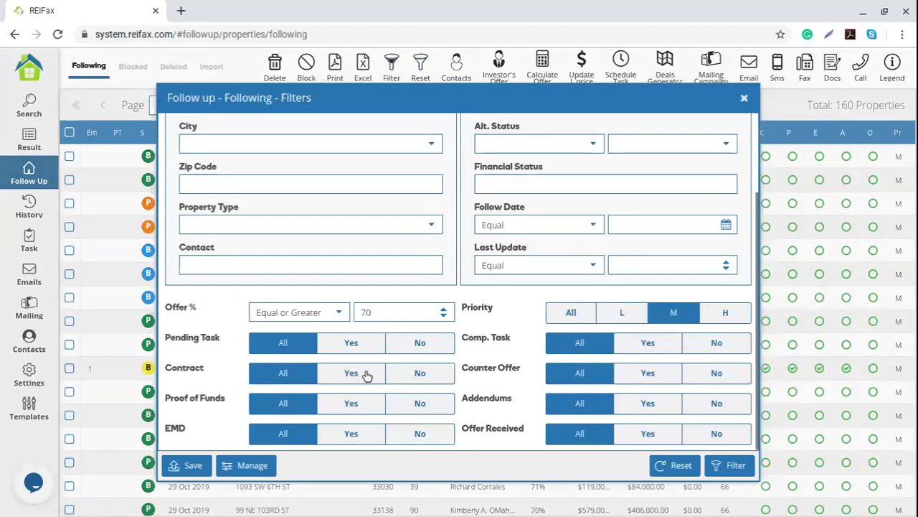
click(365, 373)
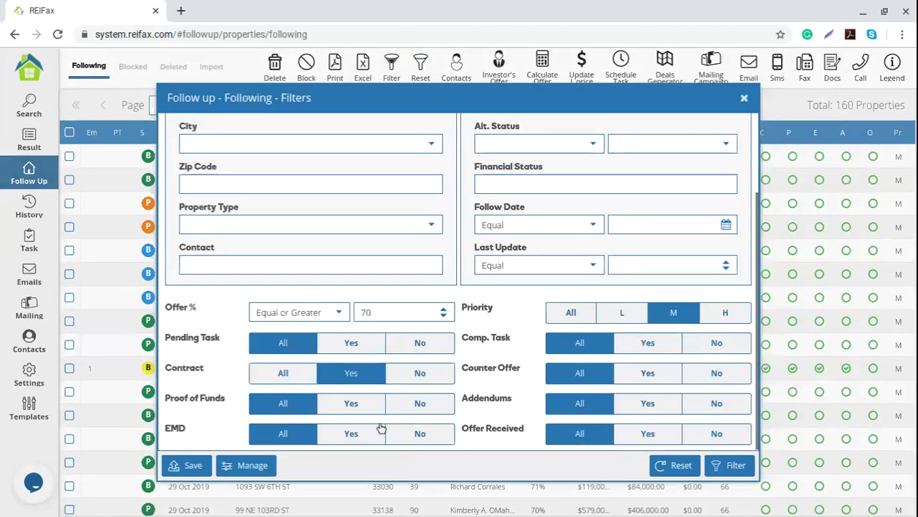
click(420, 374)
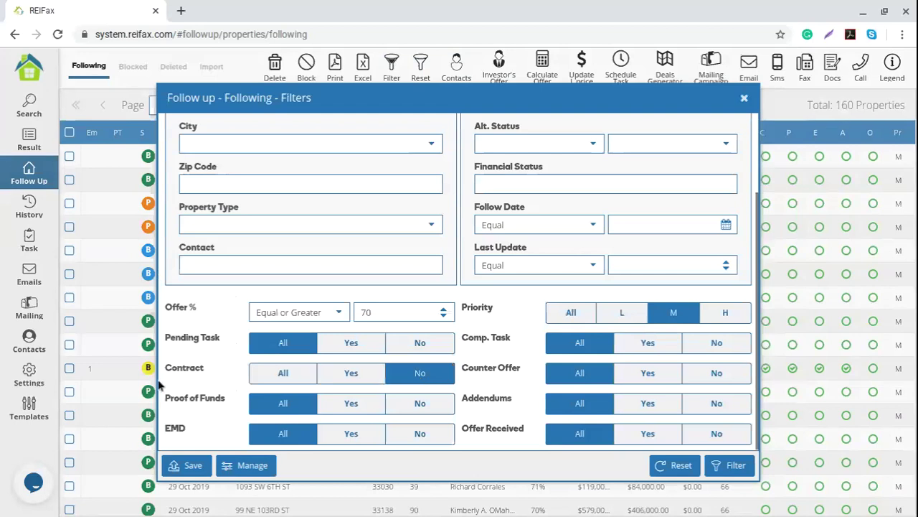
click(351, 403)
click(420, 404)
click(368, 434)
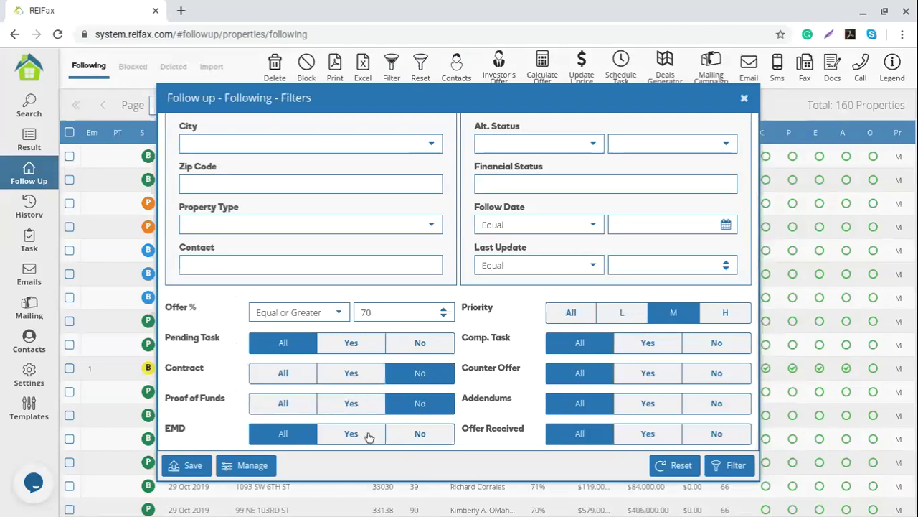
click(419, 434)
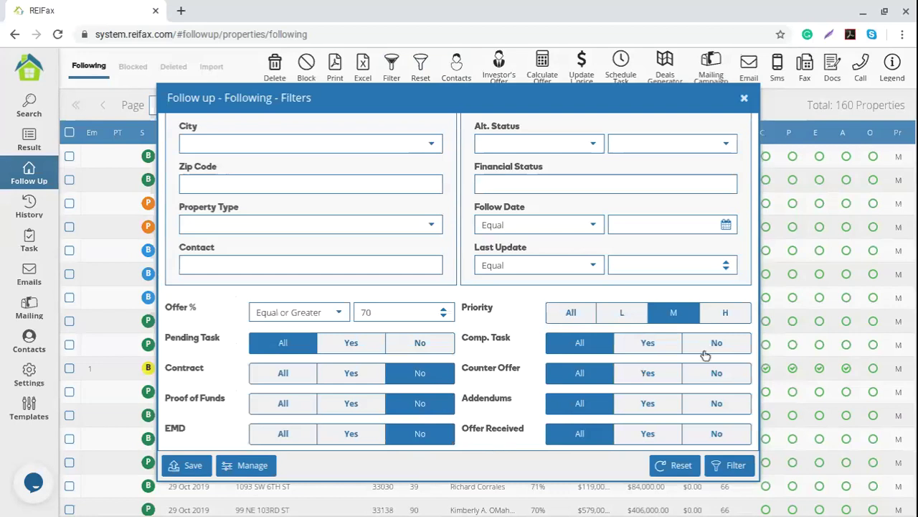
click(666, 343)
click(717, 343)
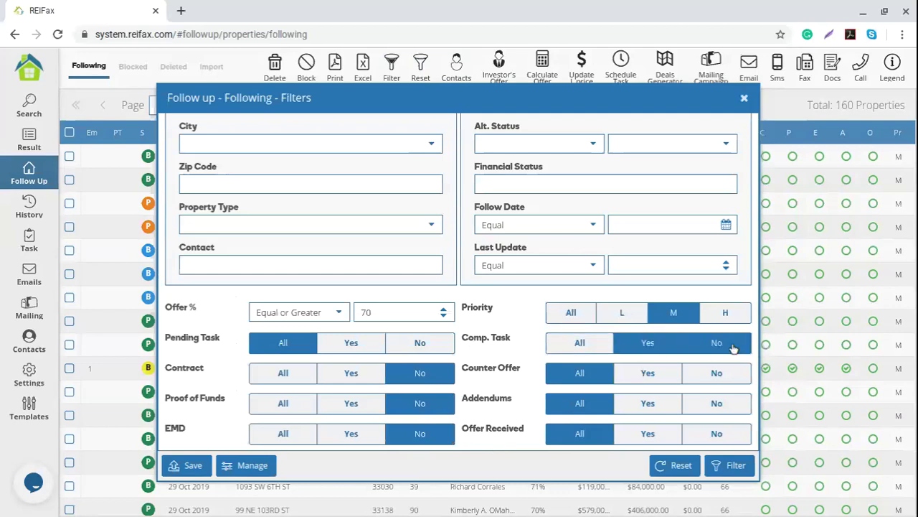
click(646, 375)
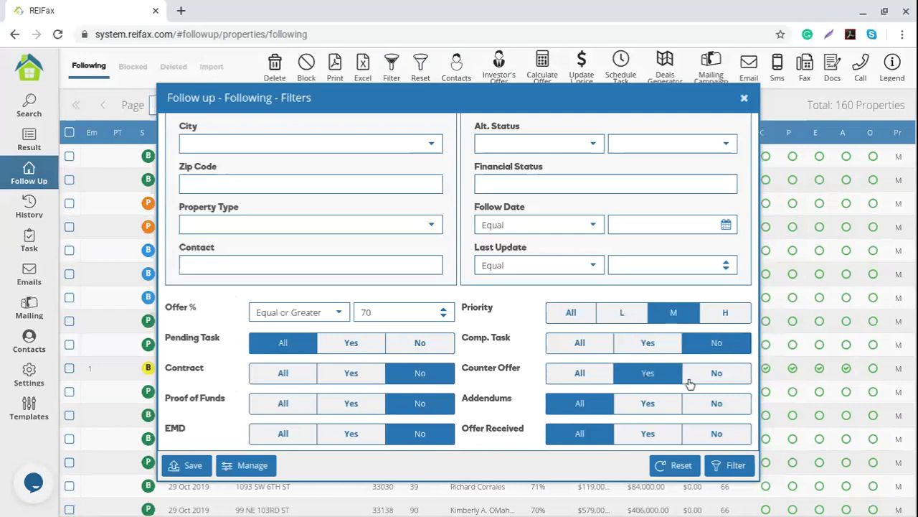
drag(496, 140, 557, 64)
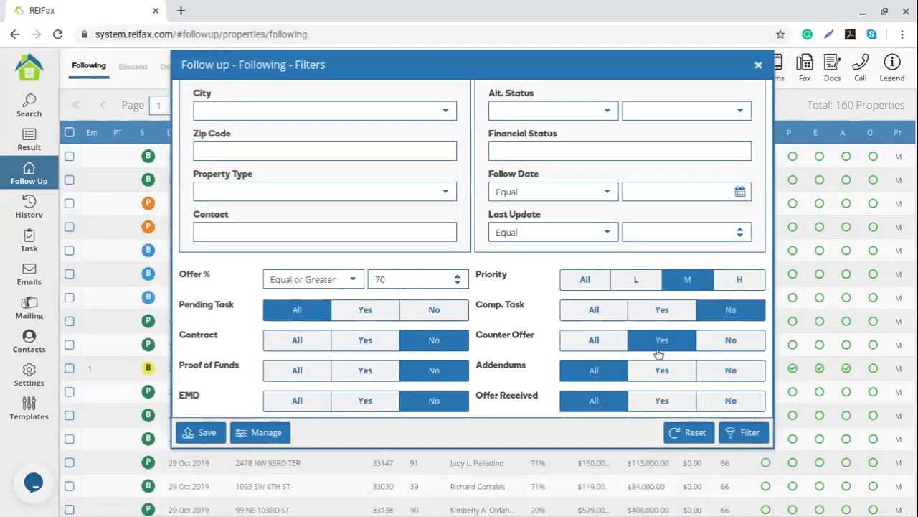
click(667, 372)
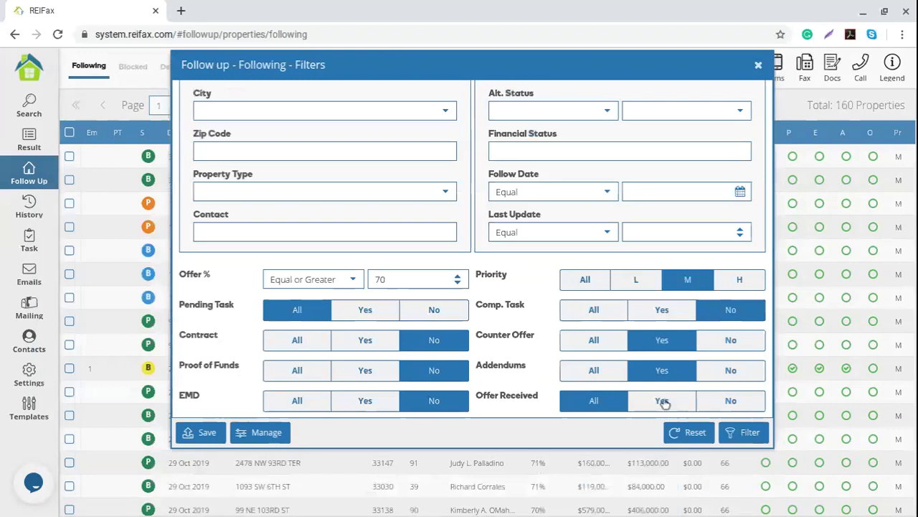
click(736, 403)
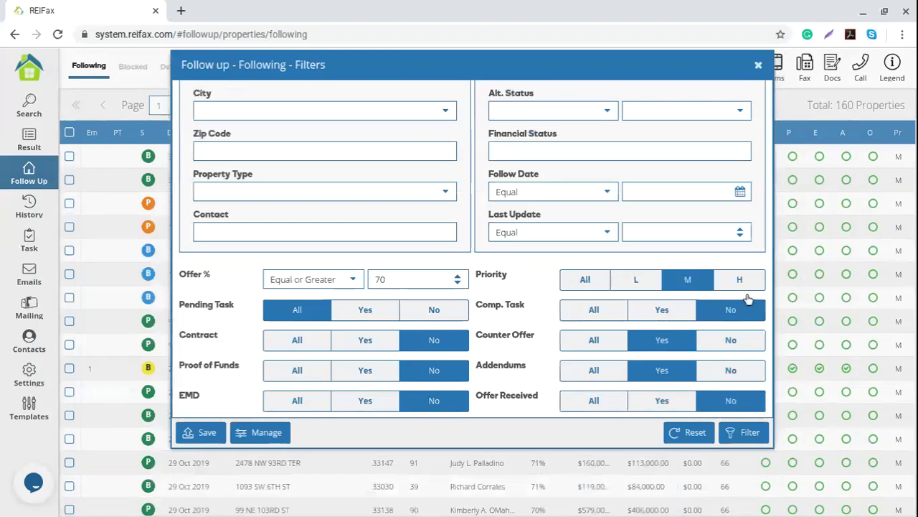
key(Escape)
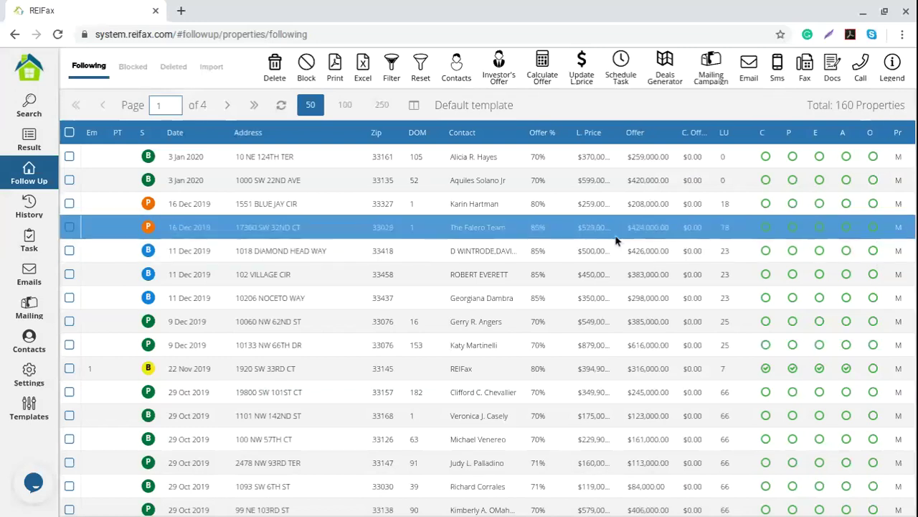
Step: Check the document columns of the list, then read the latest email reply for the 22 Oct 2019 REIFax property and return to the list
click(749, 210)
click(764, 159)
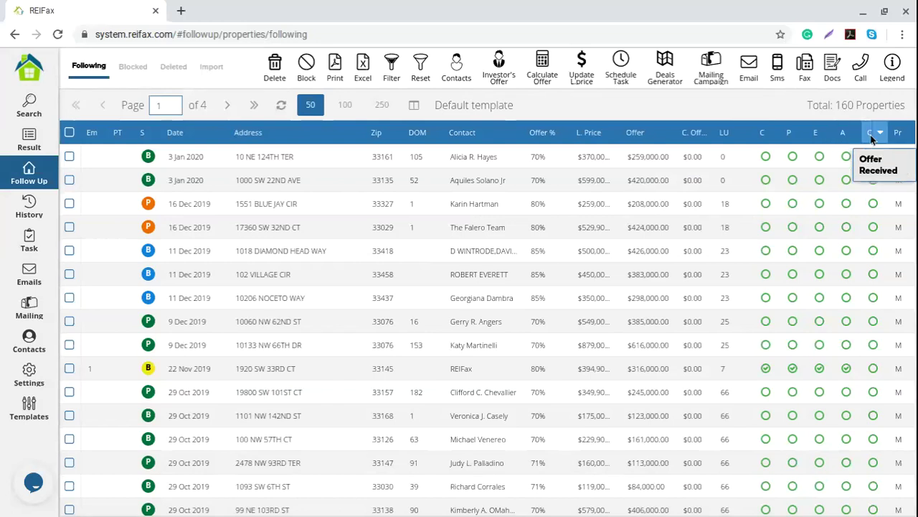
click(413, 327)
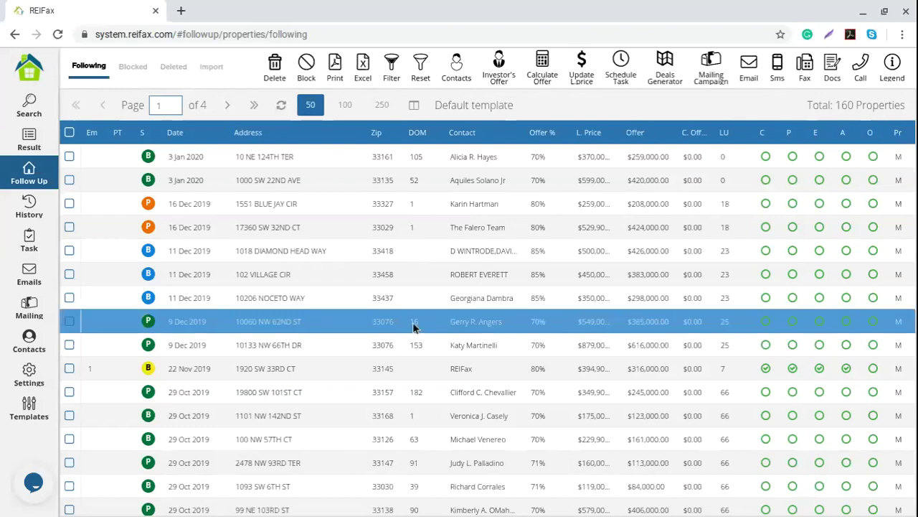
scroll(330, 330, down, 4)
click(110, 400)
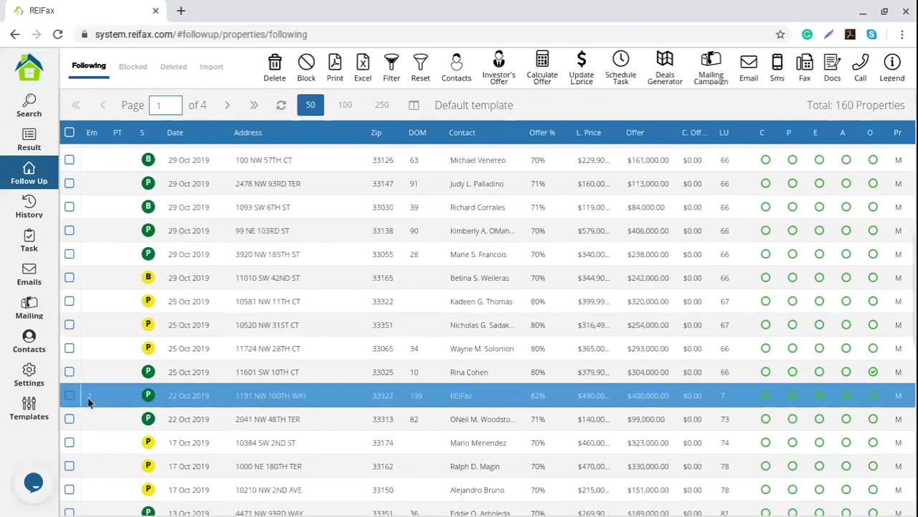
double_click(88, 401)
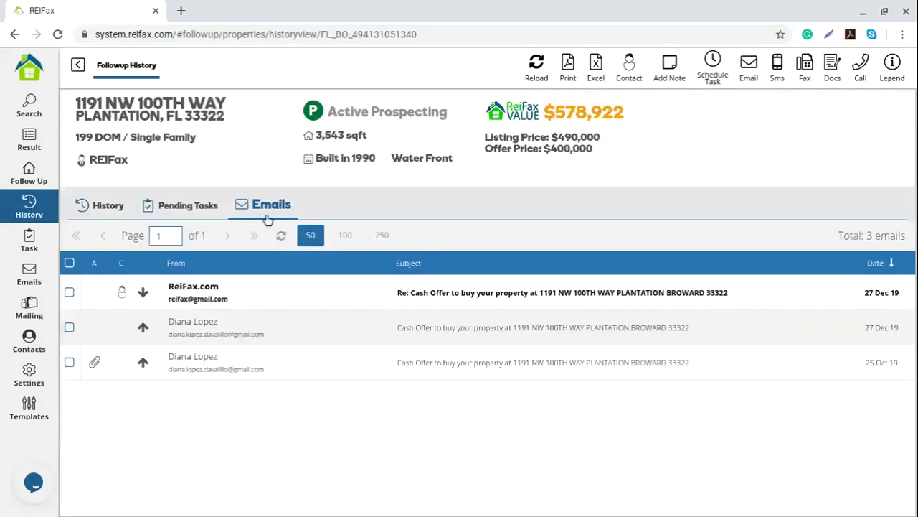
double_click(244, 300)
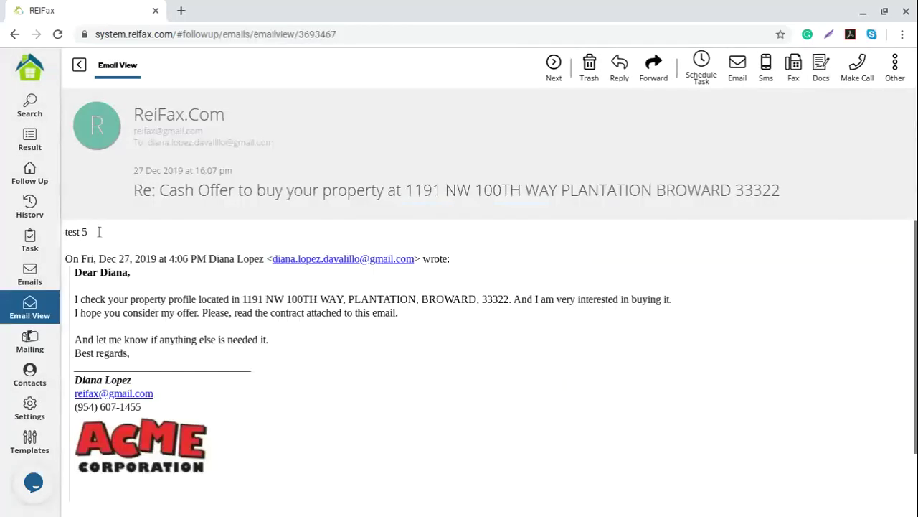
drag(63, 231, 91, 239)
click(78, 65)
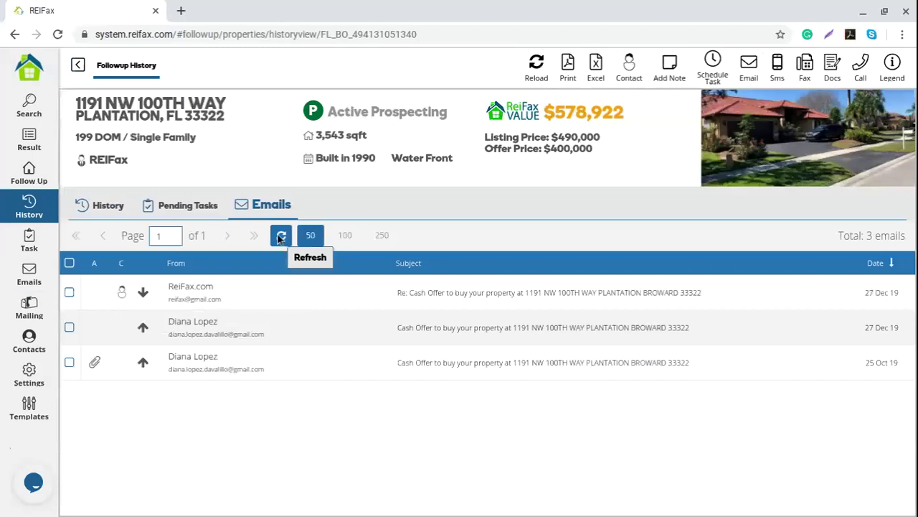
click(77, 64)
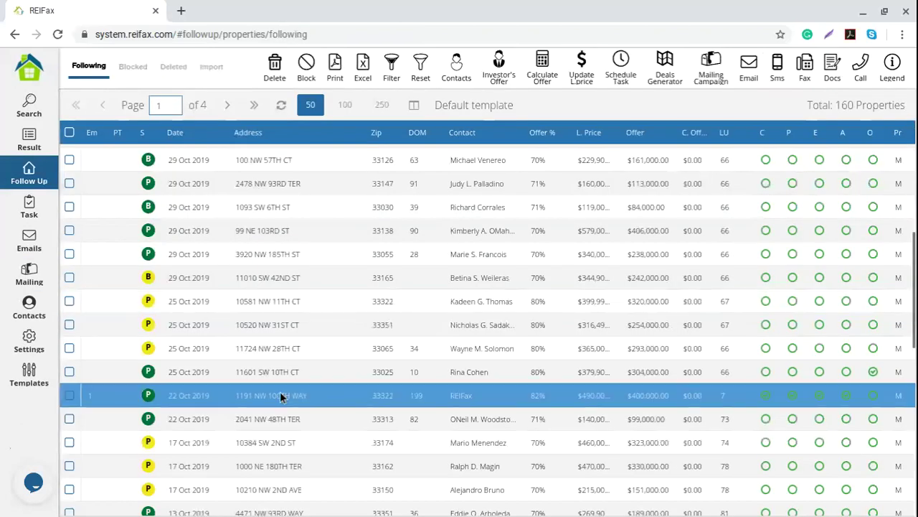
Step: Save a note "offer acepted" with Offer Received checked for the 22 Oct 2019 REIFax property and check its row in the list
click(571, 400)
click(437, 246)
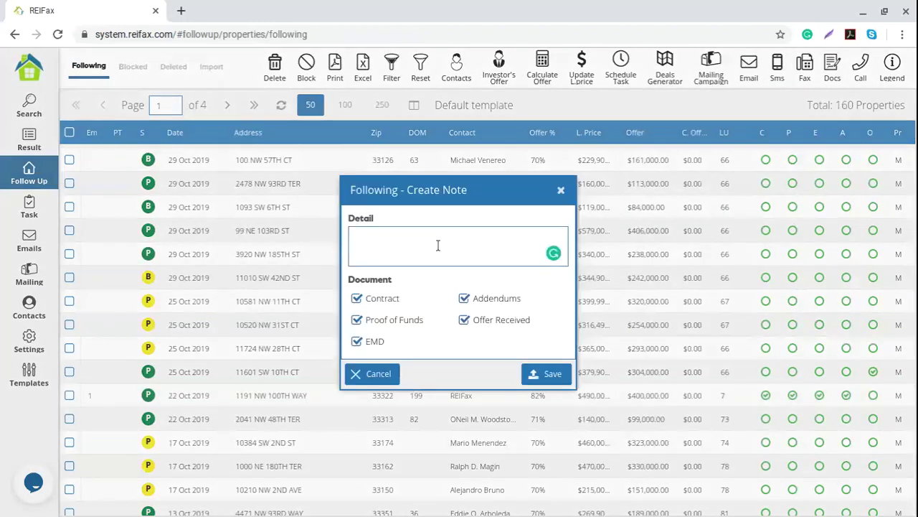
text(oofe)
key(BackSpace)
key(BackSpace)
key(BackSpace)
text(ffer acepted)
click(527, 374)
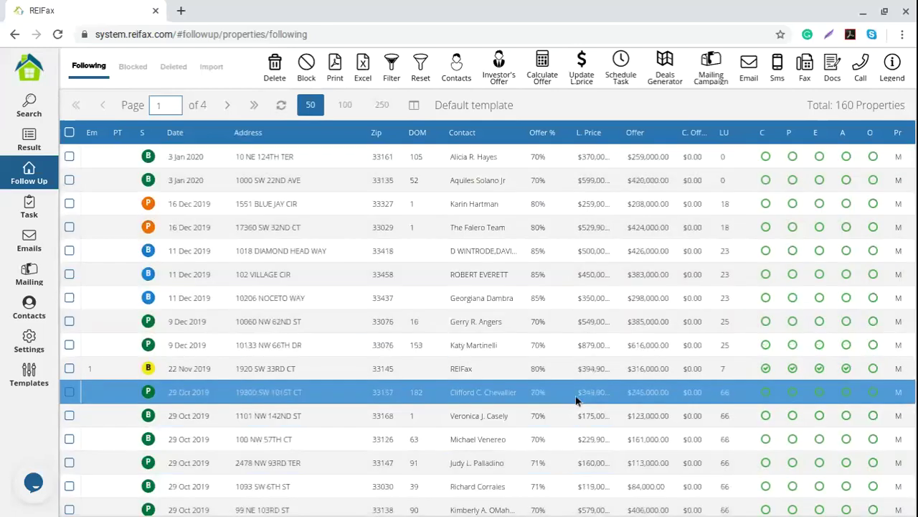
scroll(533, 385, down, 3)
scroll(534, 388, down, 2)
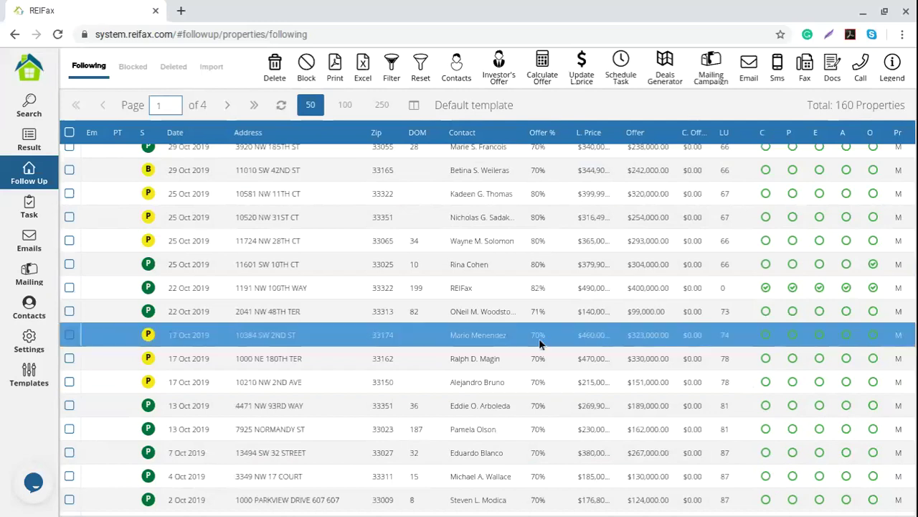
scroll(213, 343, up, 3)
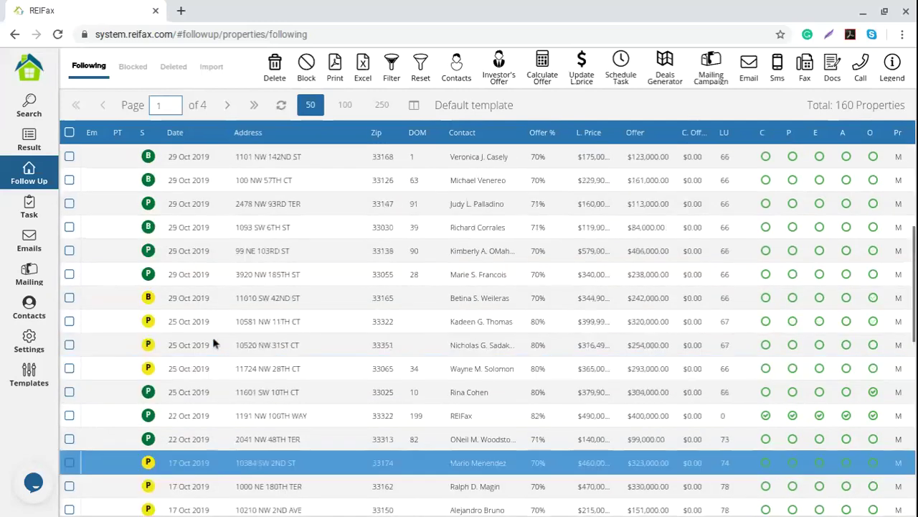
scroll(213, 342, up, 5)
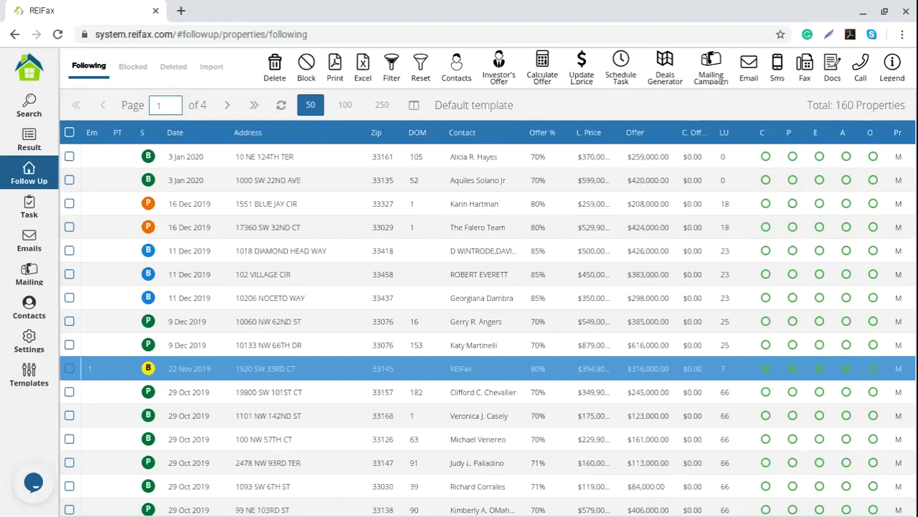
Step: Block the two followed properties dated 3 Jan 2020, view the blocked properties and return to the followed ones
click(70, 179)
click(70, 156)
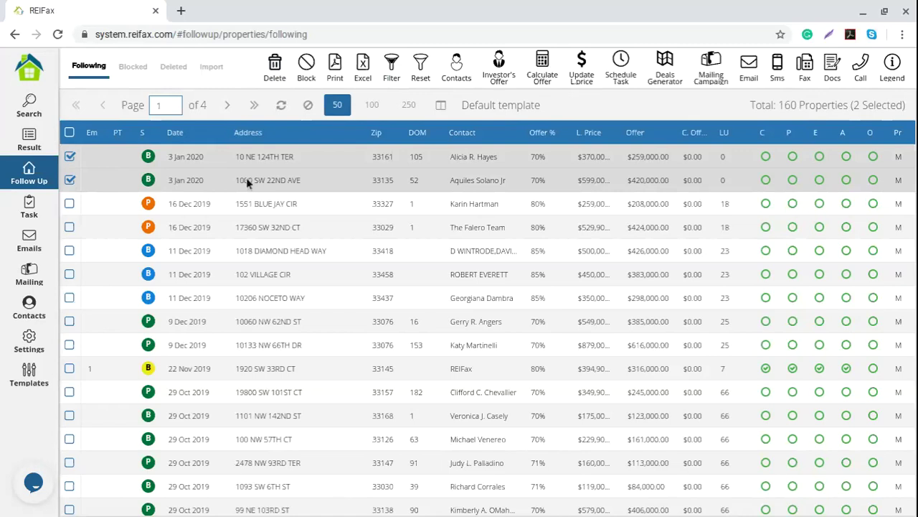
click(307, 66)
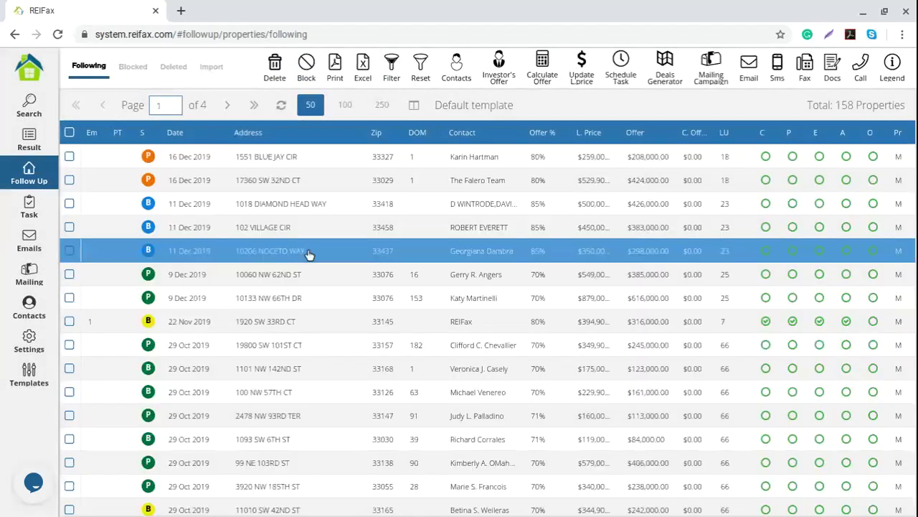
click(132, 69)
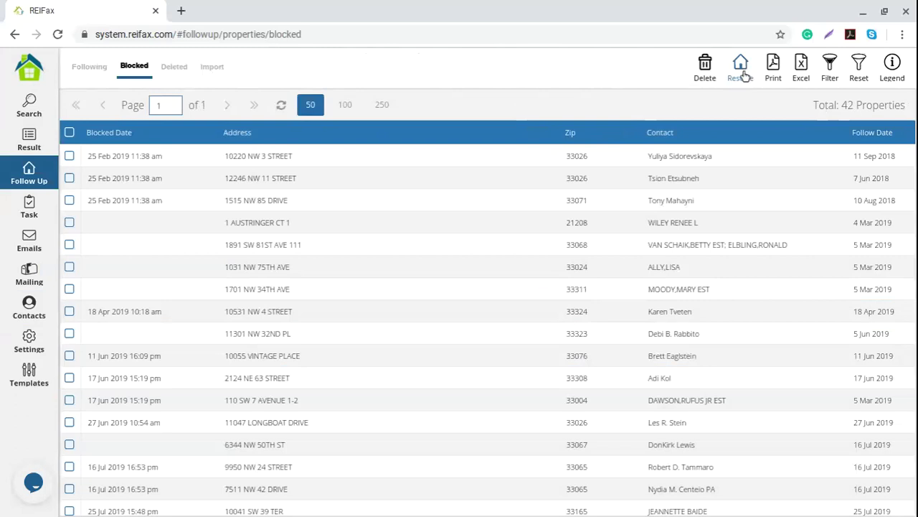
click(89, 72)
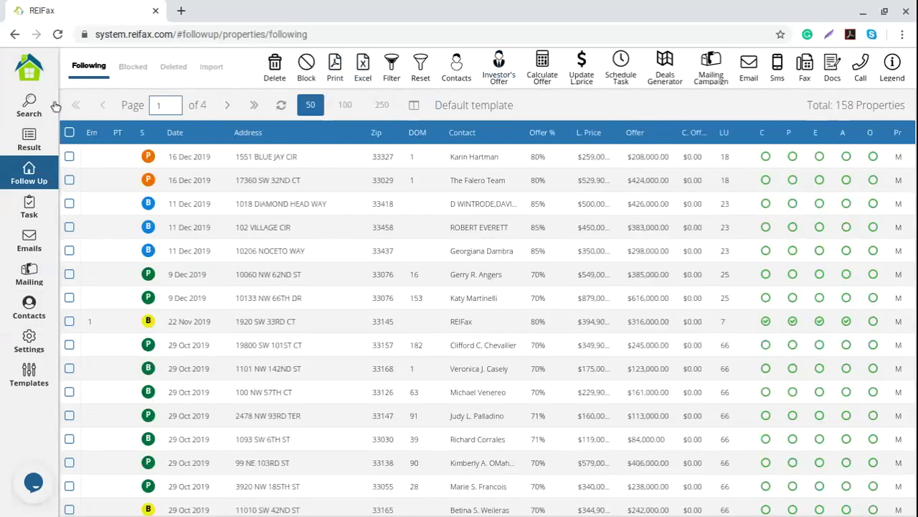
Step: Open the property search results and refresh the list
click(29, 142)
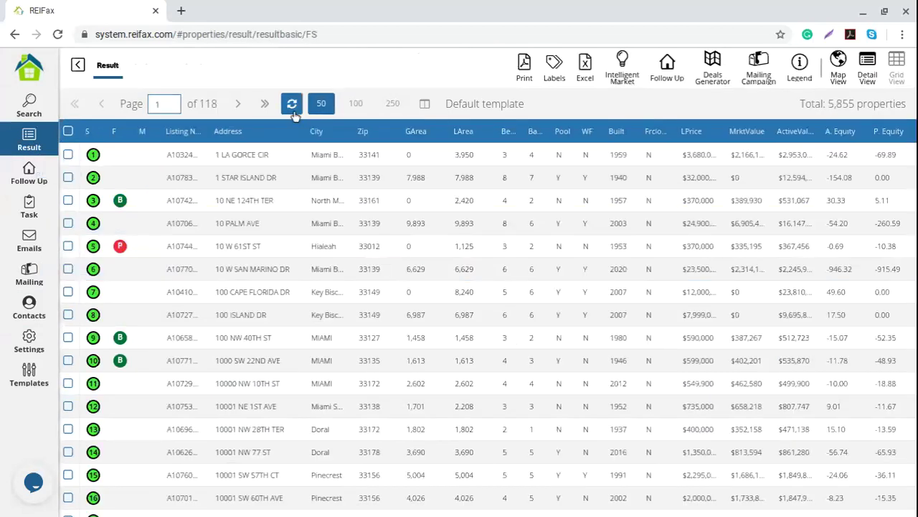
click(292, 105)
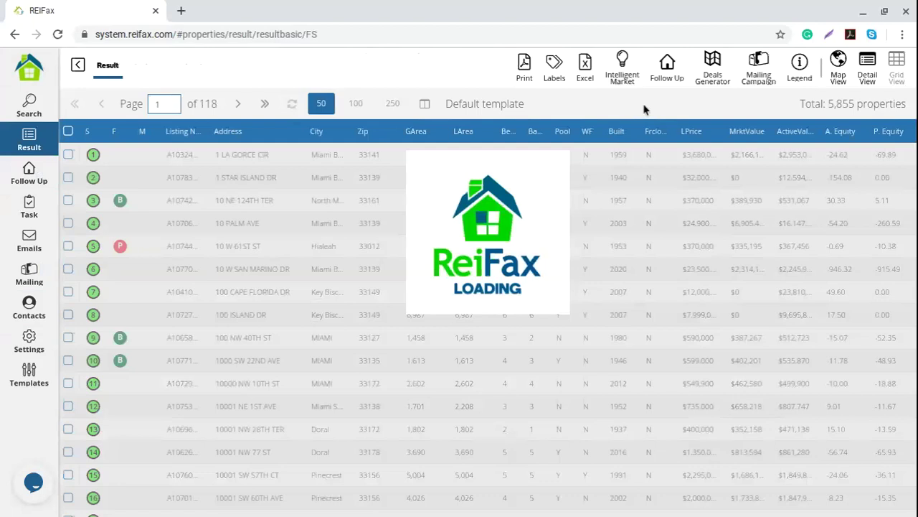